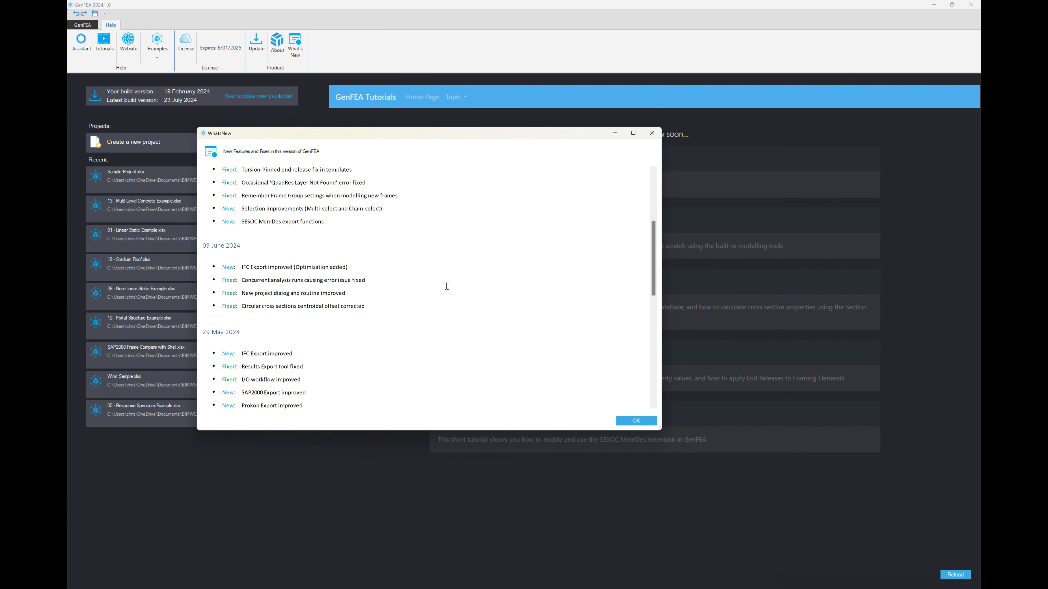
- Close the What's New release notes and start a new project titled "Sample Project"
scroll(446, 285, up, 4)
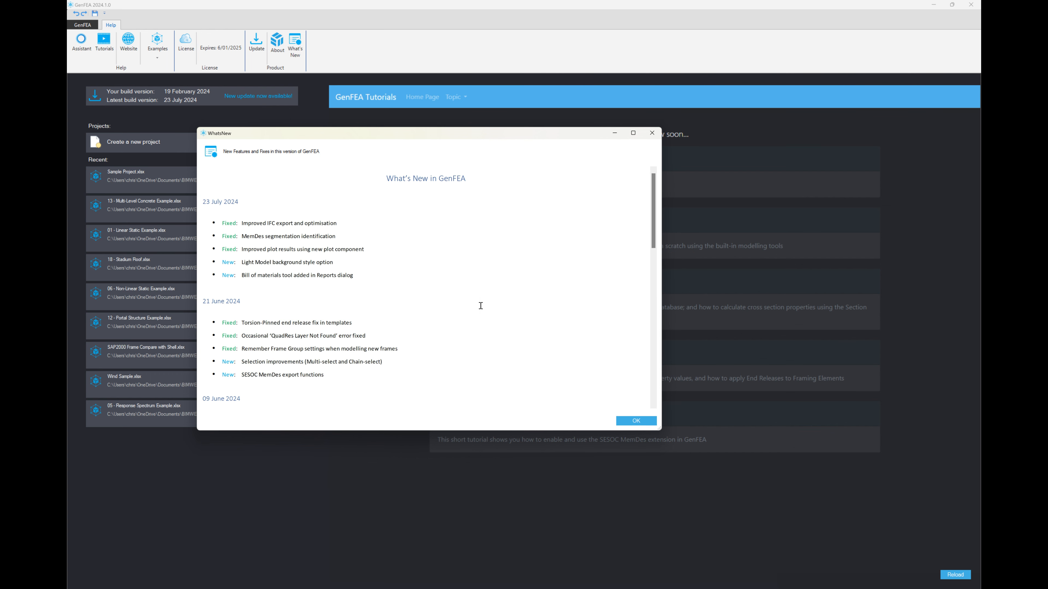
click(628, 421)
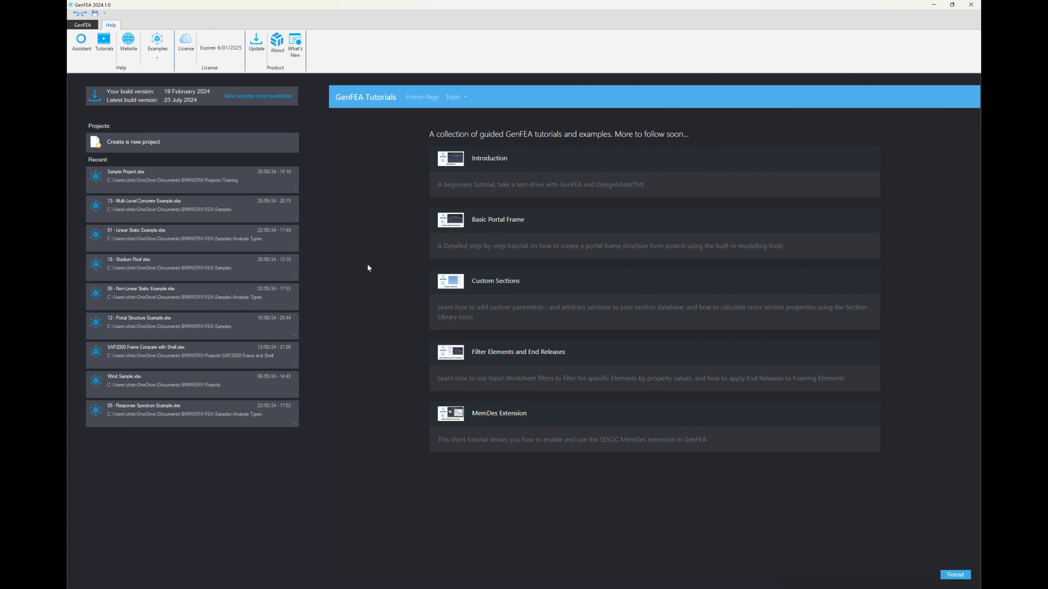
click(184, 142)
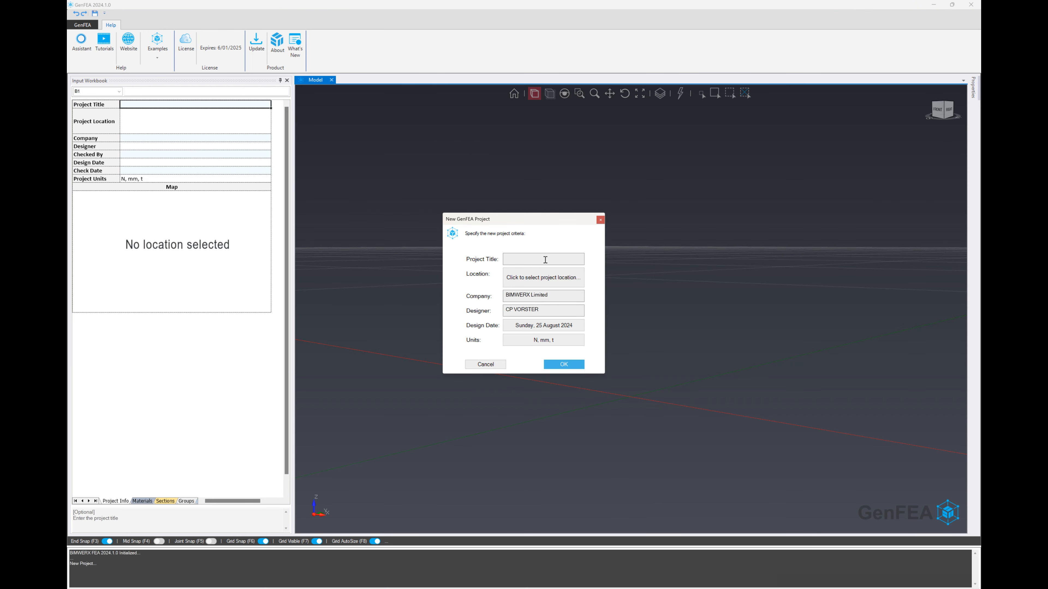
text(Sample Project)
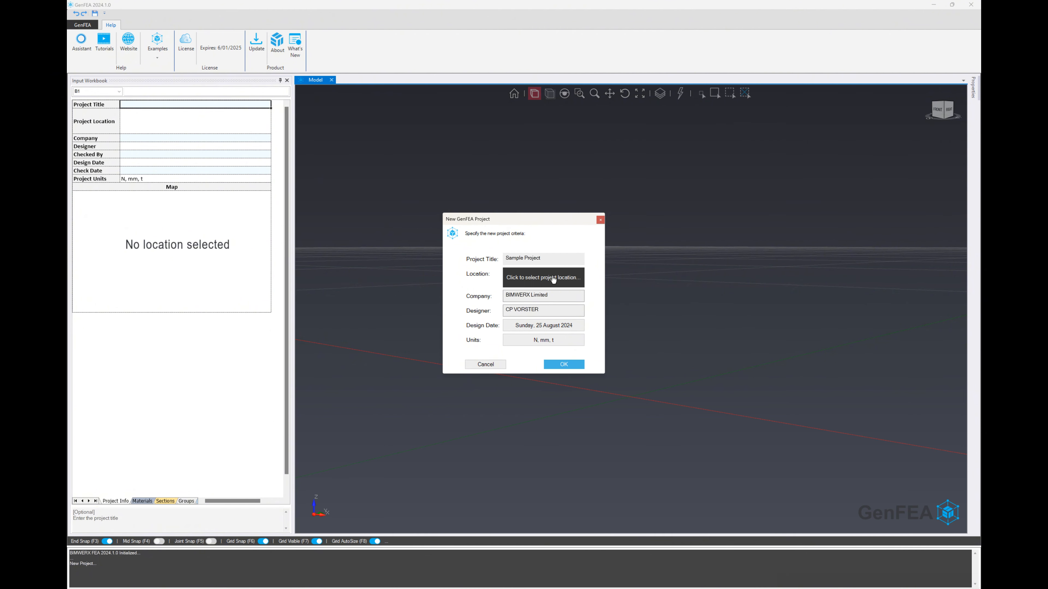
- Set the project location to Singapore using the map search and create the project
click(552, 279)
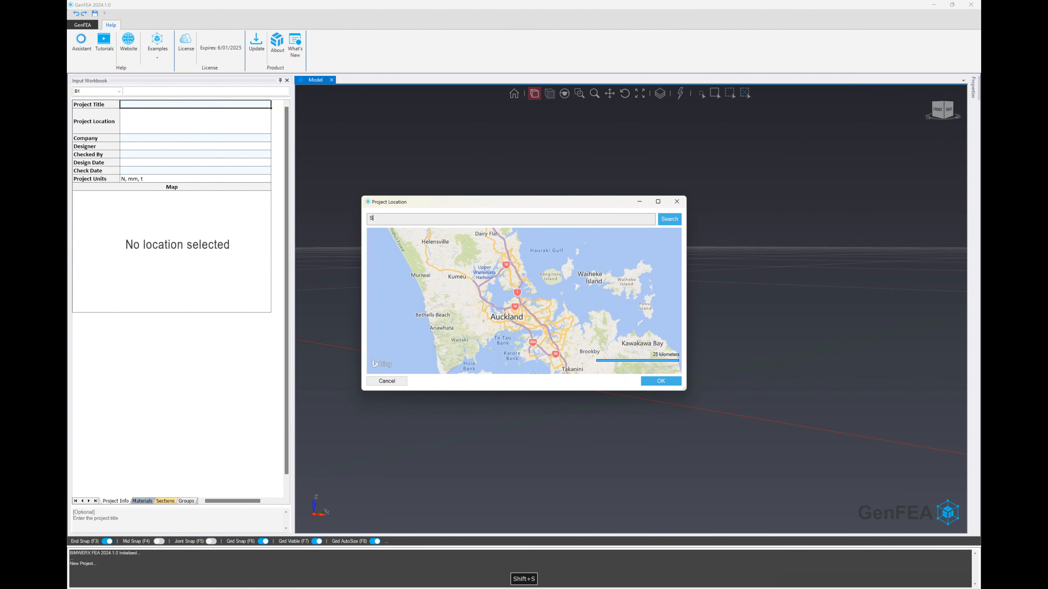
text(Singapore)
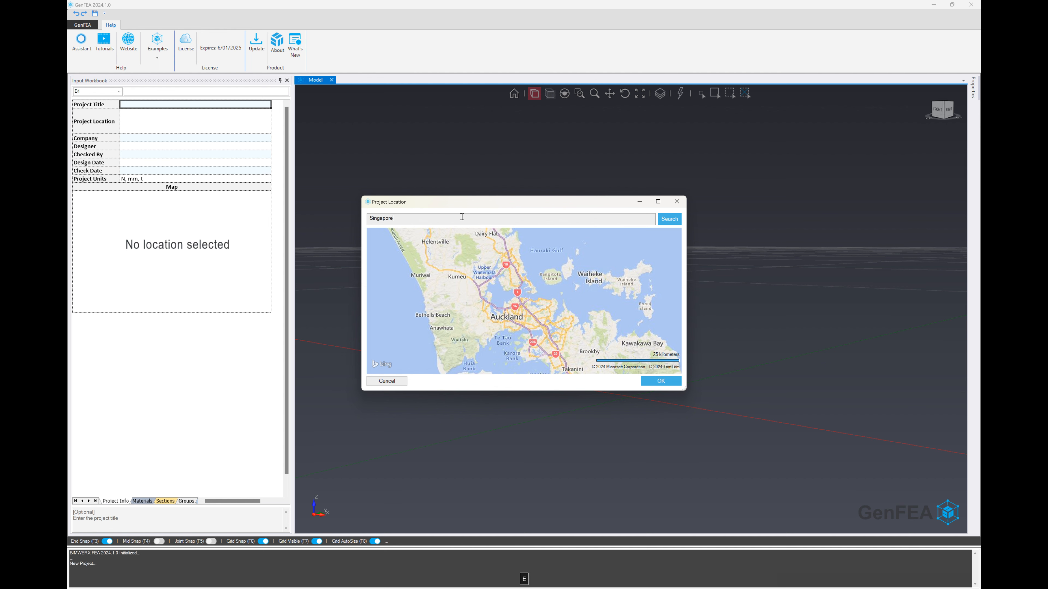
click(669, 221)
scroll(536, 291, up, 2)
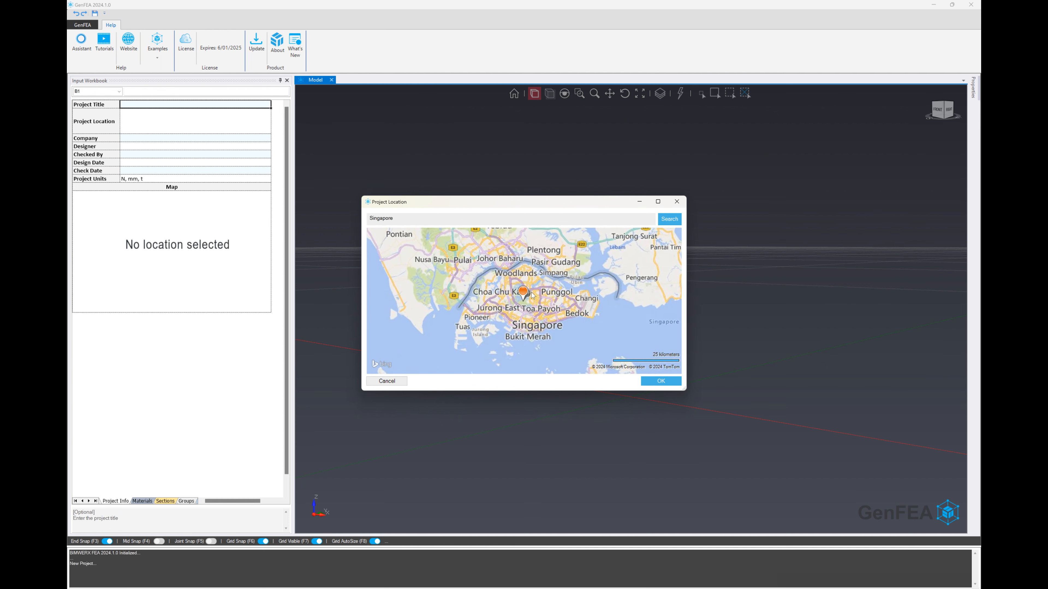
click(654, 382)
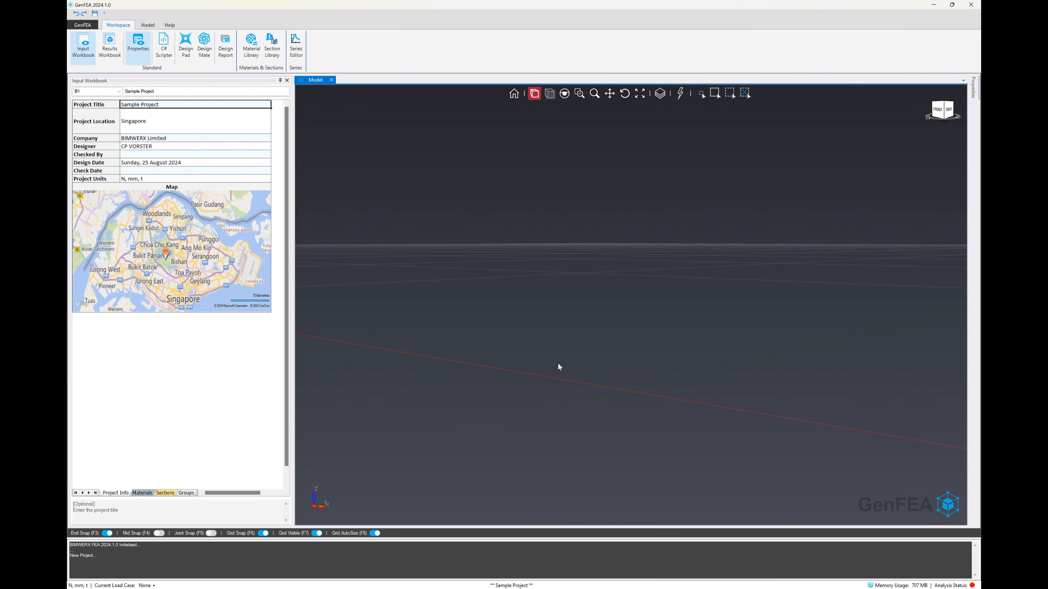
- Examine the Project Info and Materials sheets of the input workbook and the commands available for the model view
click(210, 164)
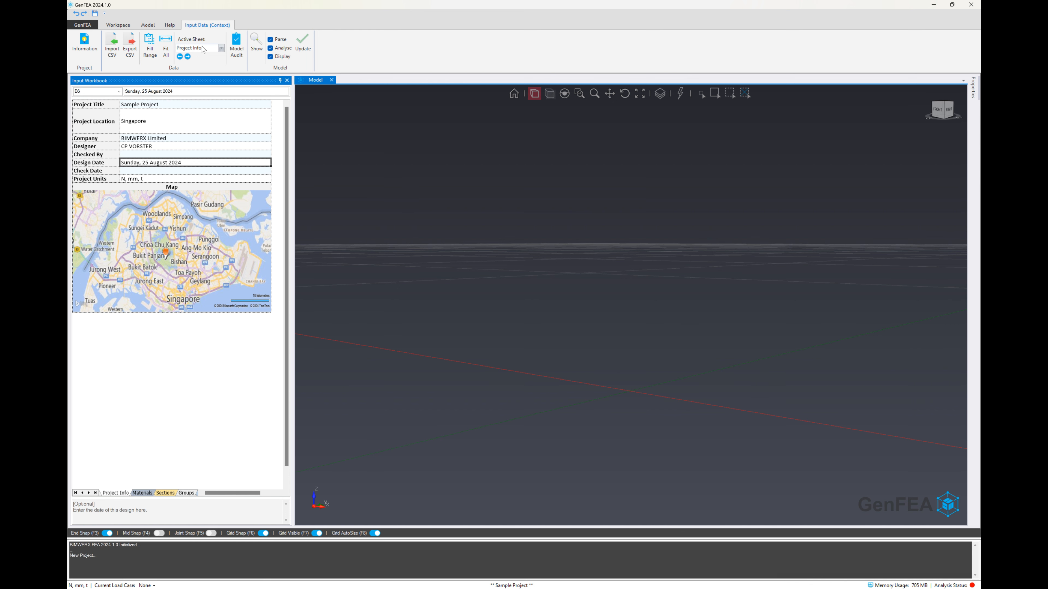
click(144, 494)
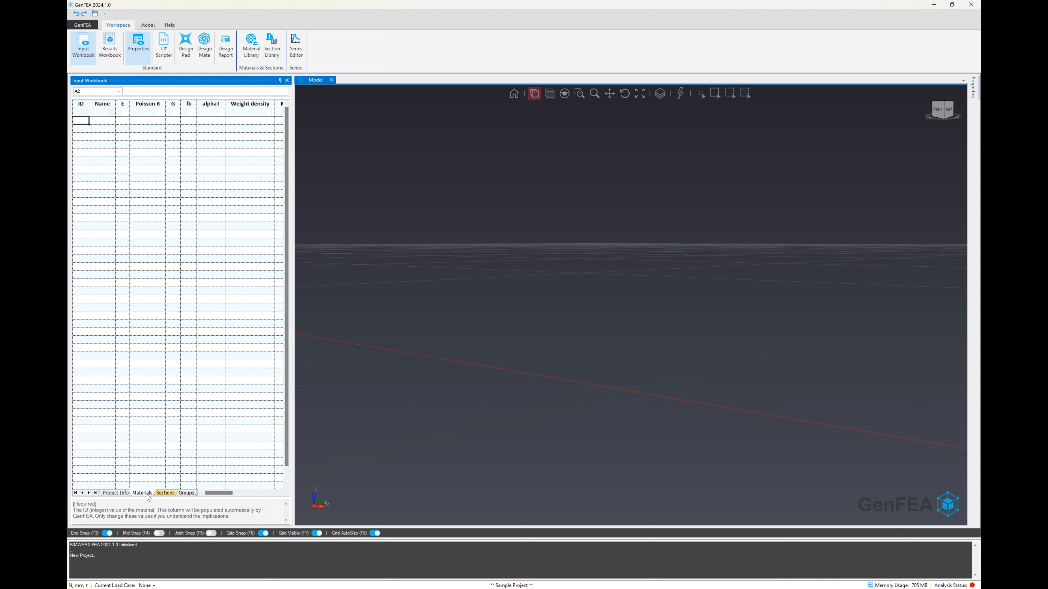
click(459, 214)
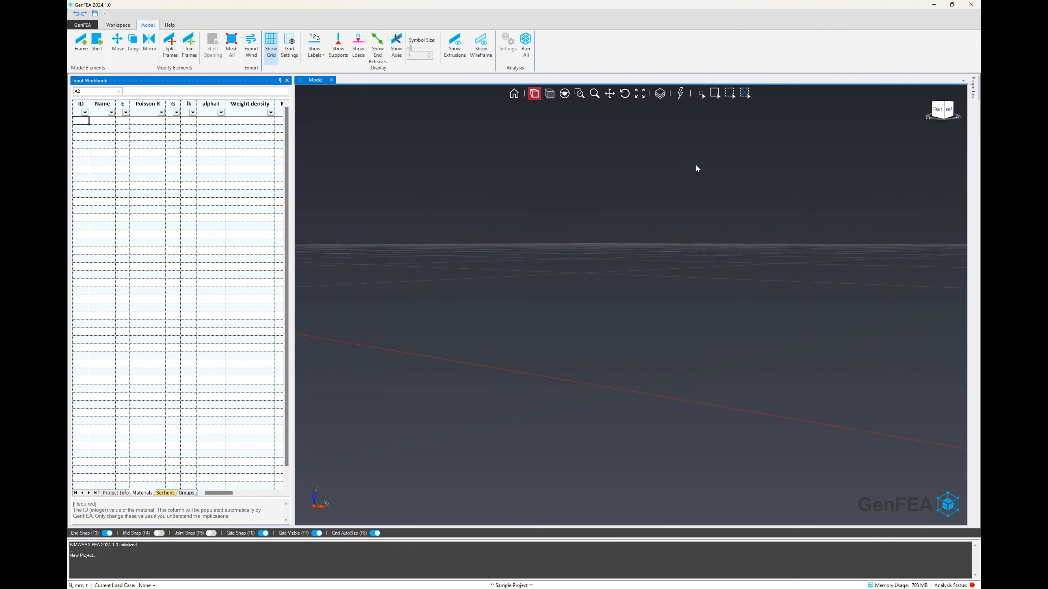
mouse_move(974, 89)
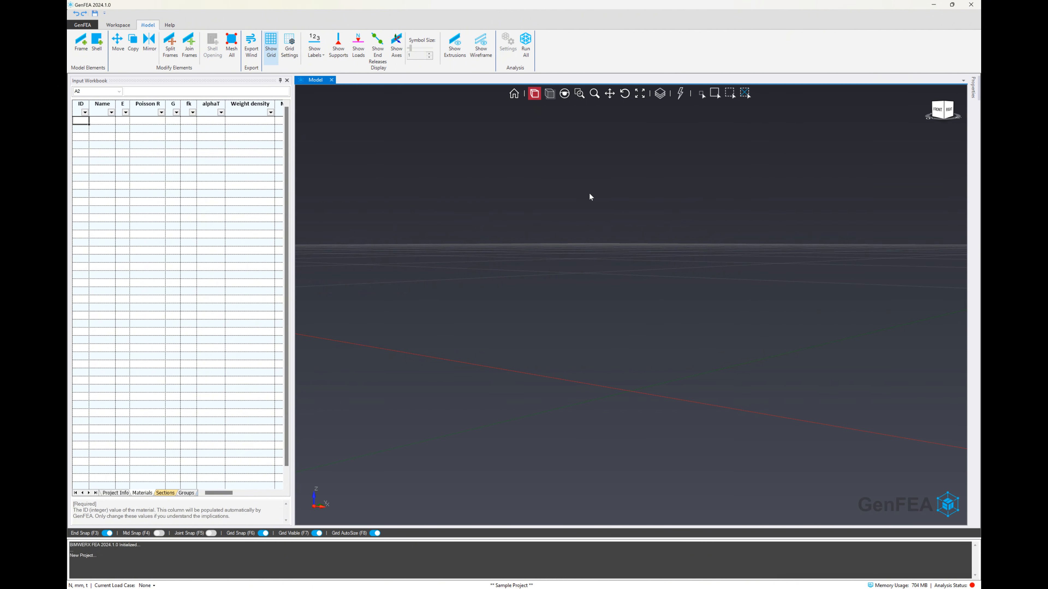
- Close the Input Workbook and reopen it in the workspace
click(287, 80)
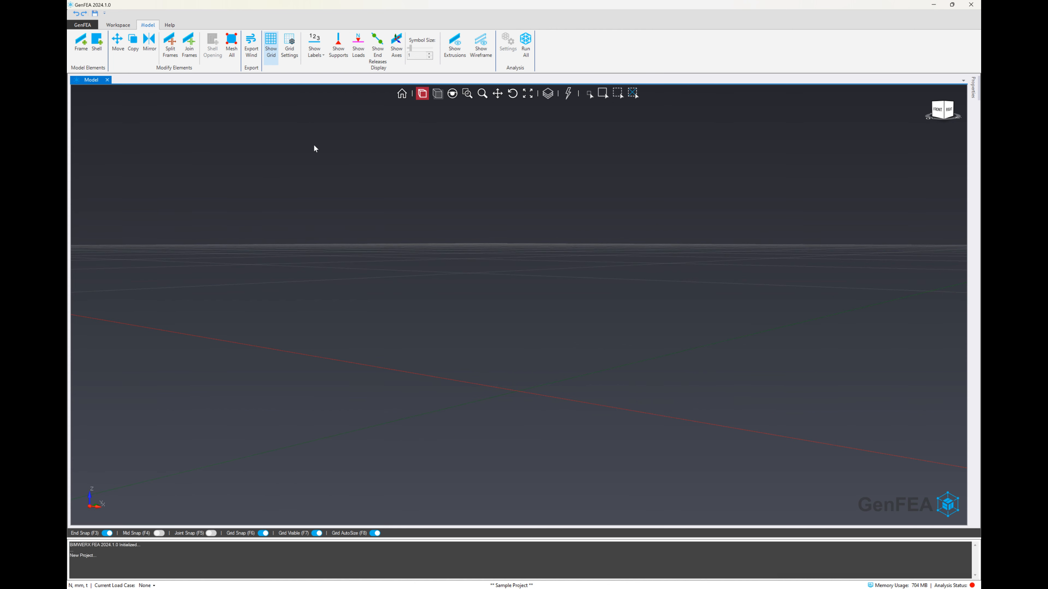
click(116, 27)
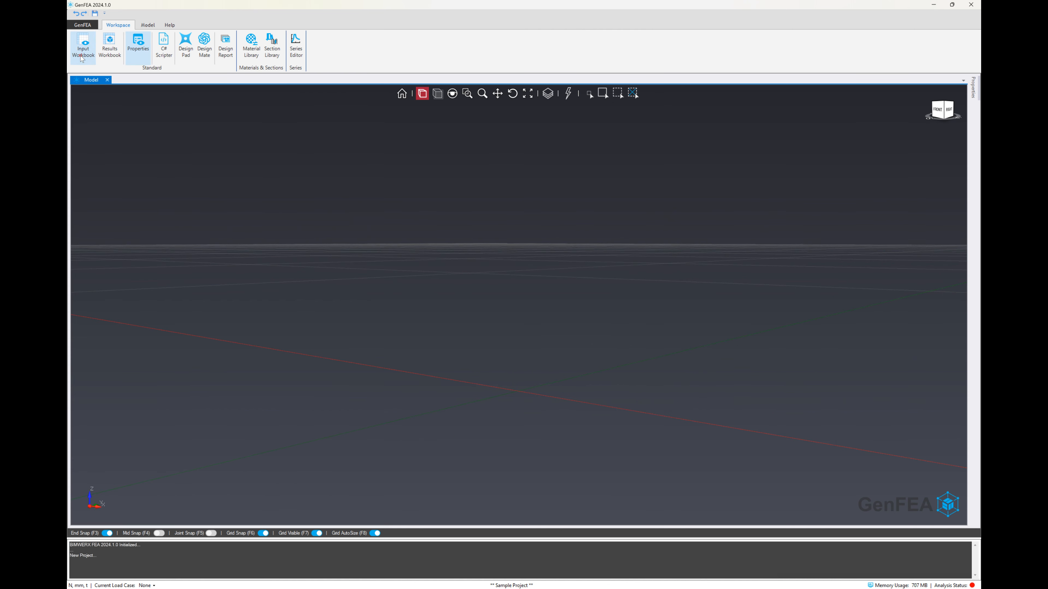
click(83, 45)
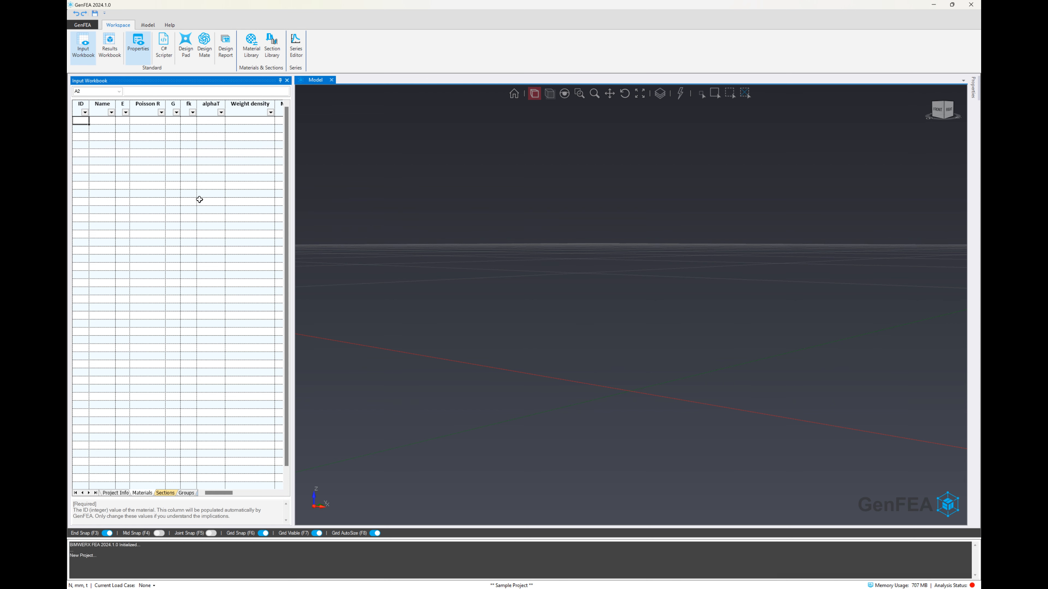
- Add steel S355 and concrete C25/30 from the material database to the project, then close the database
click(118, 124)
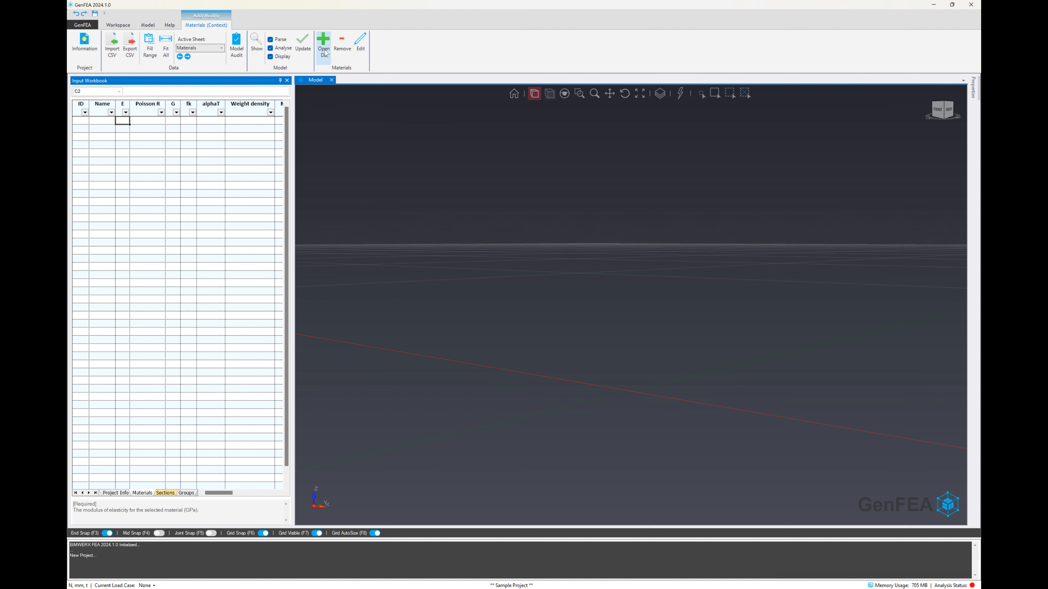
click(324, 50)
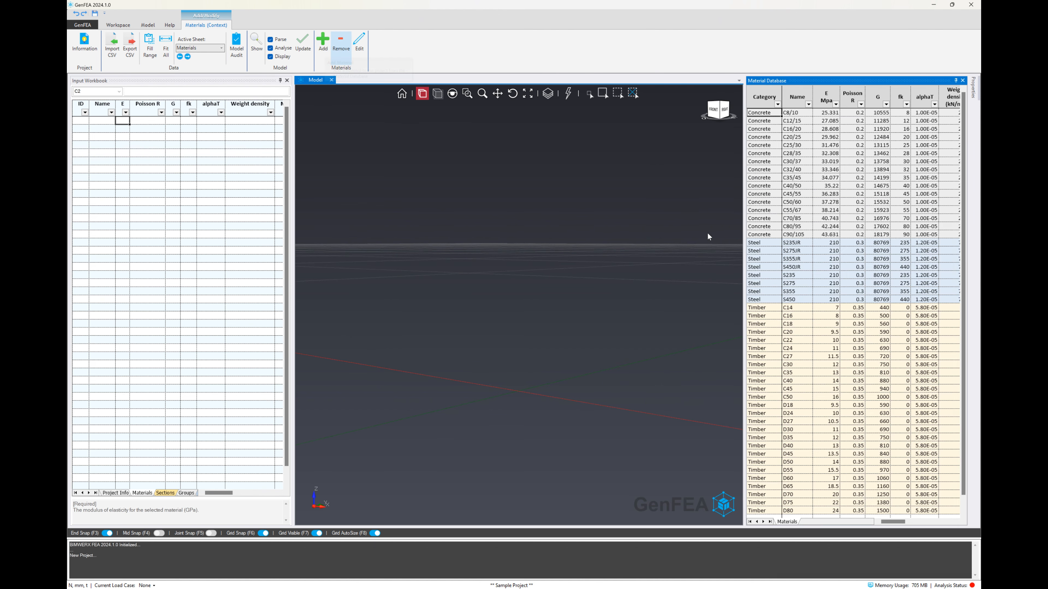
click(790, 291)
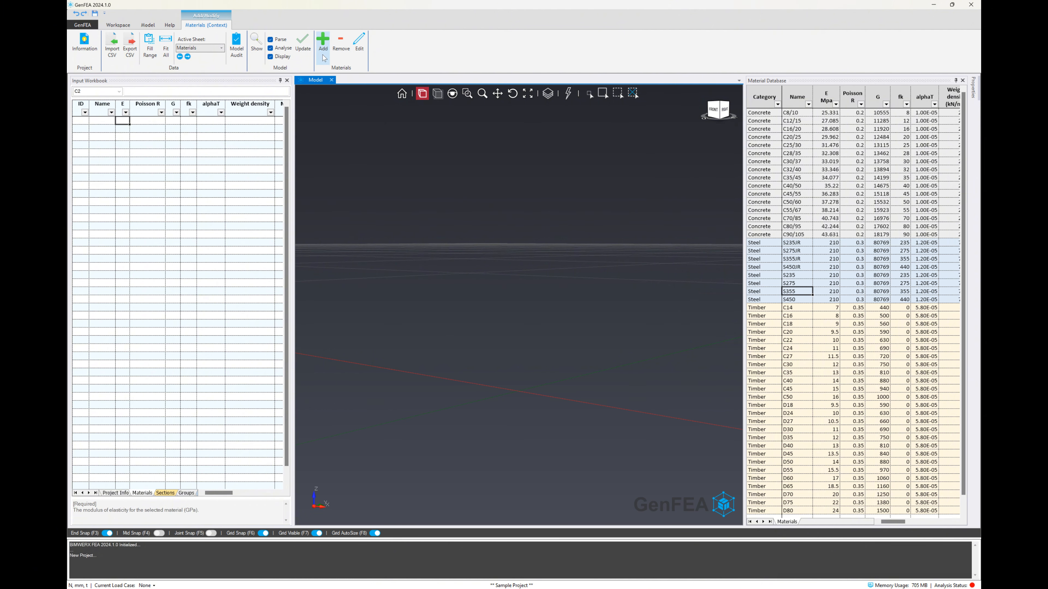
click(323, 42)
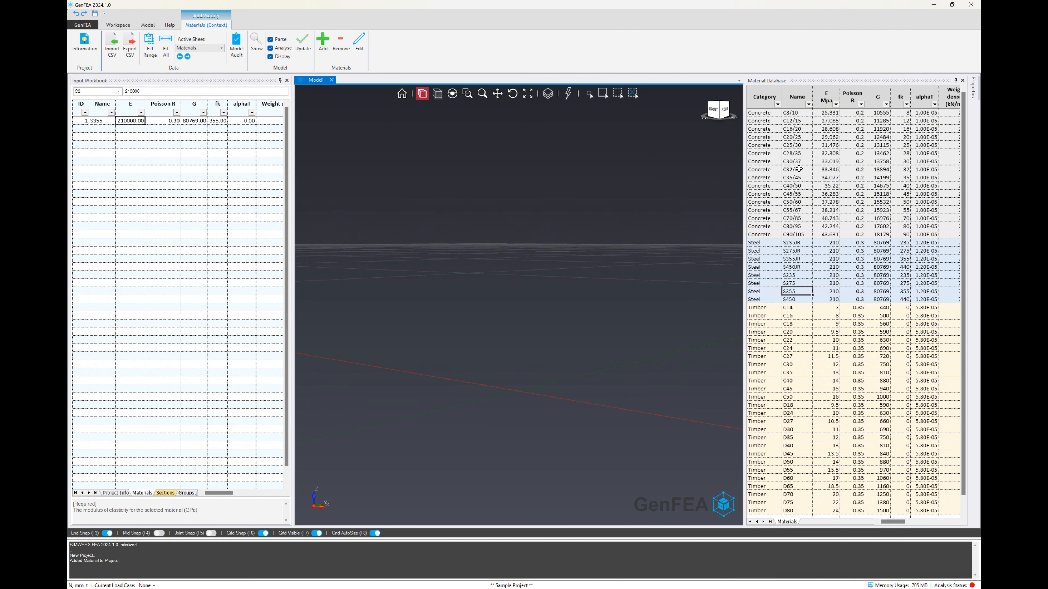
click(792, 145)
click(323, 41)
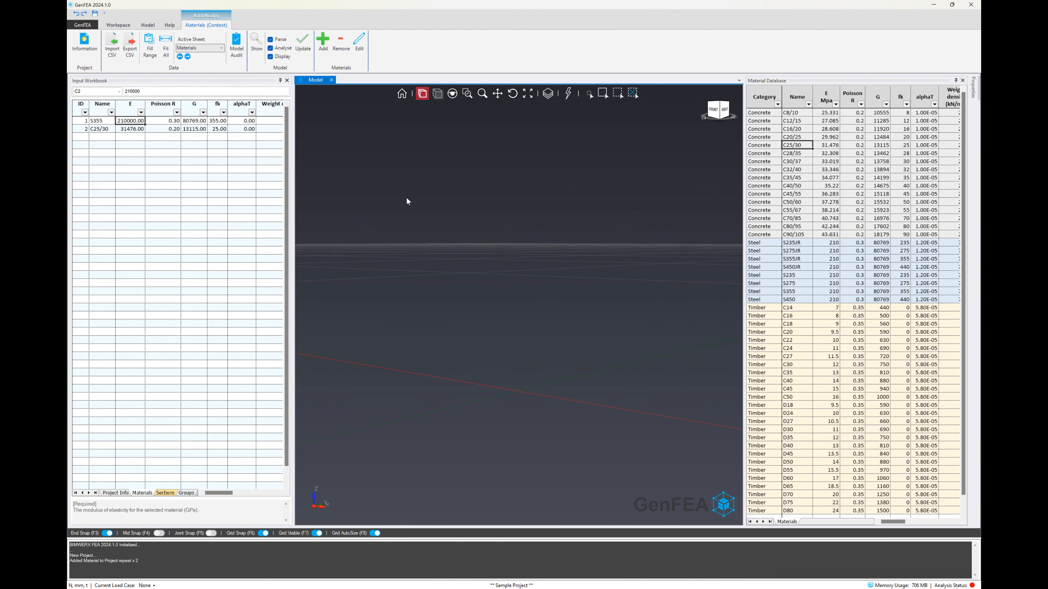
click(963, 79)
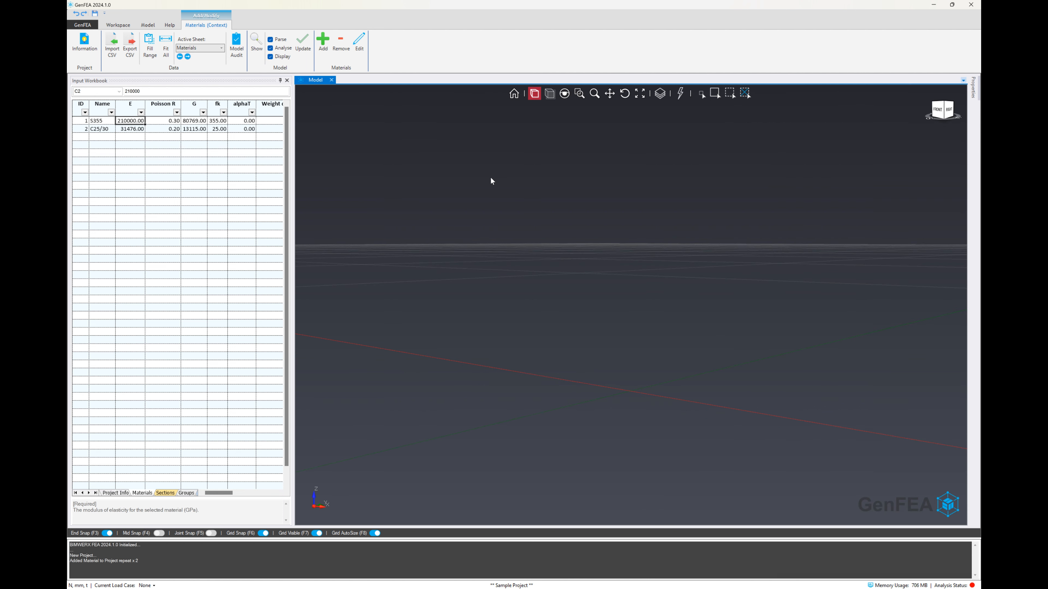
- Open the ANZ section database for the Sections sheet and add the 200 UC 46.2 column section
click(188, 57)
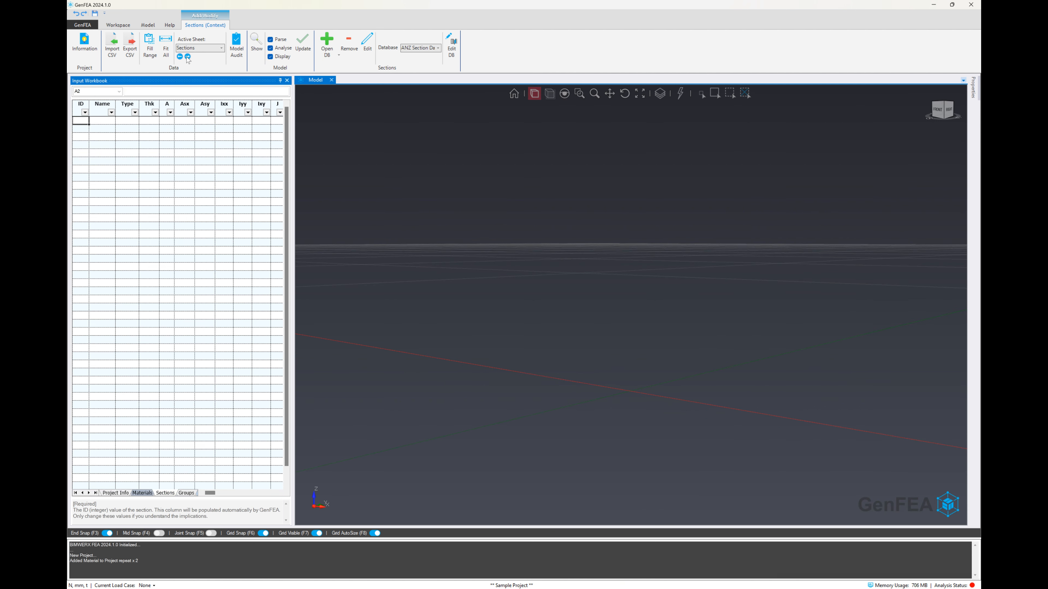
click(334, 57)
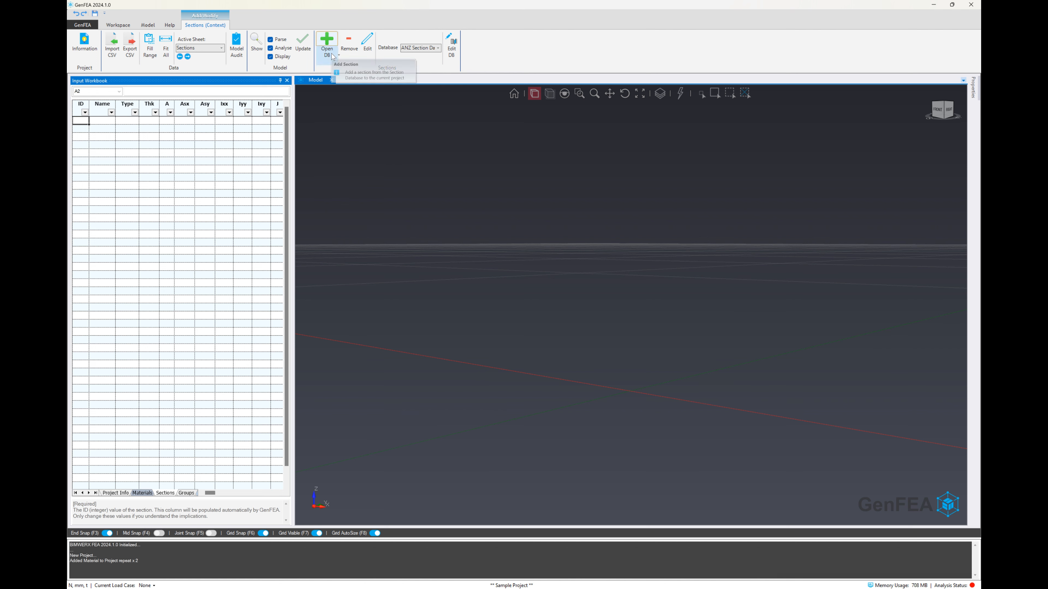
click(326, 41)
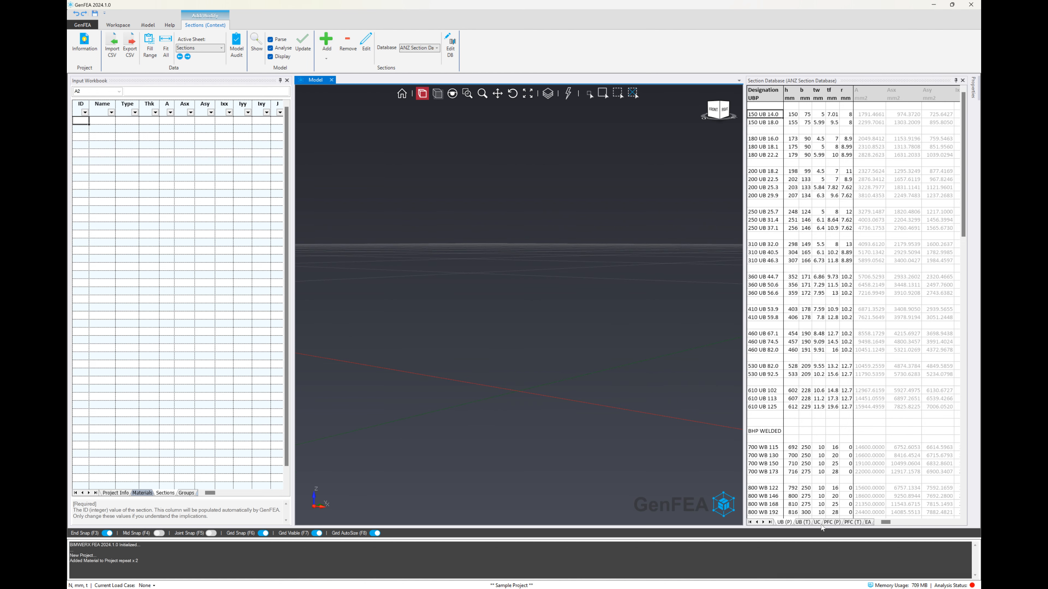
click(817, 522)
click(752, 147)
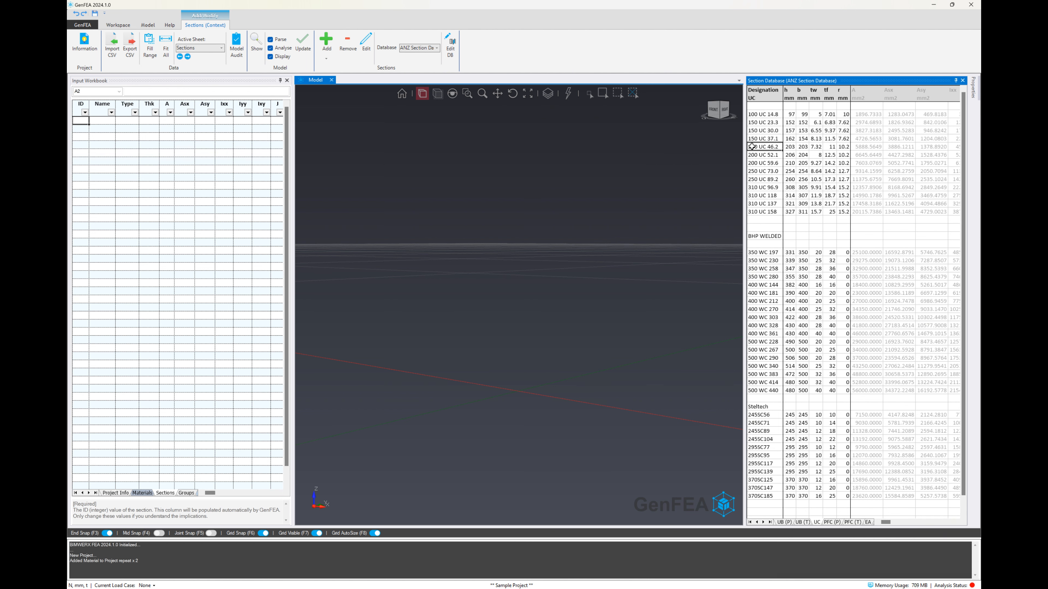
click(326, 41)
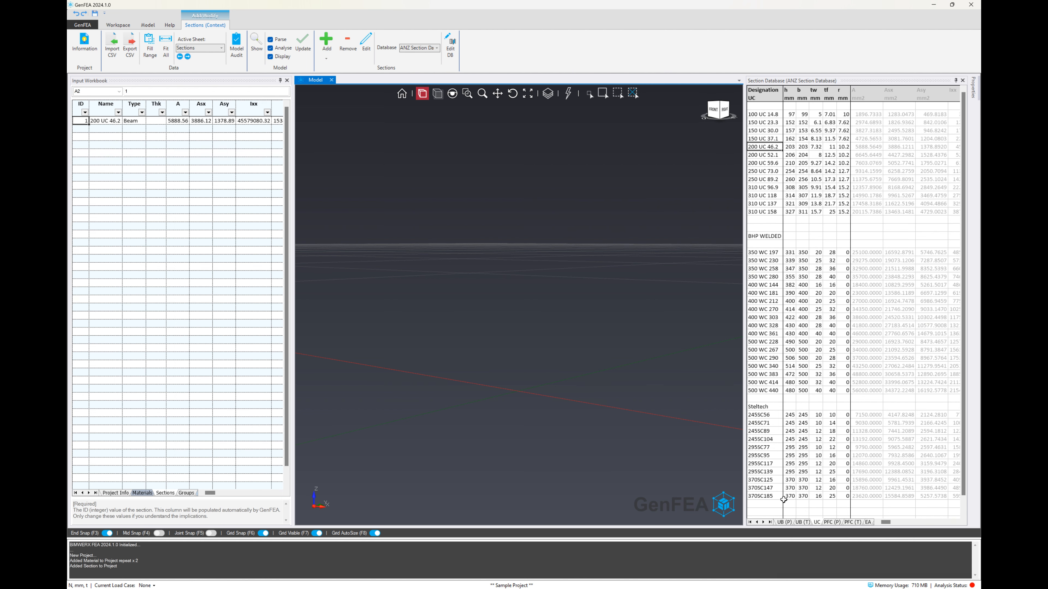
- Add the 200 UB 18.2 beam section from the UB (P) sheet of the section database
click(783, 522)
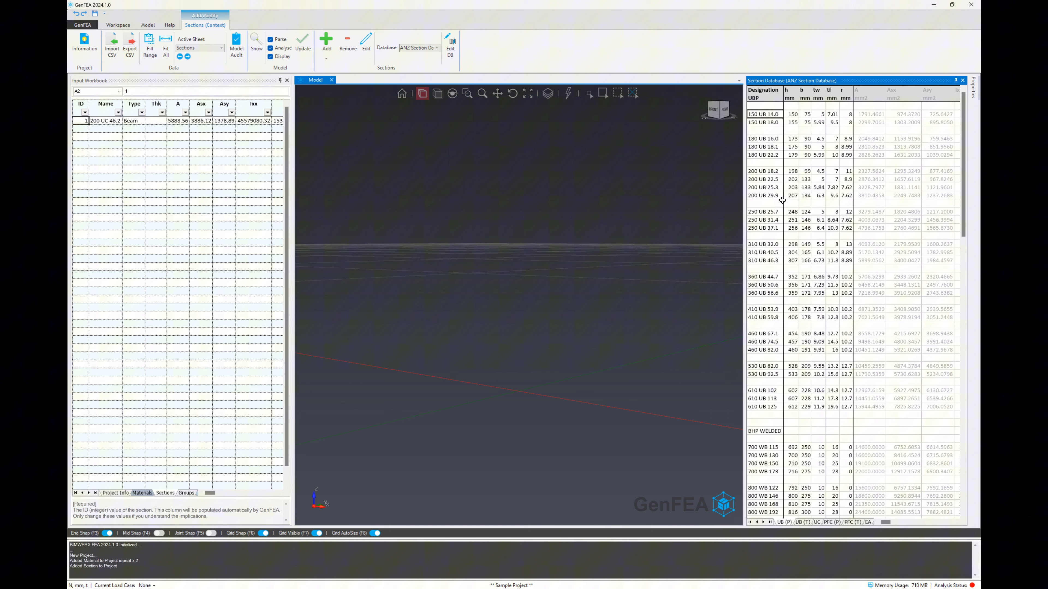
click(760, 172)
click(326, 40)
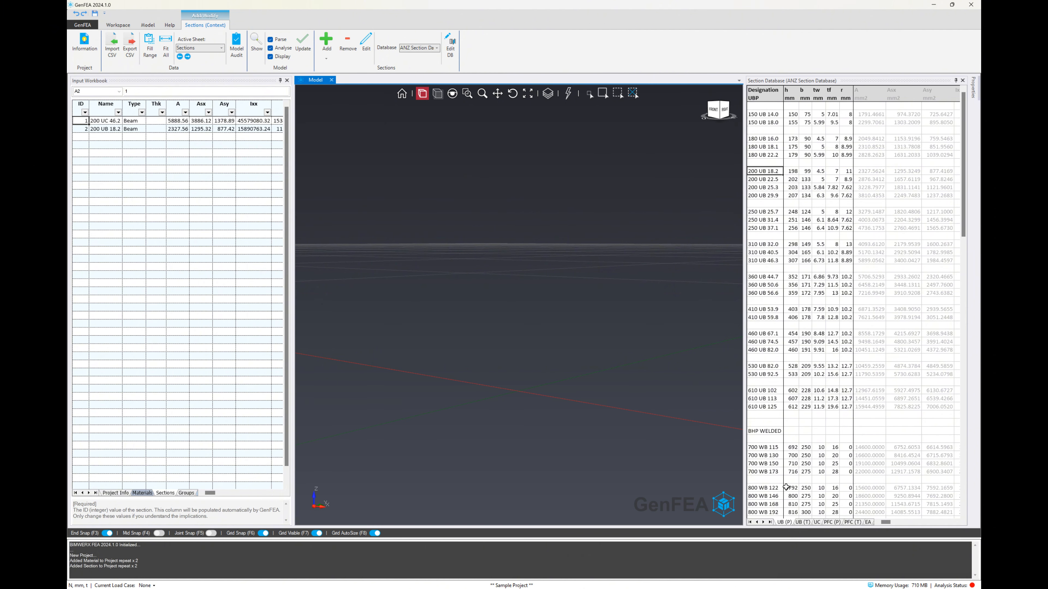
- Add the 33.7x3.2 CHS circular hollow section from the section database to the project
click(764, 522)
click(763, 522)
click(764, 522)
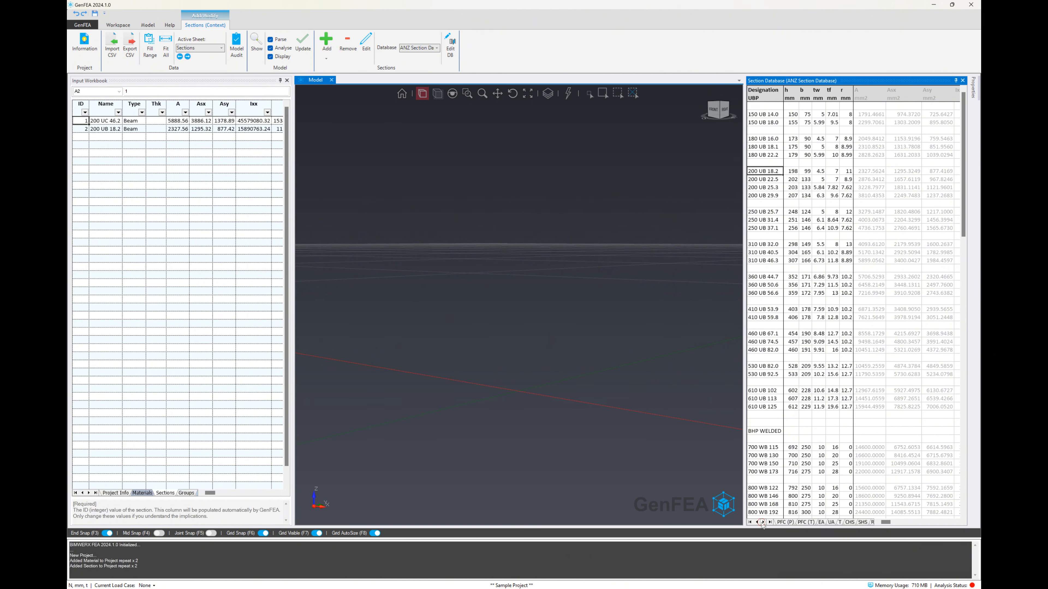
click(821, 522)
click(849, 523)
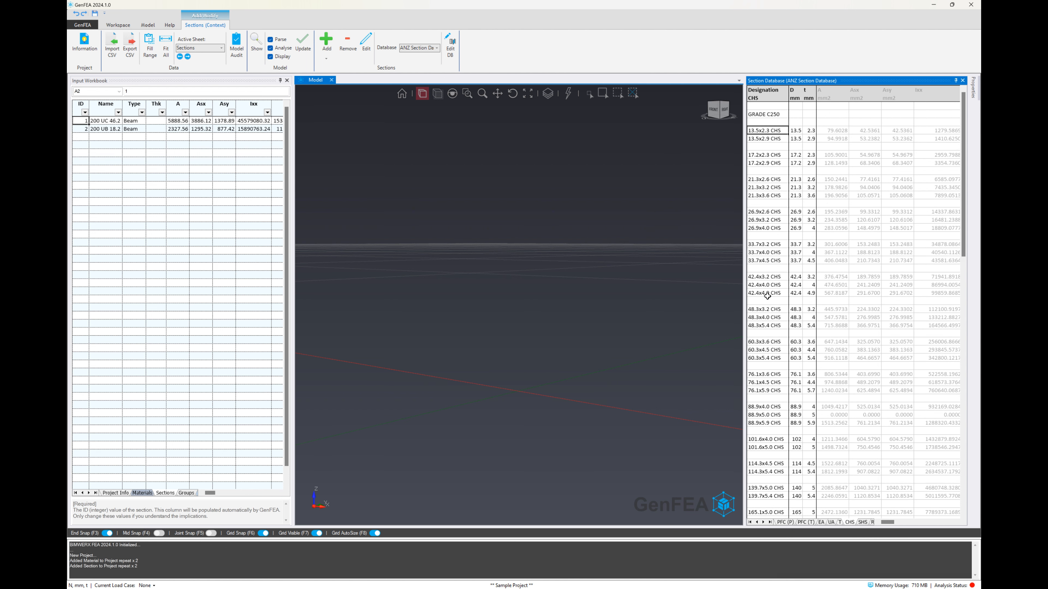
click(767, 244)
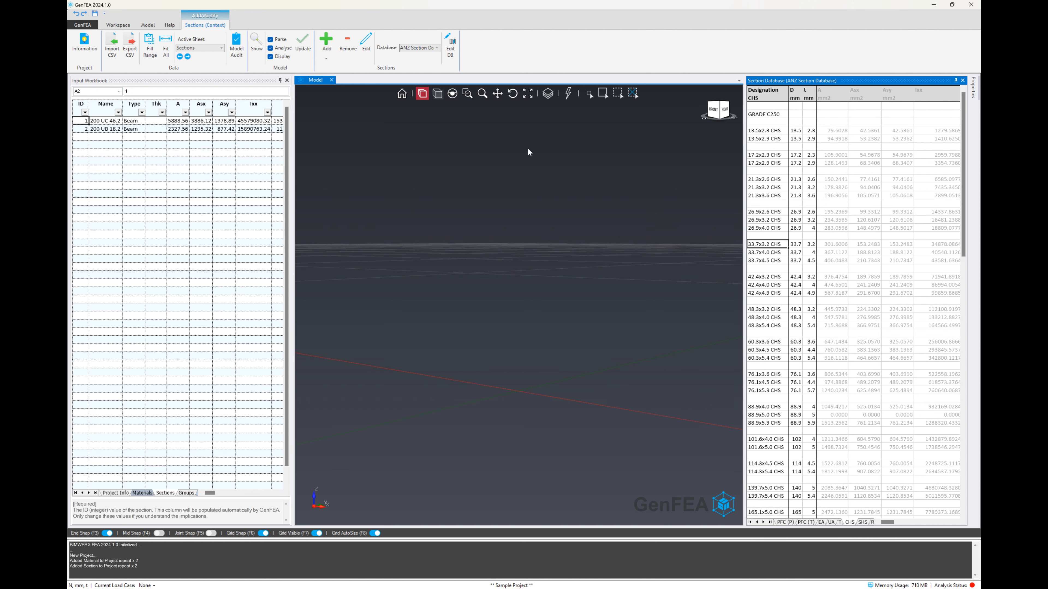
click(326, 42)
- Add the cold-formed 203x75x18x1.9 section from the CFLZ sheet of the section database to the project
click(764, 522)
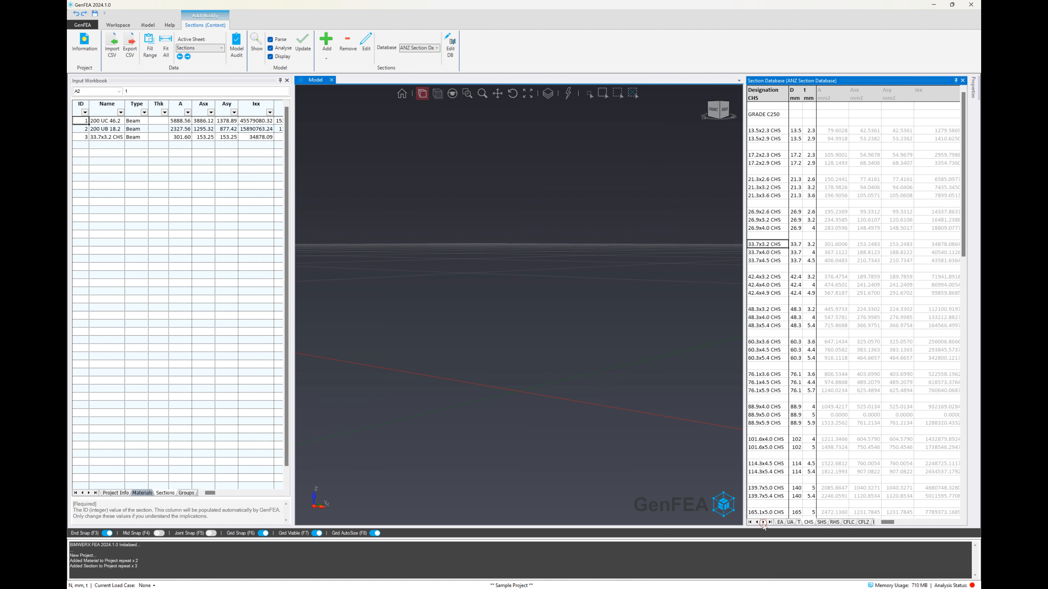
click(764, 522)
click(853, 522)
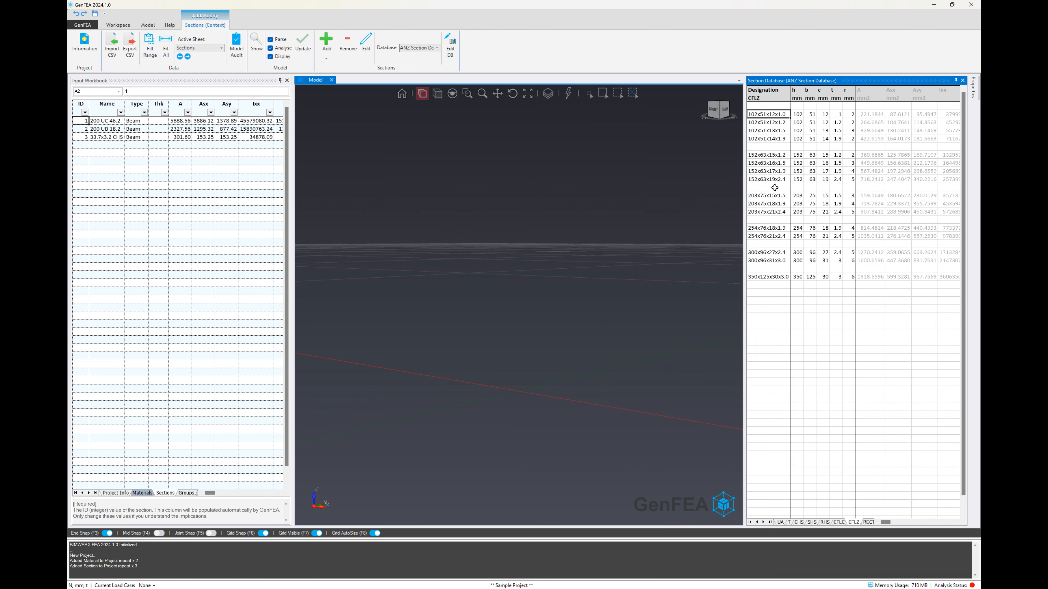
click(773, 196)
click(772, 203)
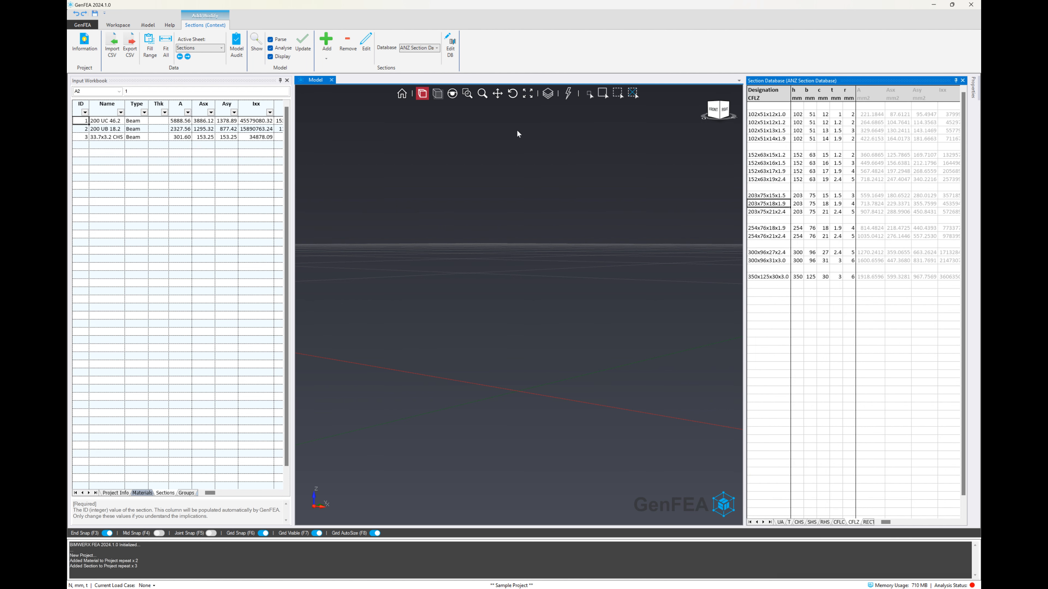
click(328, 41)
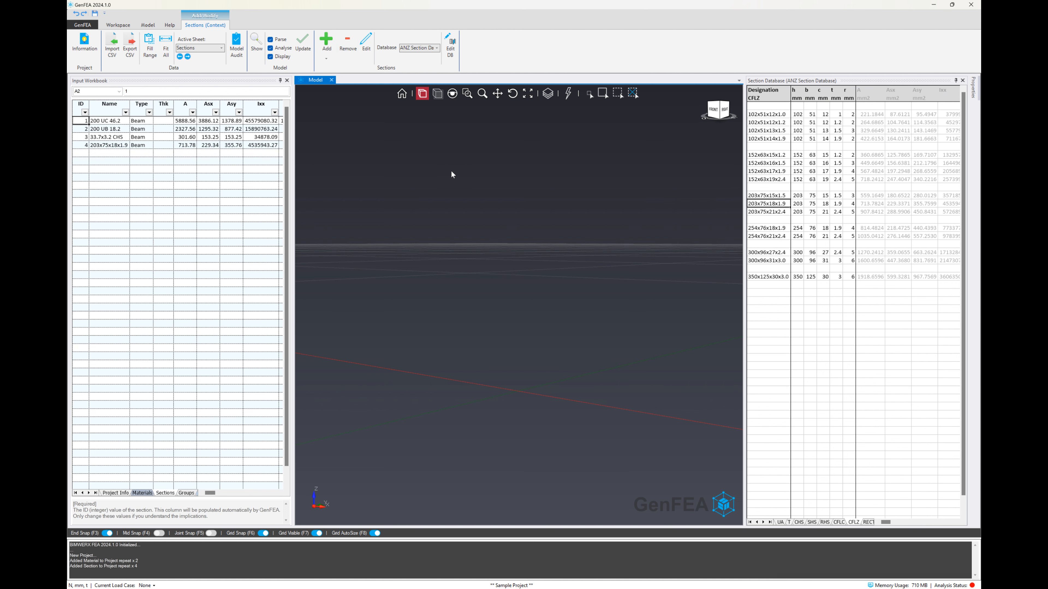
- Close the section database and add a planar section named Shell 200 with a planar thickness of 200
click(964, 81)
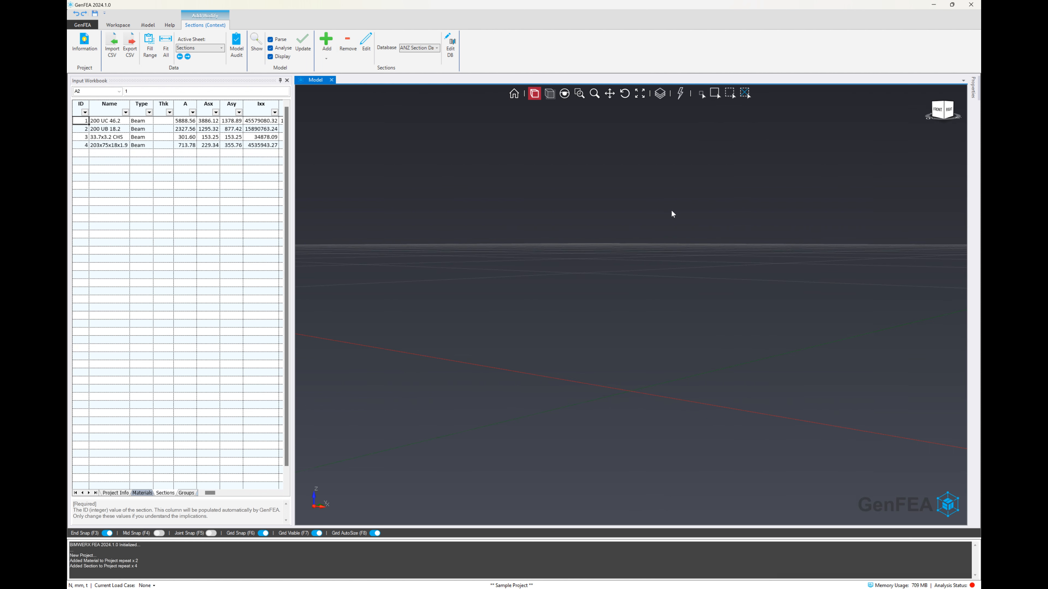
click(325, 58)
click(343, 73)
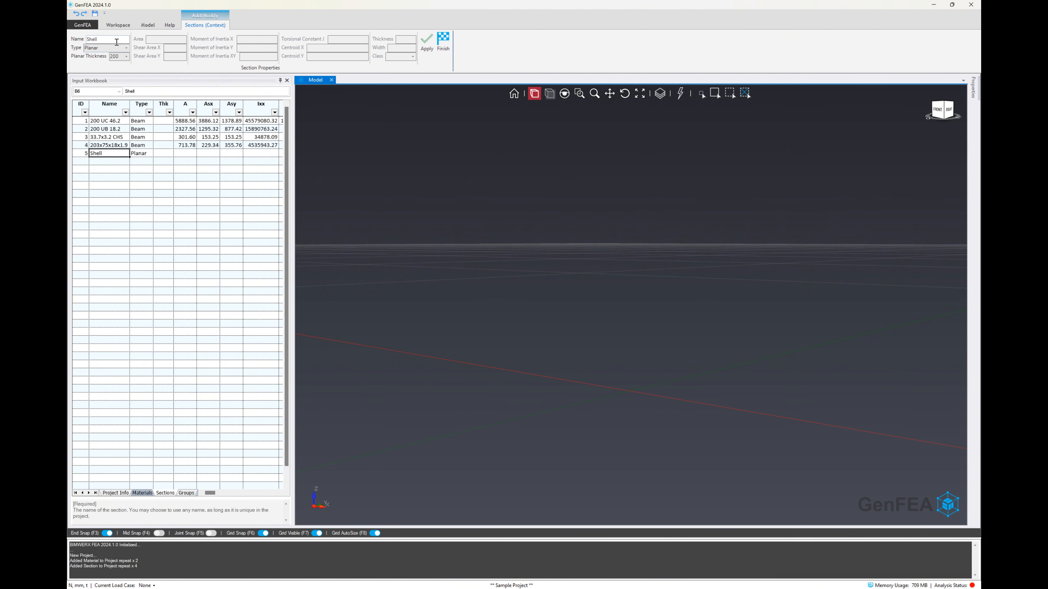
click(115, 40)
text(_)
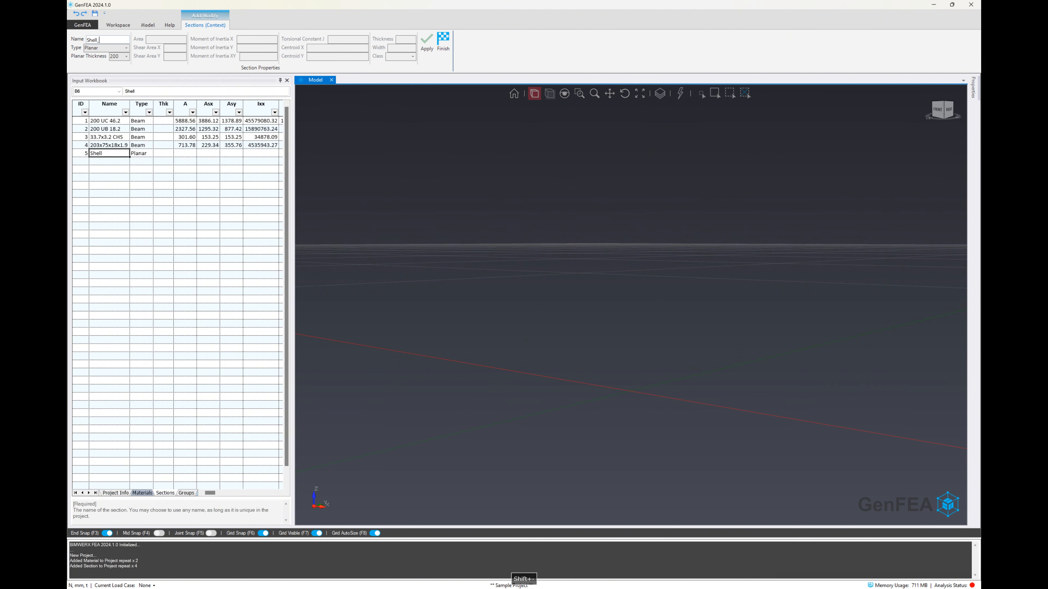
text(200)
key(Return)
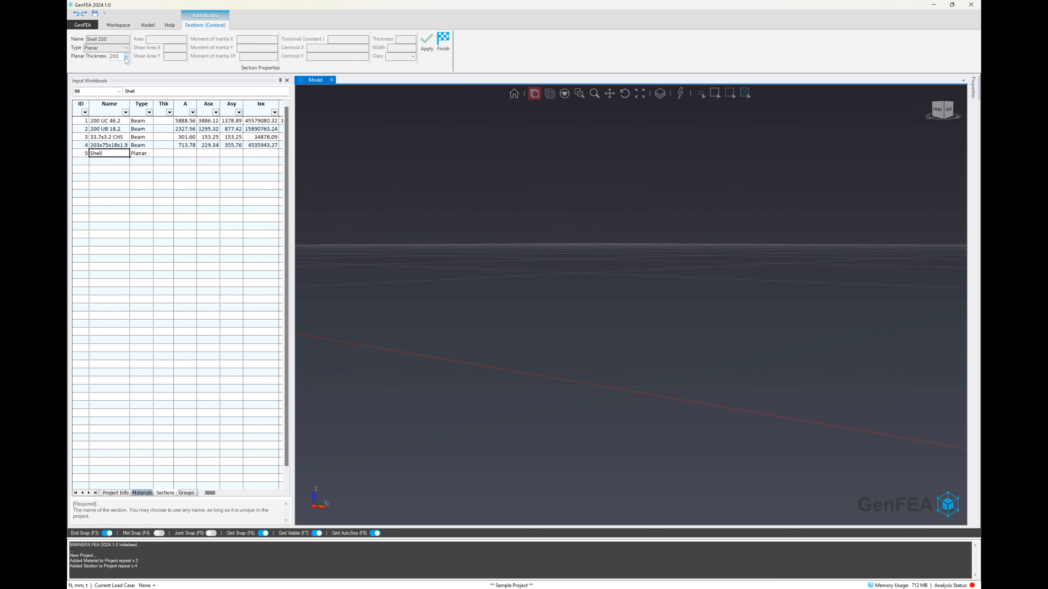
click(126, 56)
click(127, 101)
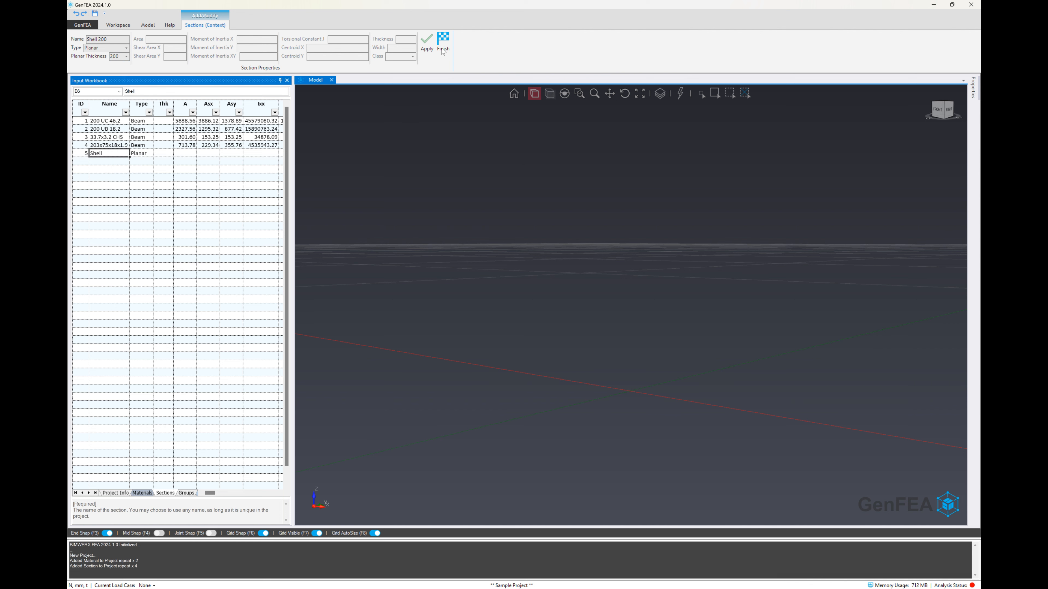
click(430, 45)
click(471, 197)
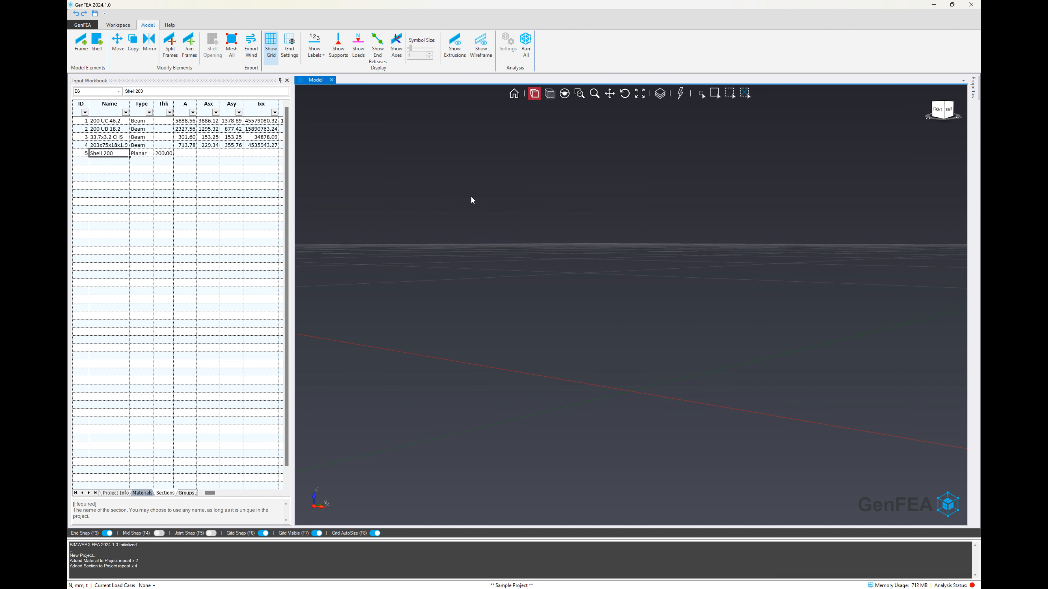
- Go to the Groups sheet and add a blue group named Cols
click(185, 137)
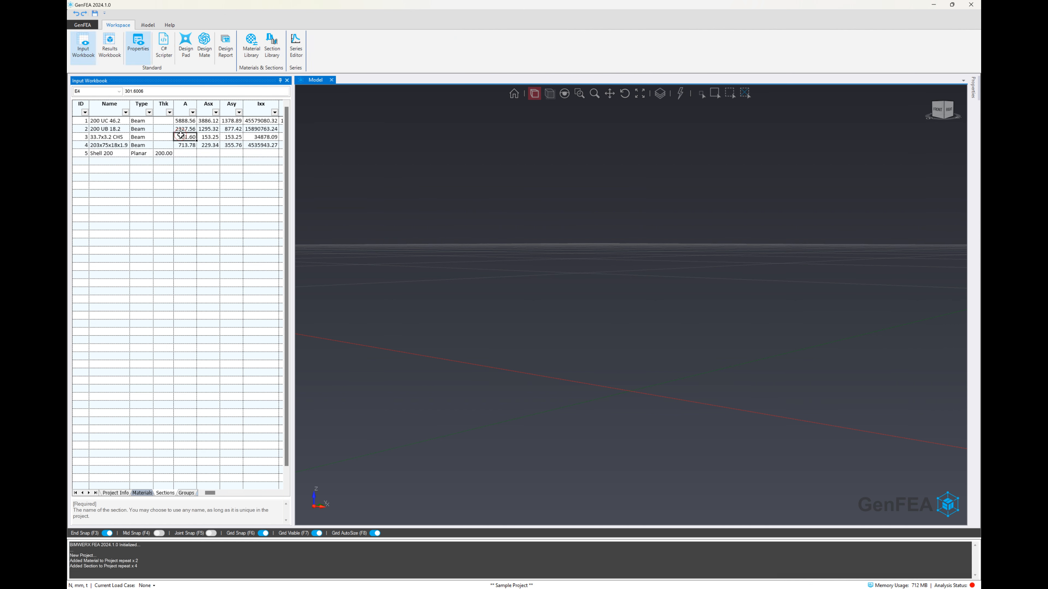
click(188, 57)
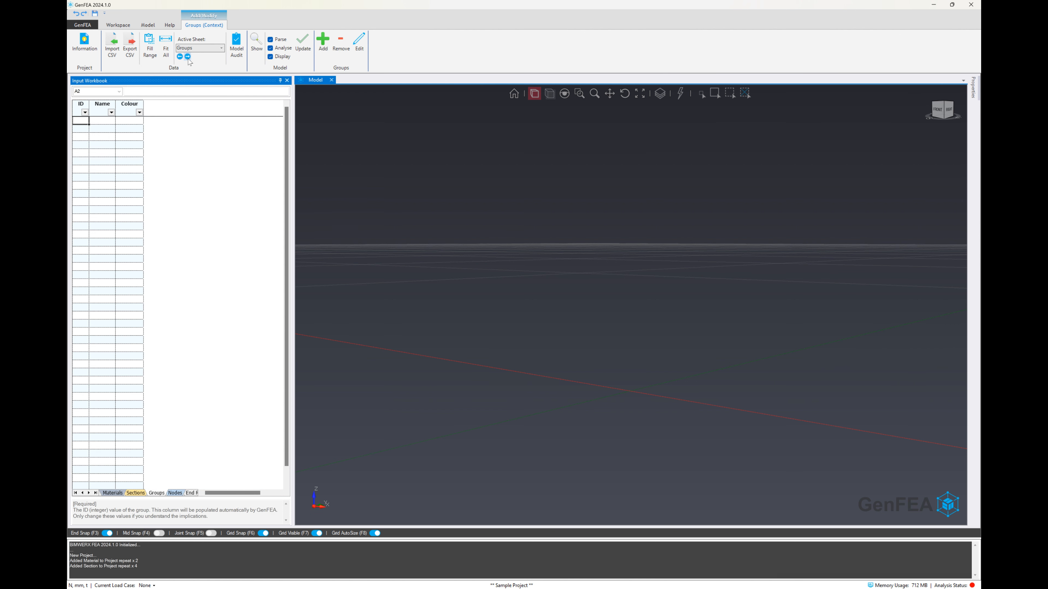
click(323, 43)
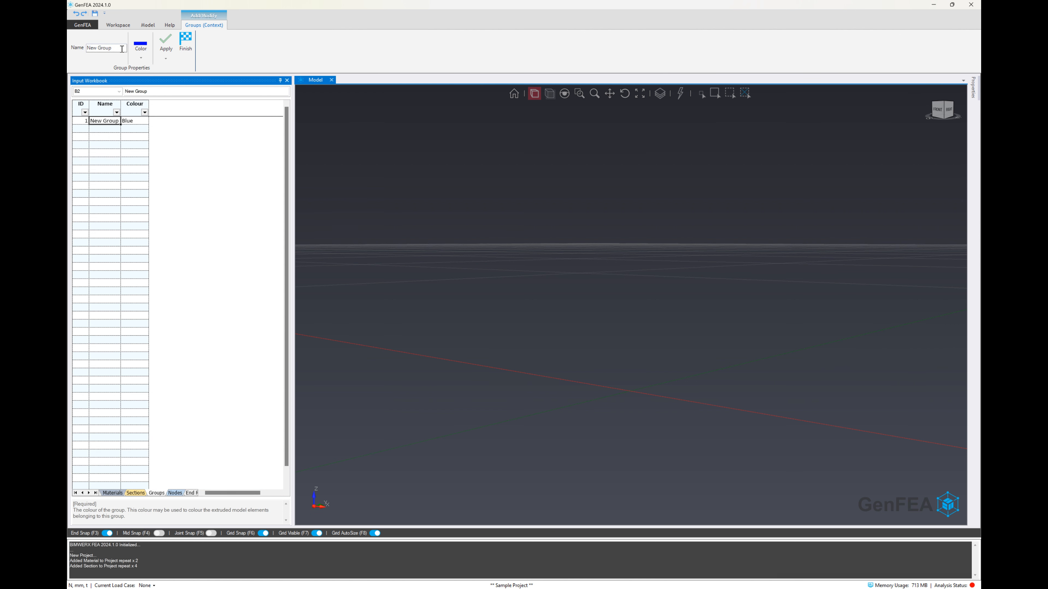
text(Cols)
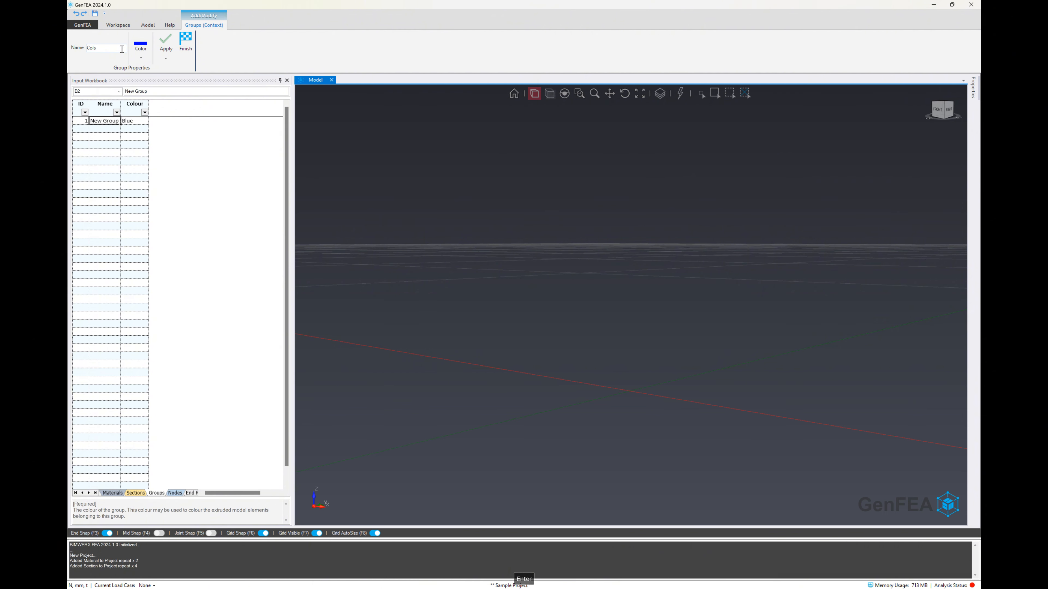
click(165, 58)
click(177, 70)
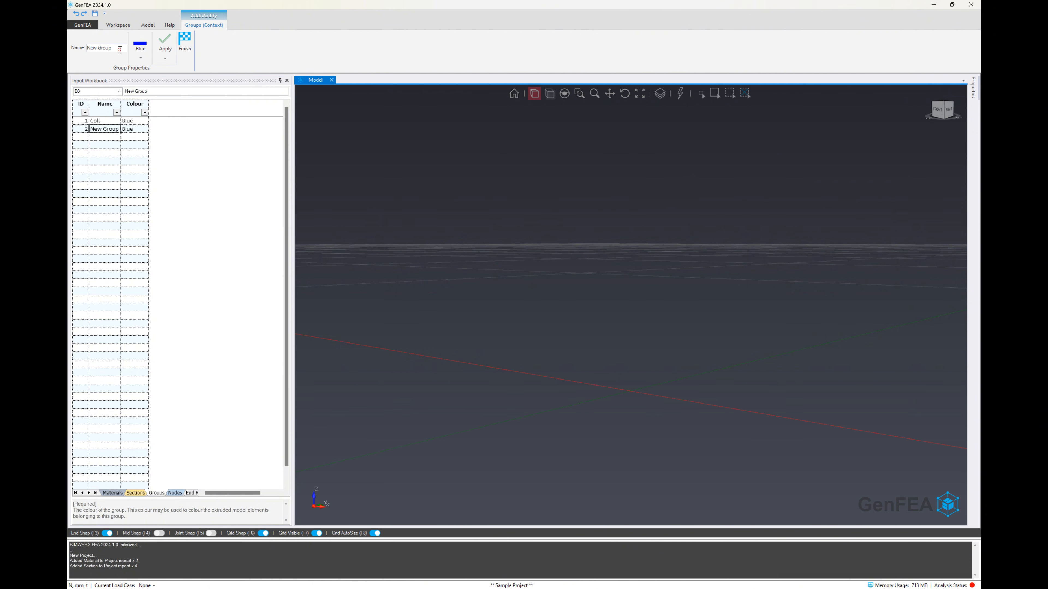
- Name the new second group Rafters and give it the colour Cyan
text(Rafters)
key(Return)
click(140, 51)
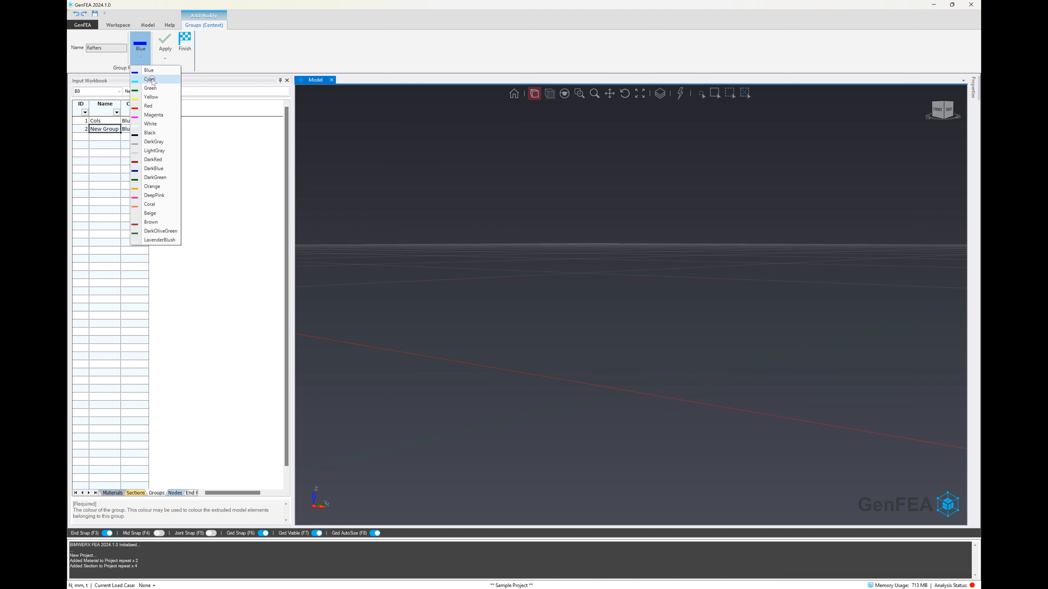
click(152, 80)
click(165, 59)
click(176, 70)
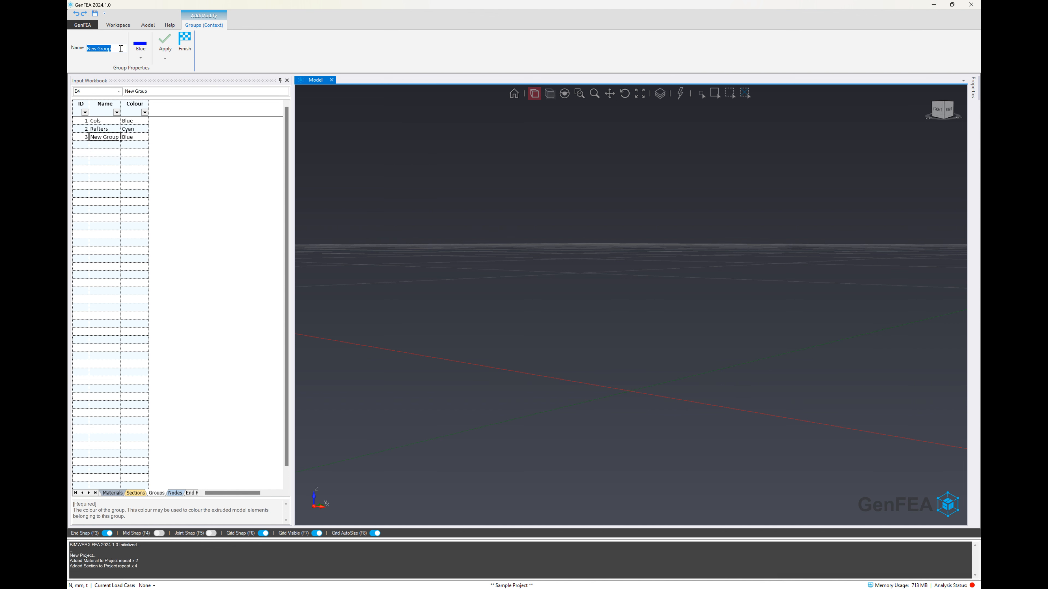
- Name the third group Purlins and give it the colour Magenta
text(Purlins)
key(Return)
click(140, 56)
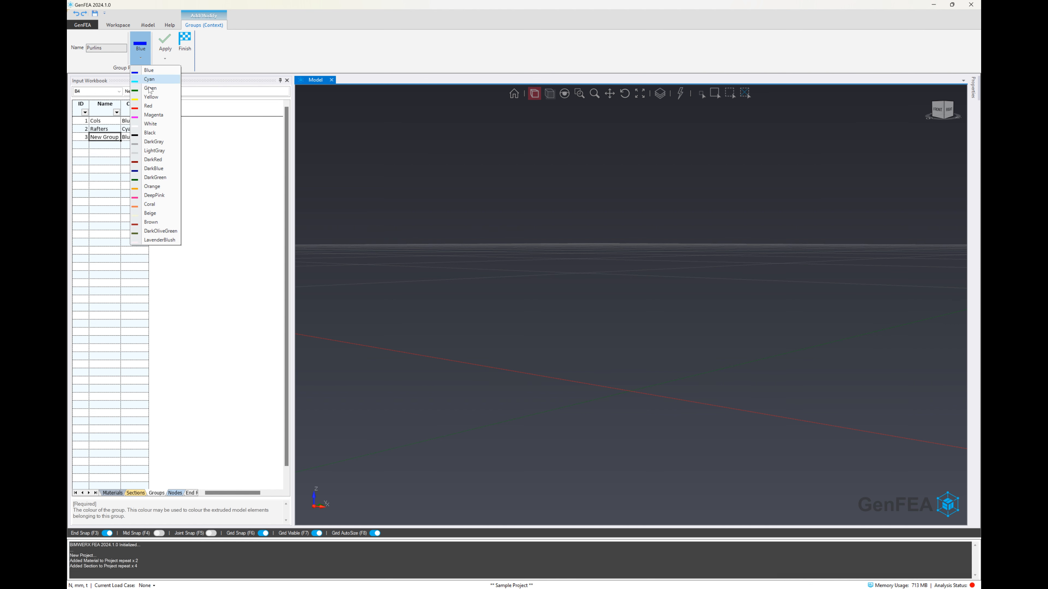
click(165, 116)
click(174, 44)
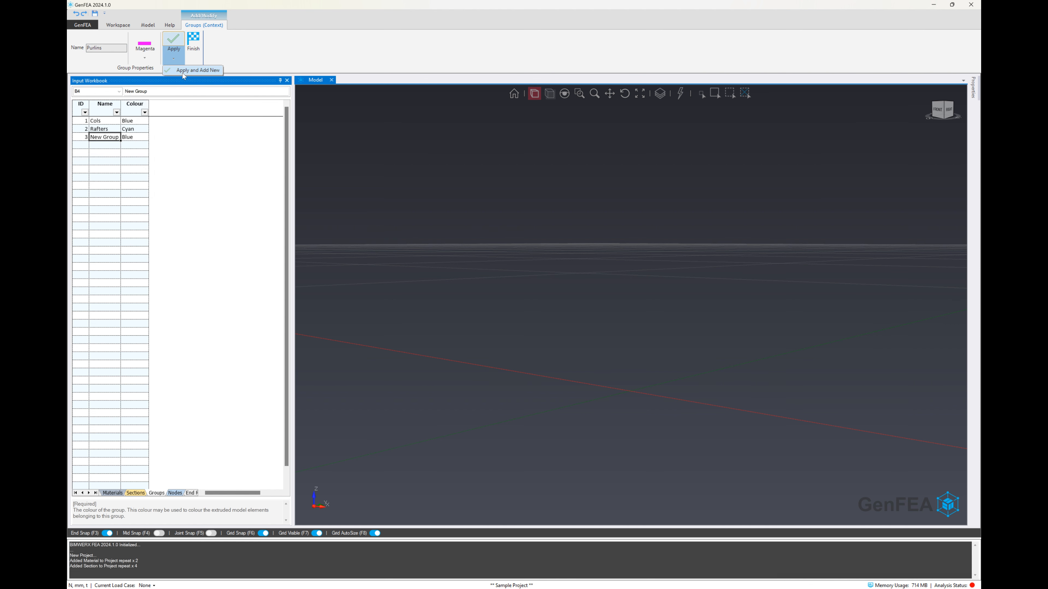
- Add a fourth group named Bracing with the colour Yellow
click(117, 51)
text(Brac)
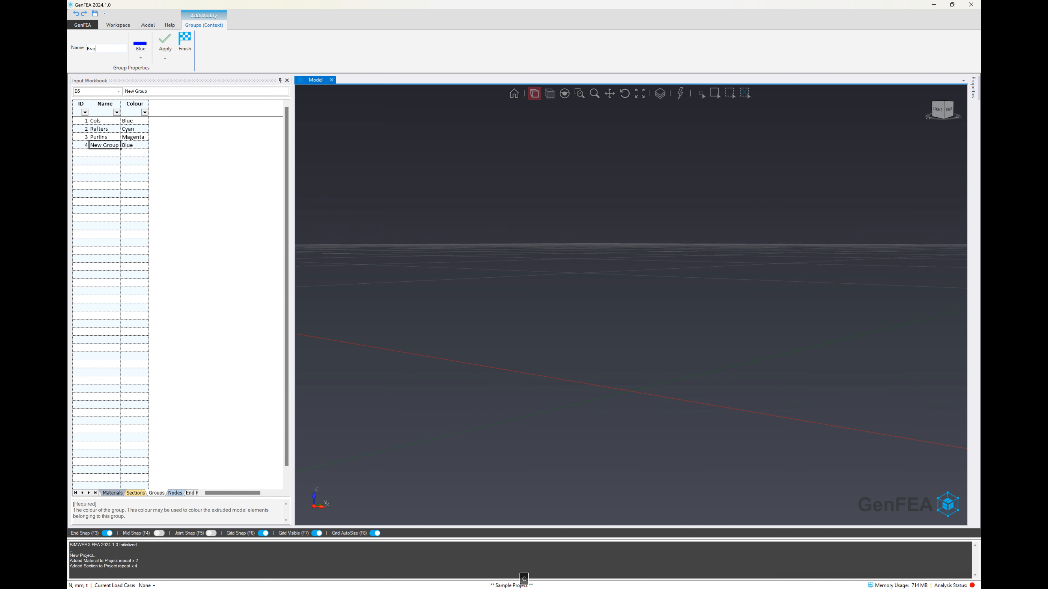
text(ing)
click(140, 57)
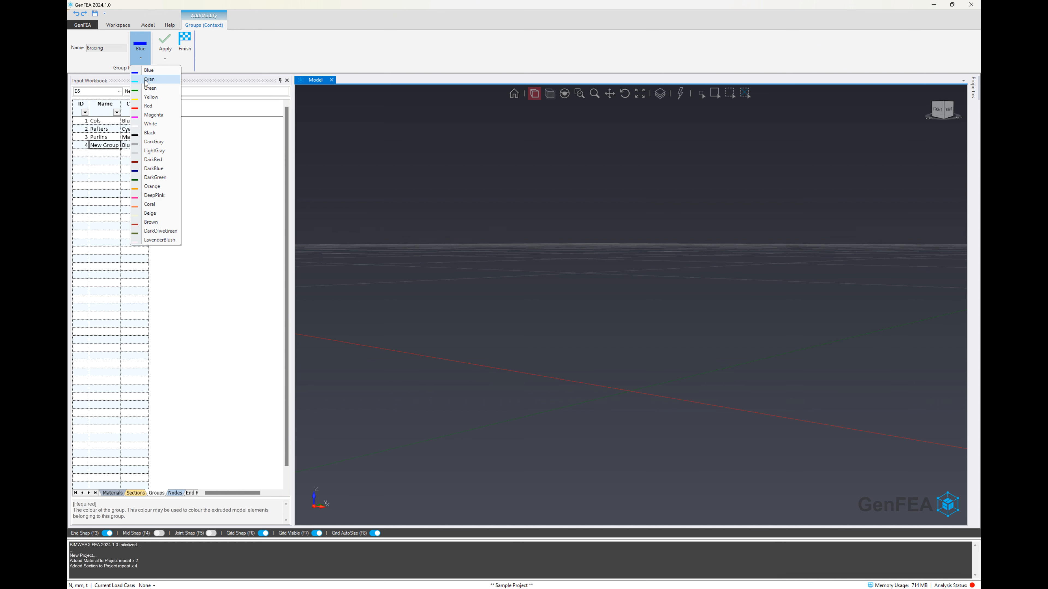
click(151, 98)
click(165, 44)
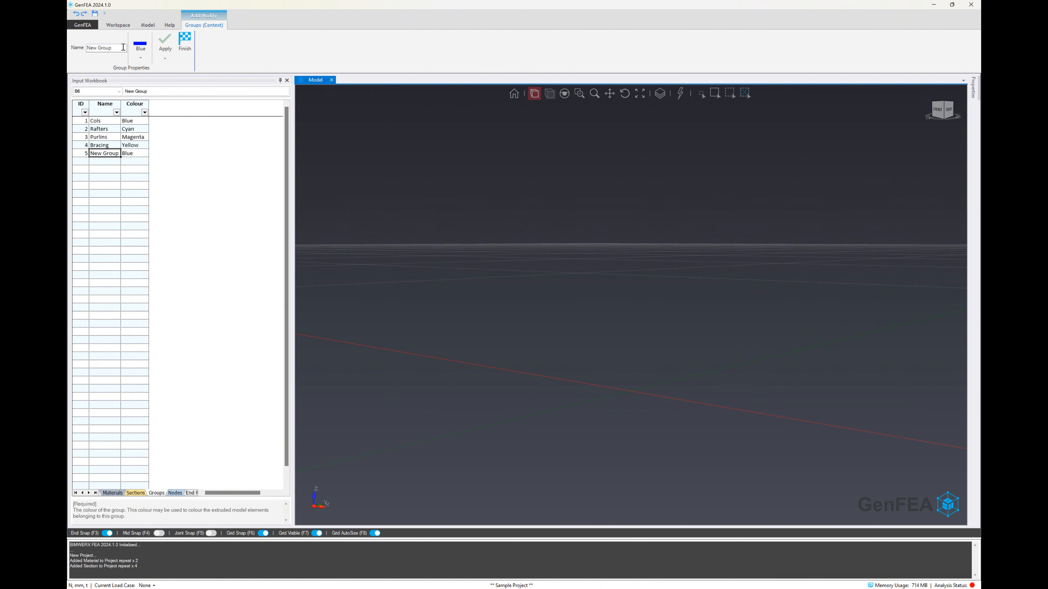
- Name the fifth group Floors, colour it Green, and finish adding groups
click(123, 48)
text(Floors)
key(Return)
click(140, 57)
click(150, 81)
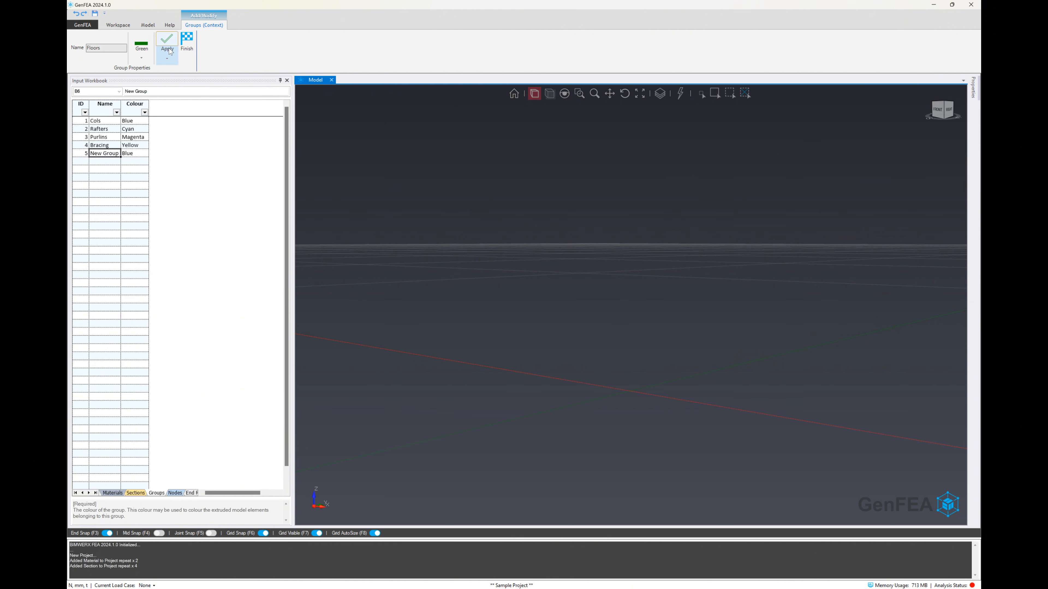
click(185, 43)
click(420, 249)
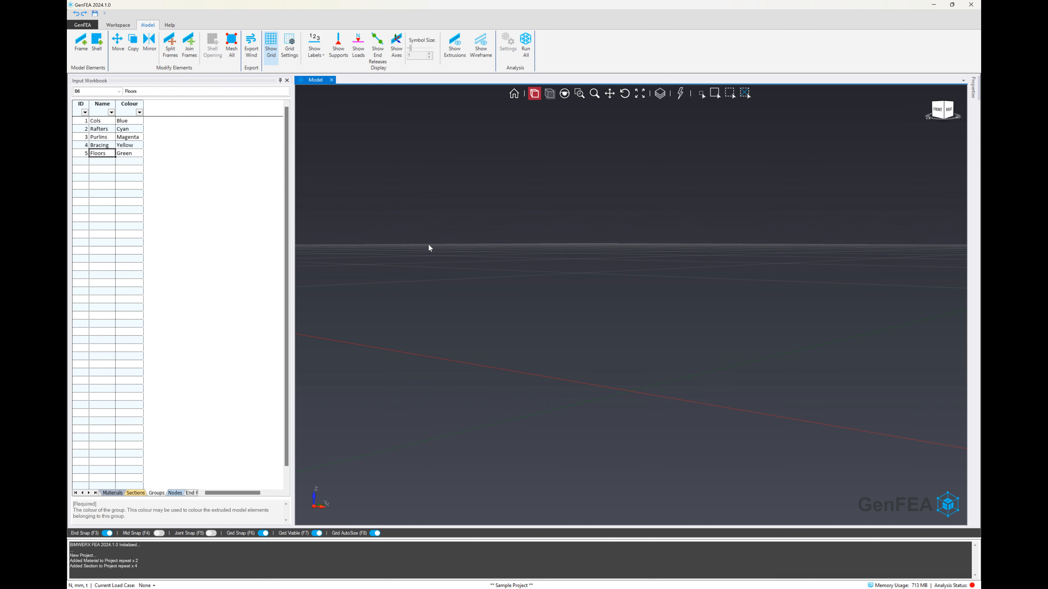
- Rotate the model grid 90 degrees about the X axis so that it stands vertically
middle_drag(428, 243, 537, 290)
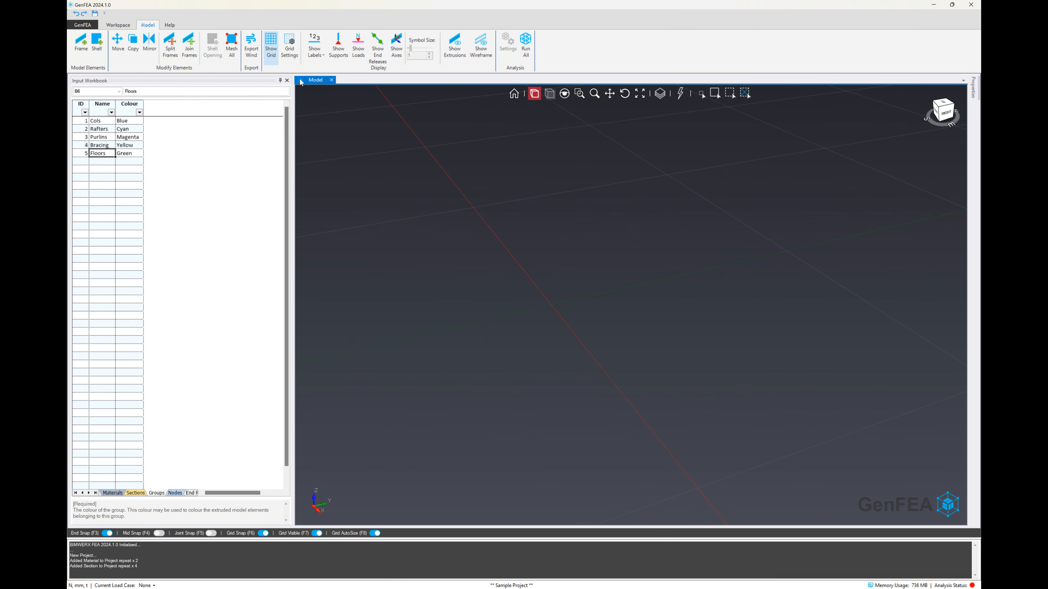
click(289, 46)
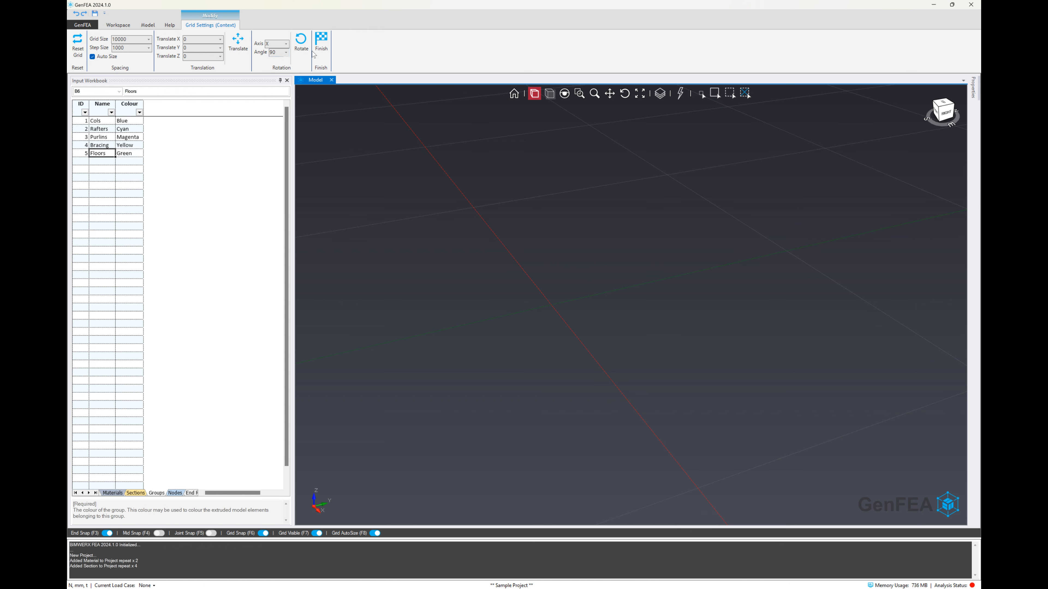
click(301, 41)
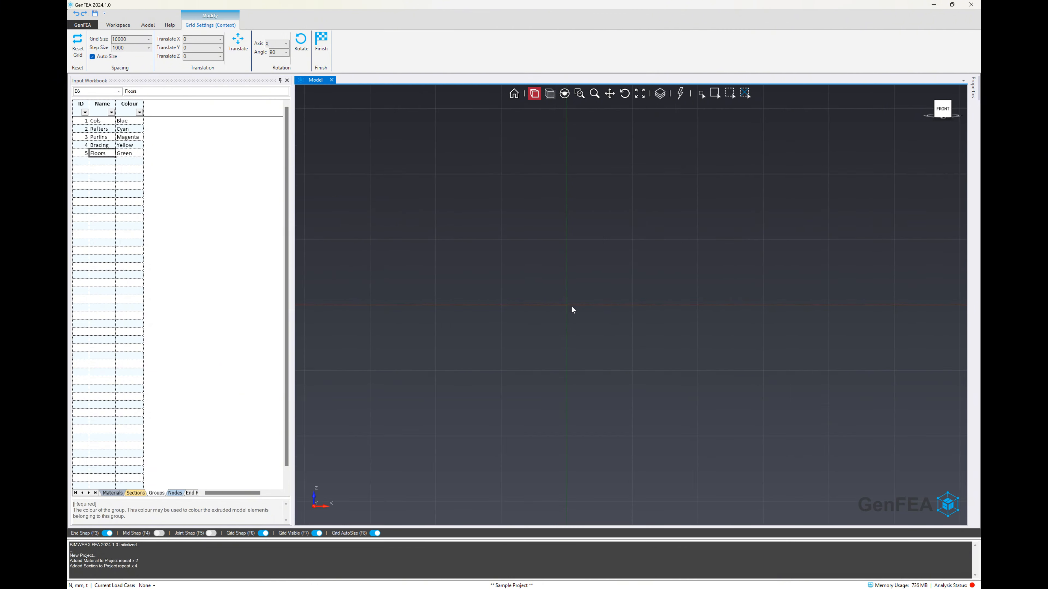
scroll(572, 306, down, 5)
middle_drag(571, 306, 538, 323)
key(Escape)
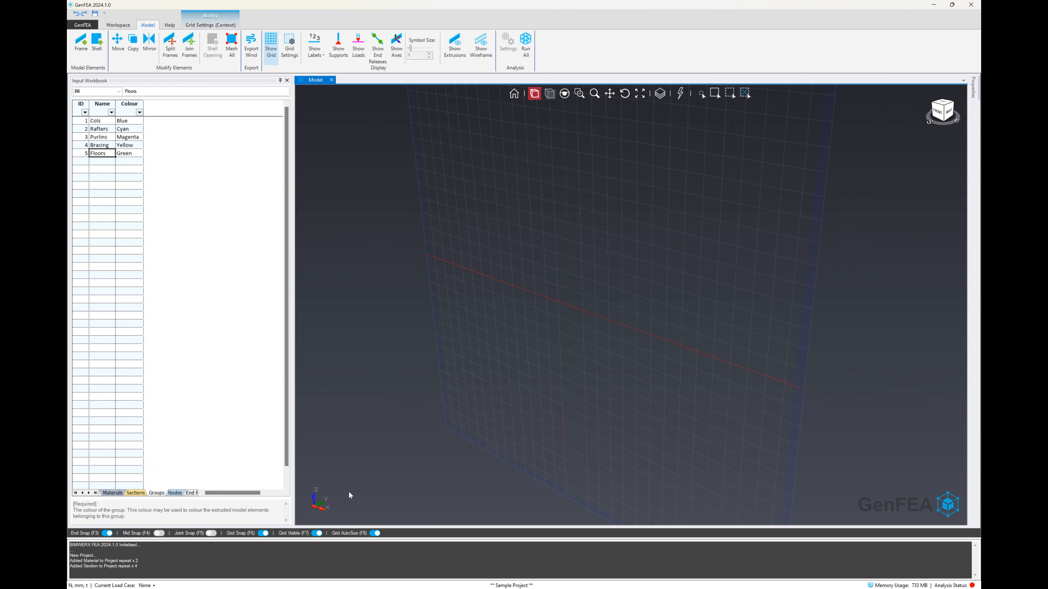
- Set the model to the front view and finish the grid settings
click(938, 112)
right_click(509, 223)
click(542, 224)
click(202, 27)
click(321, 51)
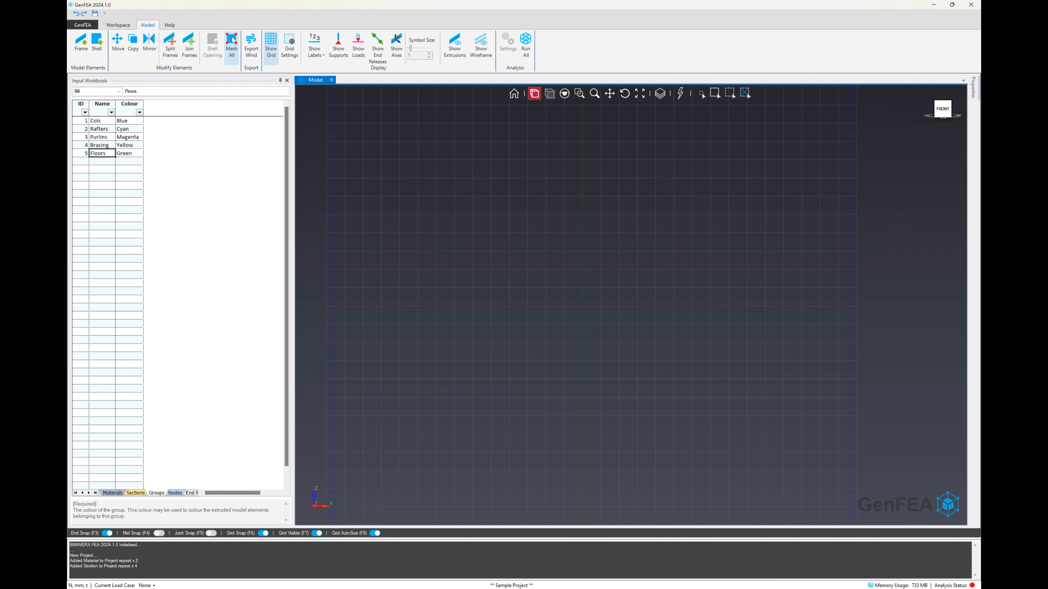
- Draw a vertical S355 column in the Cols group with section 200 UC 46.2 at X -5000, about 6000 mm high from the base line
click(80, 46)
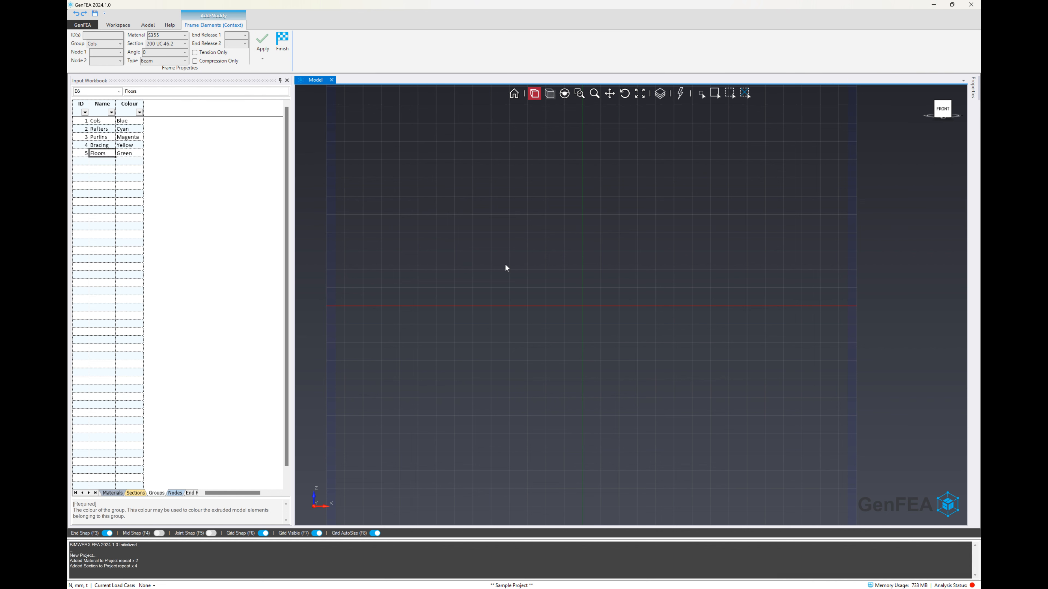
click(94, 44)
text(Cols)
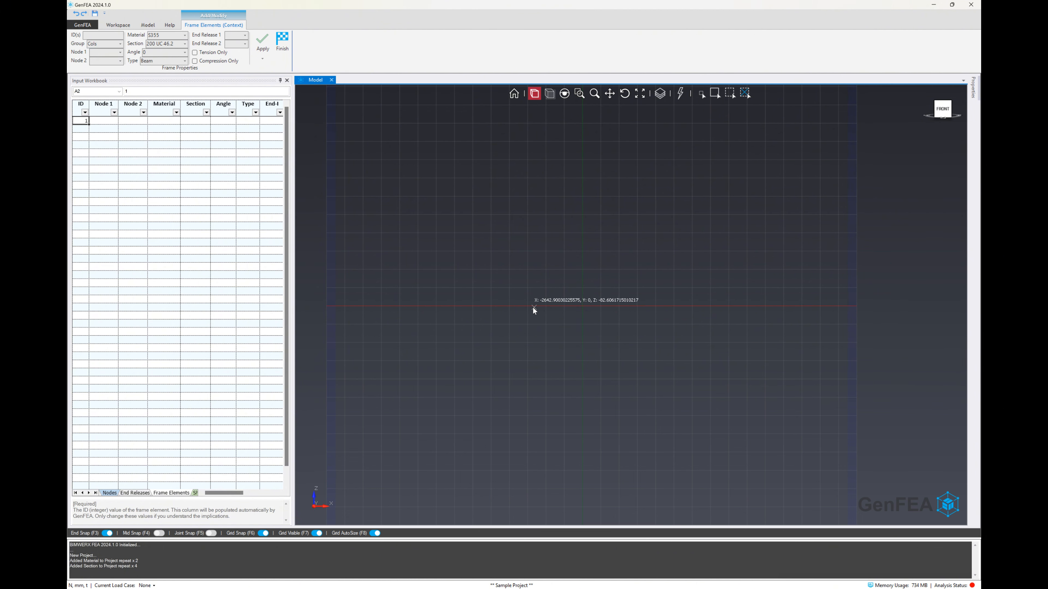
click(491, 307)
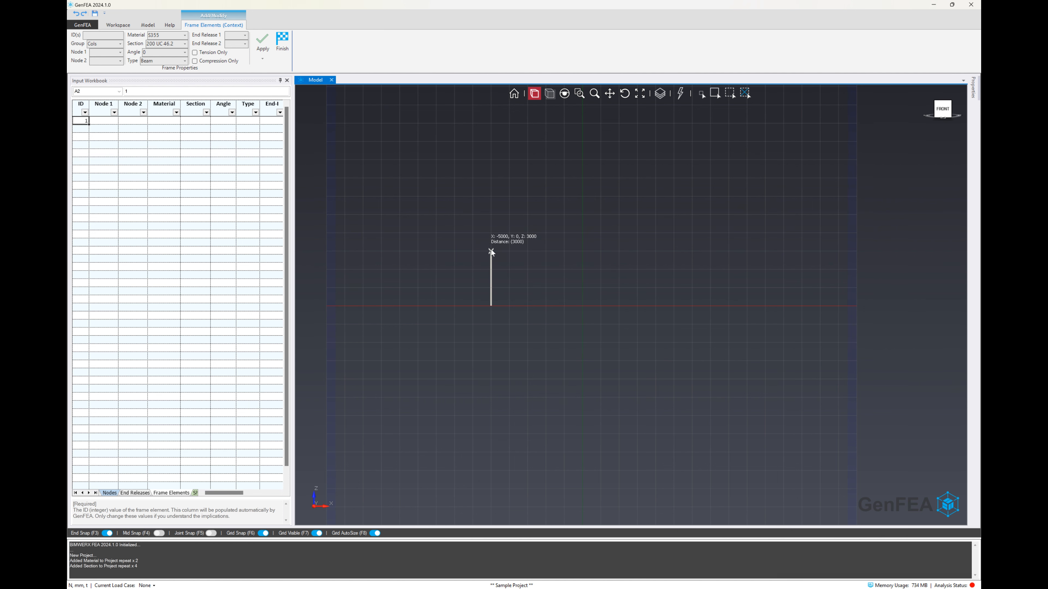
click(491, 197)
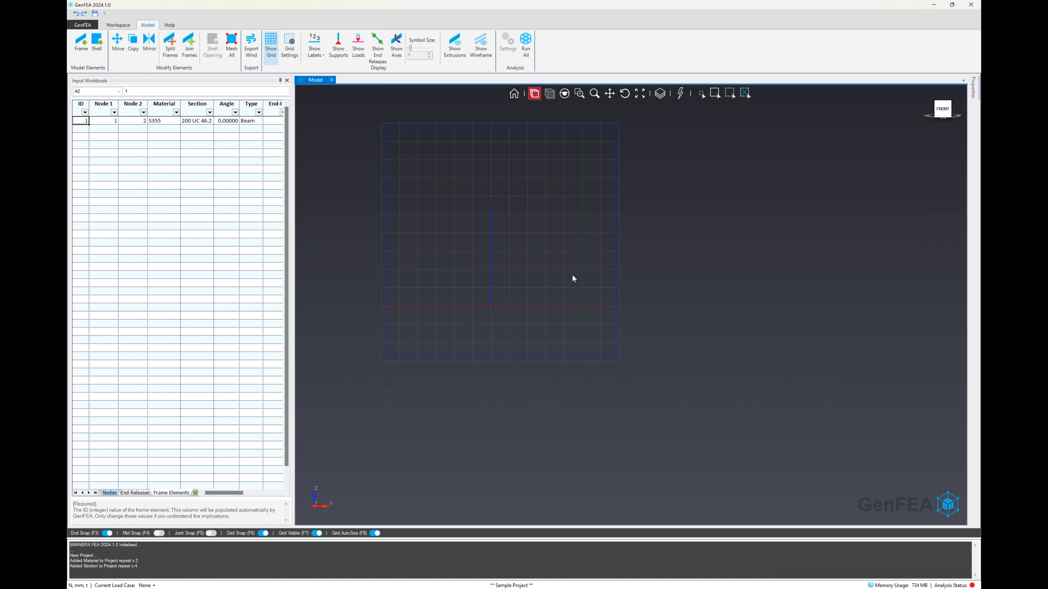
- Draw a sloping rafter in the Rafters group with section 200 UB 18.2 from the column top to the ridge at X 0
right_click(550, 209)
click(561, 212)
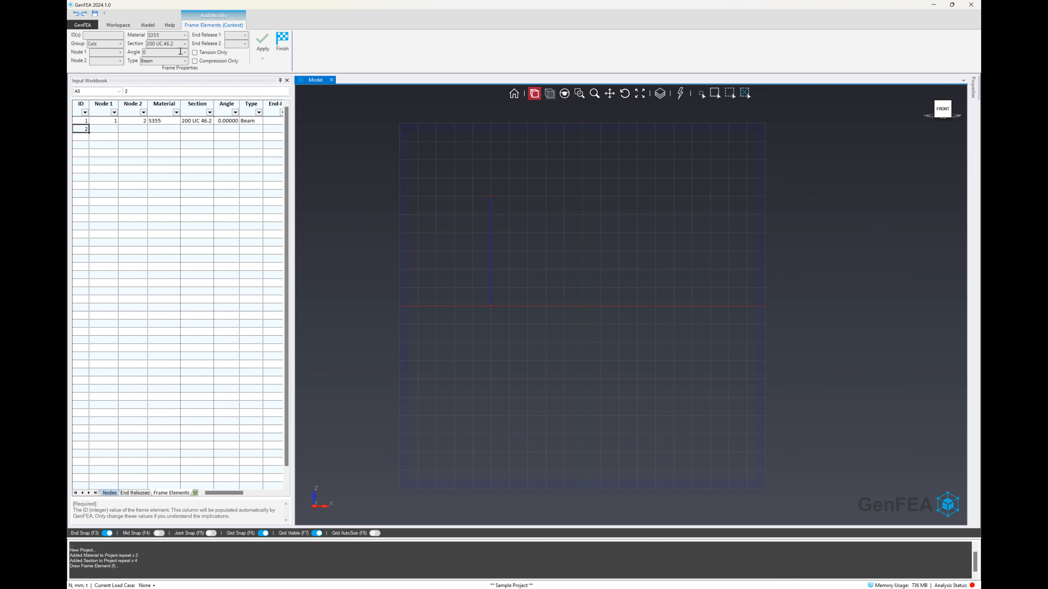
click(120, 43)
click(103, 58)
click(162, 45)
click(165, 60)
click(491, 196)
click(582, 178)
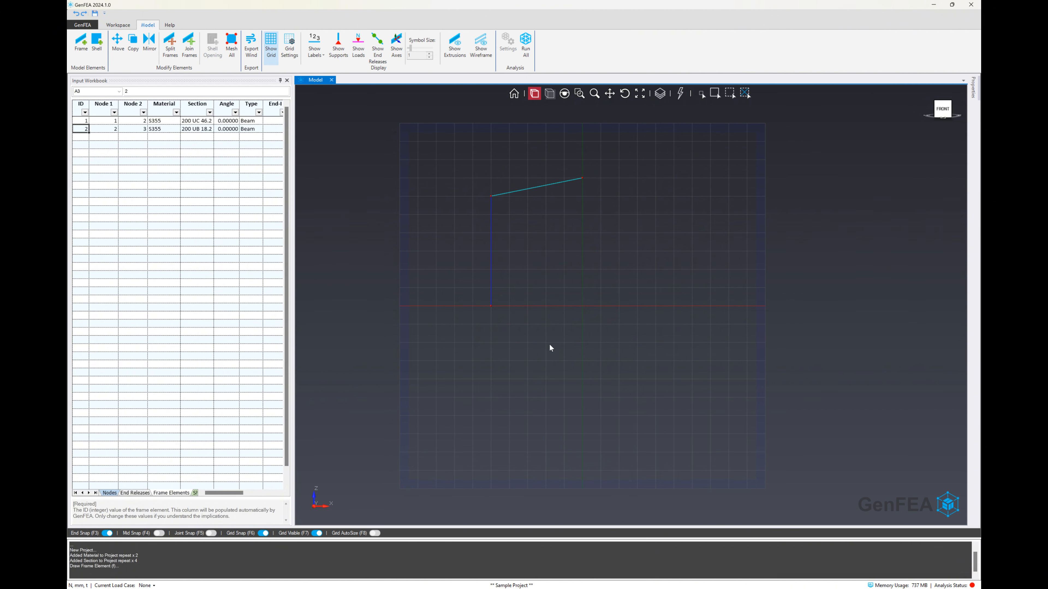
- Select the column and rafter and mirror them about the vertical plane through the origin to complete the portal frame
click(715, 93)
drag(456, 160, 614, 333)
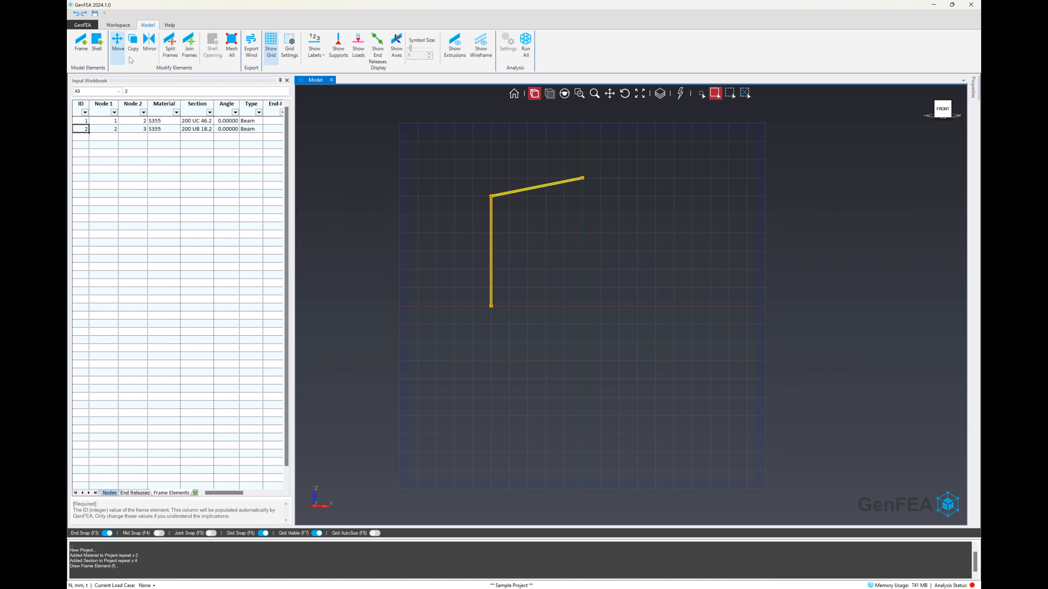
click(150, 41)
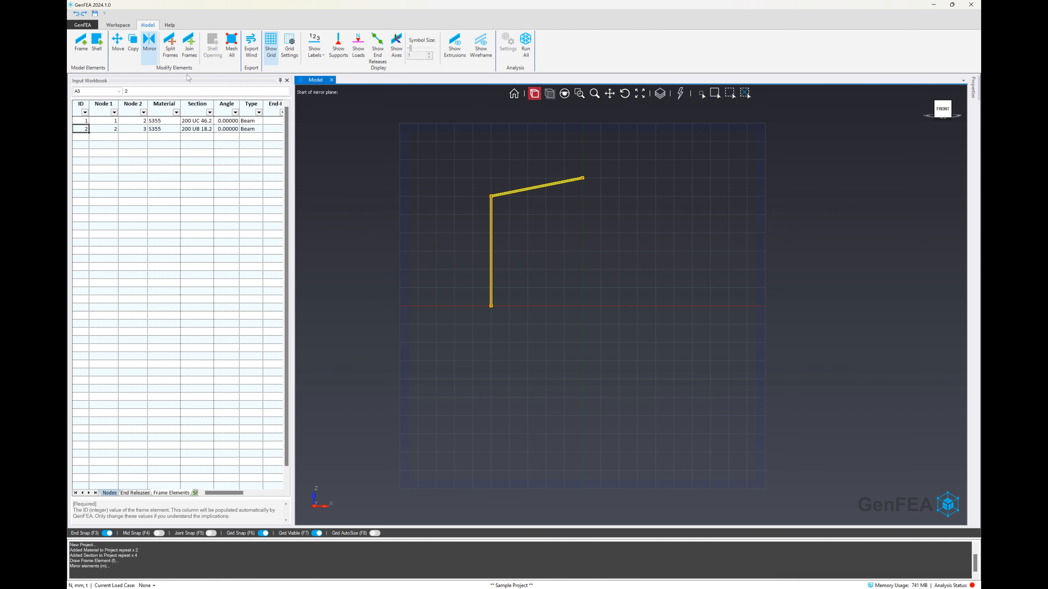
click(583, 306)
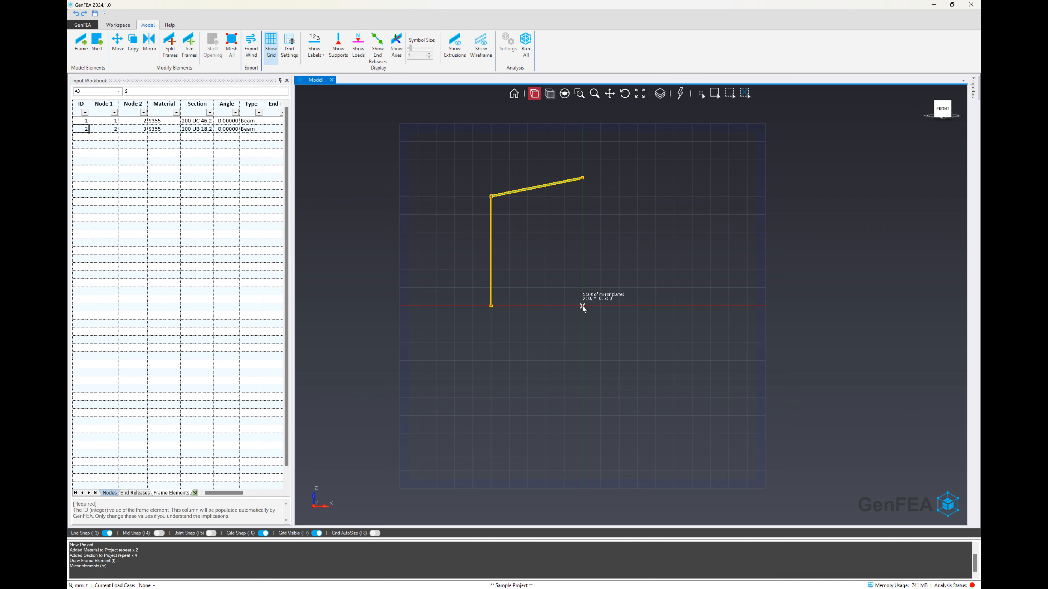
click(582, 269)
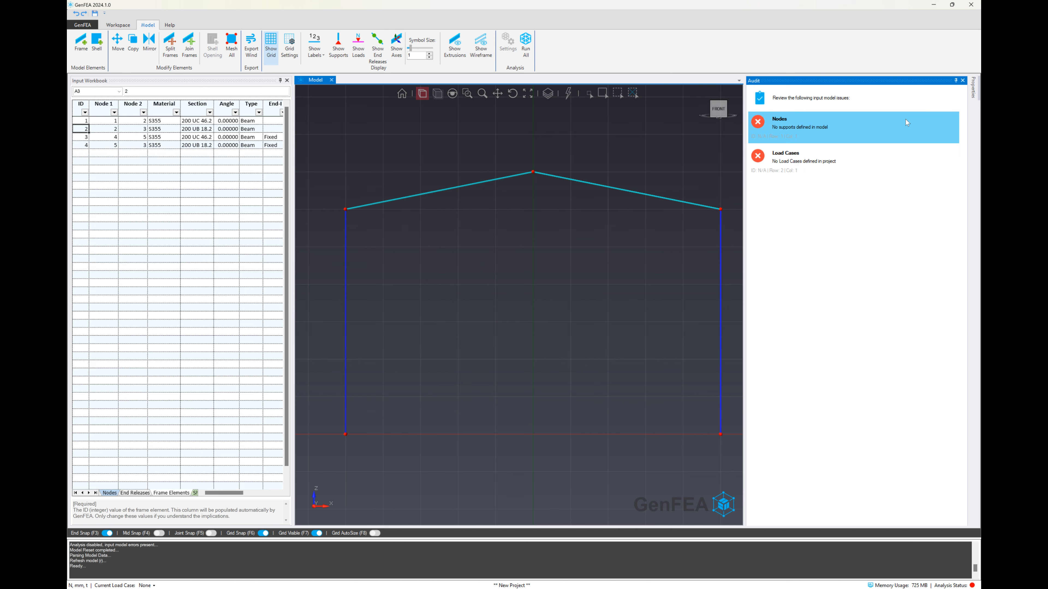
- Collapse the Audit pane to give the model view more room
click(955, 80)
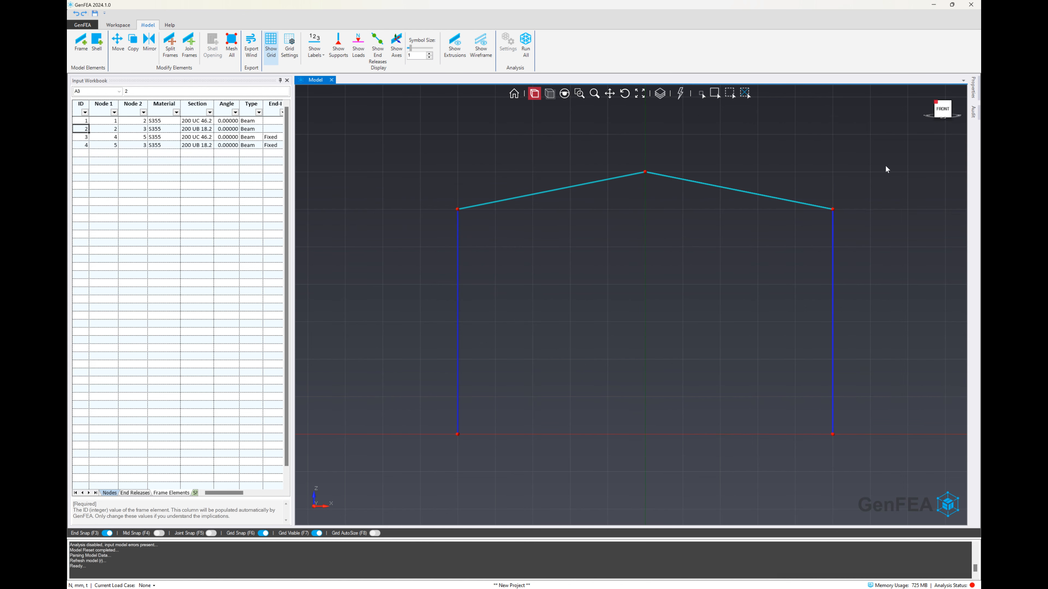
scroll(551, 275, down, 2)
scroll(660, 283, up, 1)
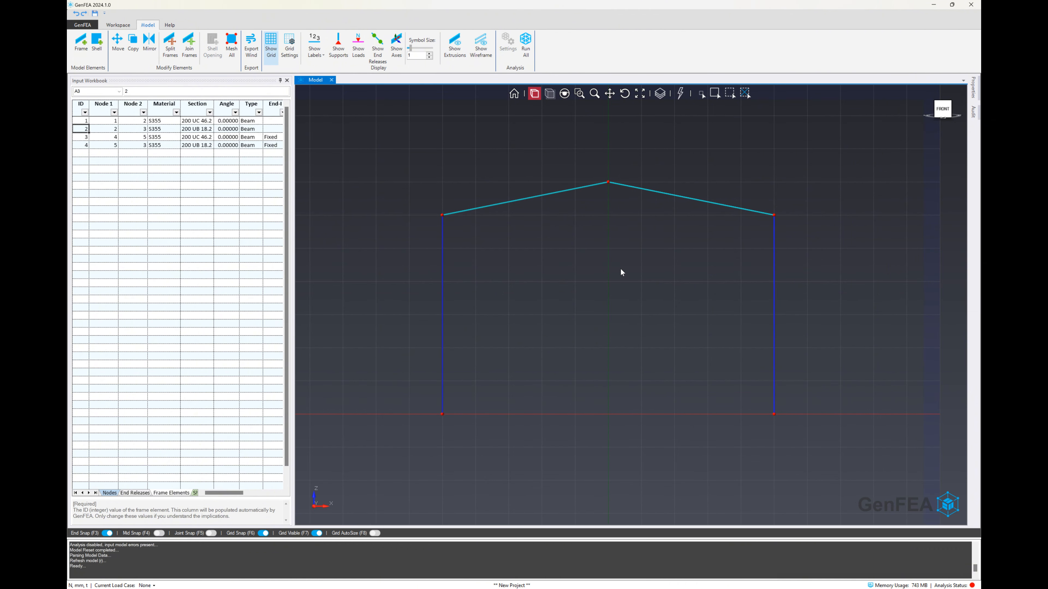
- Draw a central S355 column in the Cols group with section 200 UC 46.2 at X 0, about 3000 mm high from the base line
right_click(542, 287)
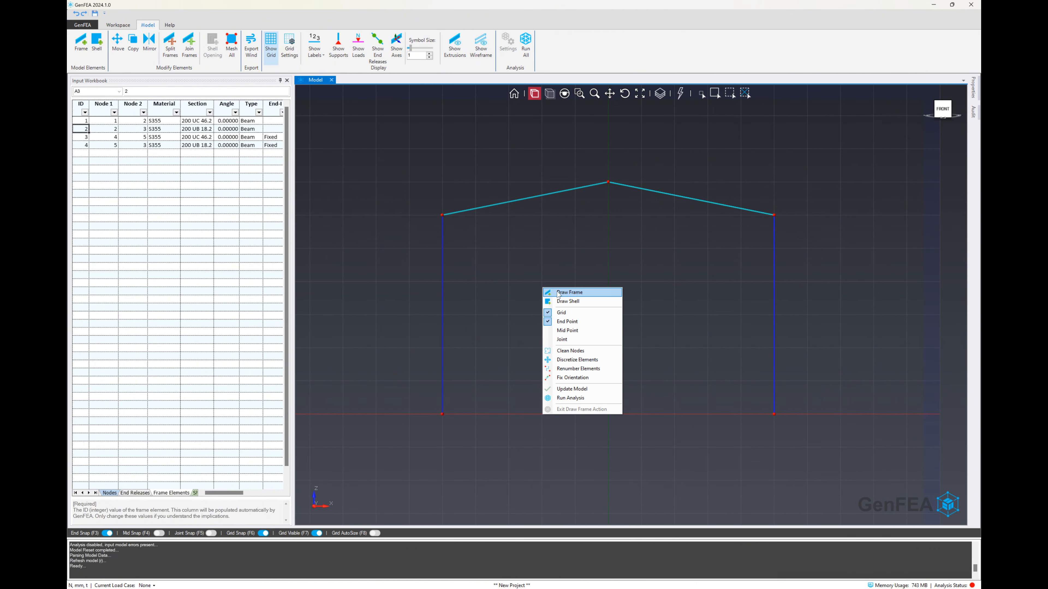
click(581, 323)
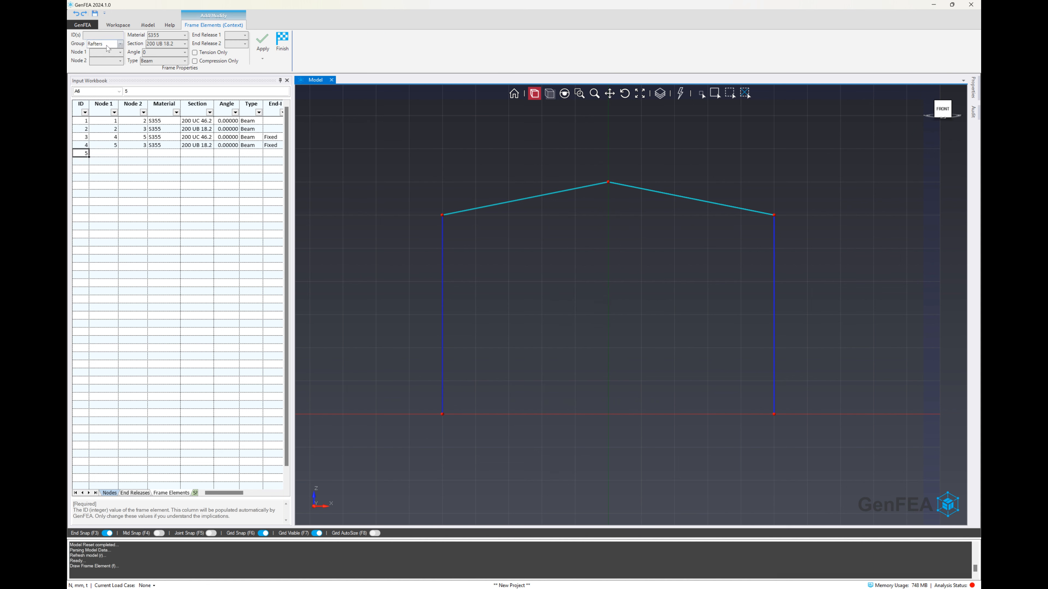
click(119, 43)
click(105, 52)
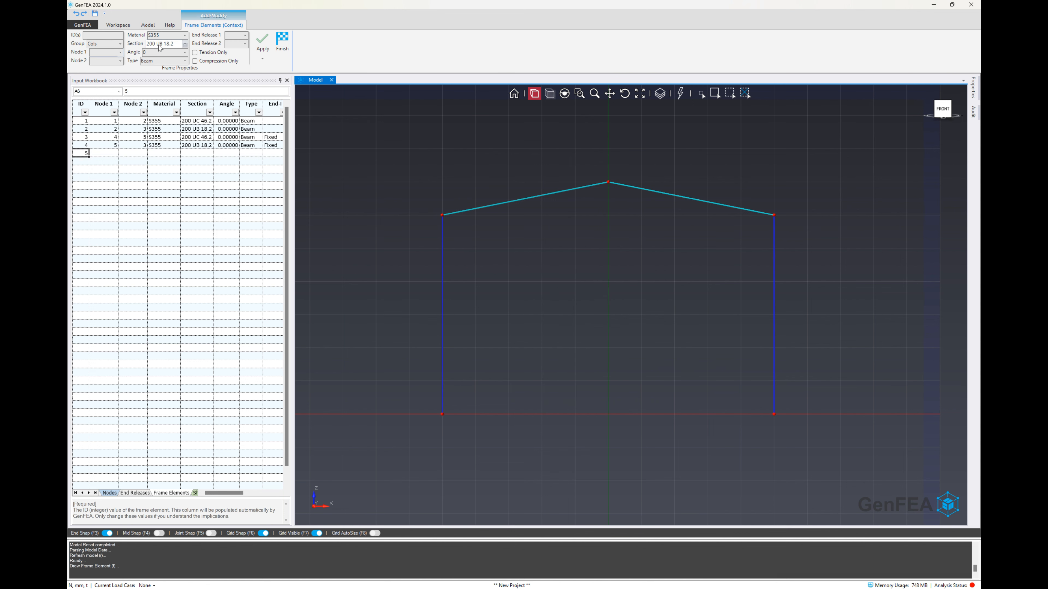
click(184, 43)
click(164, 54)
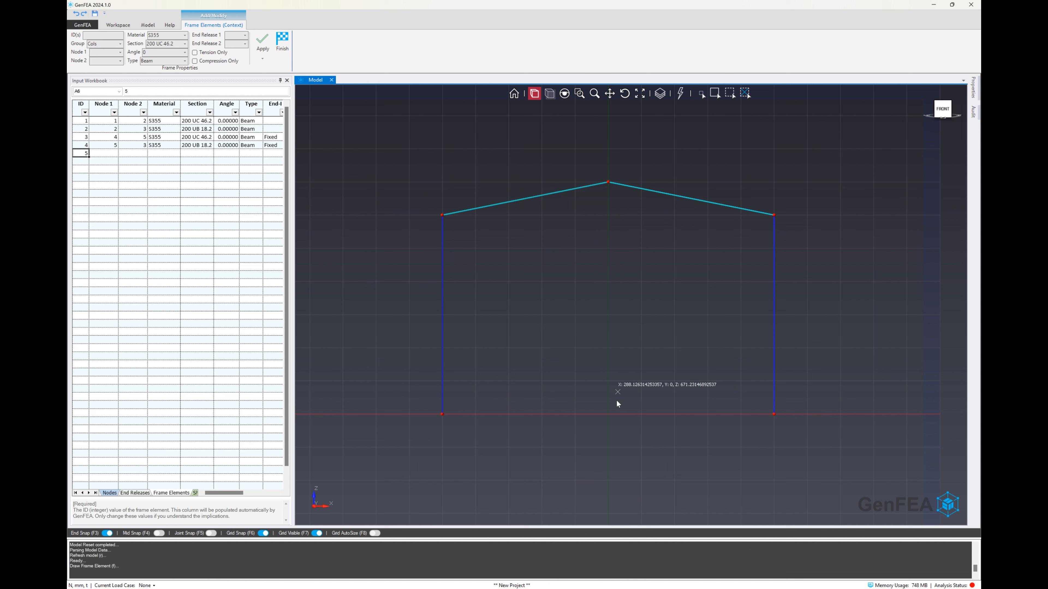
click(608, 414)
click(608, 315)
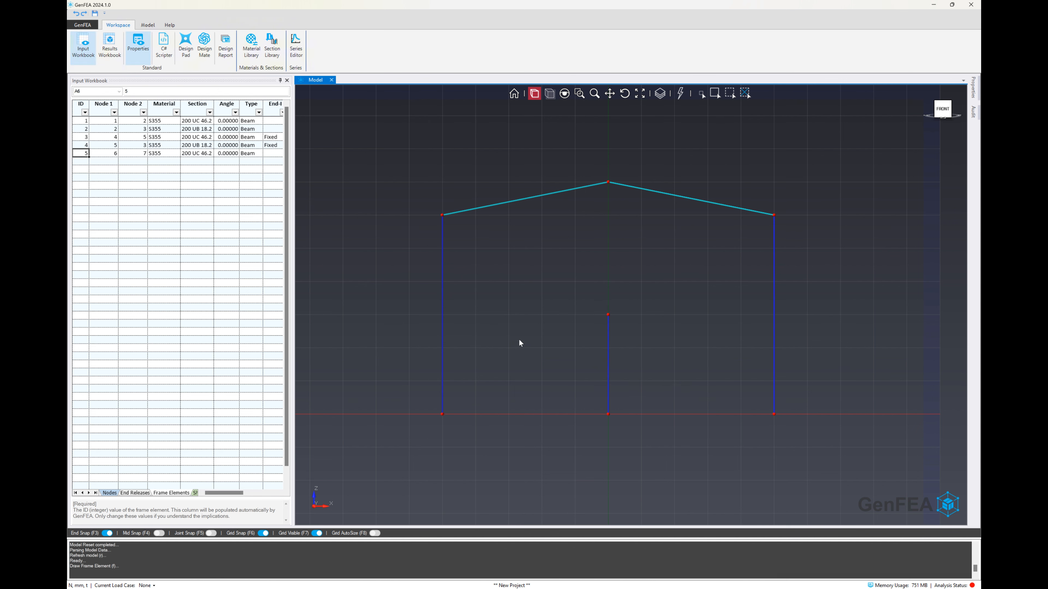
- Draw a horizontal beam in the Rafters group with section 200 UB 18.2 between the outer columns, passing over the central column's top
right_click(519, 297)
click(532, 300)
click(111, 44)
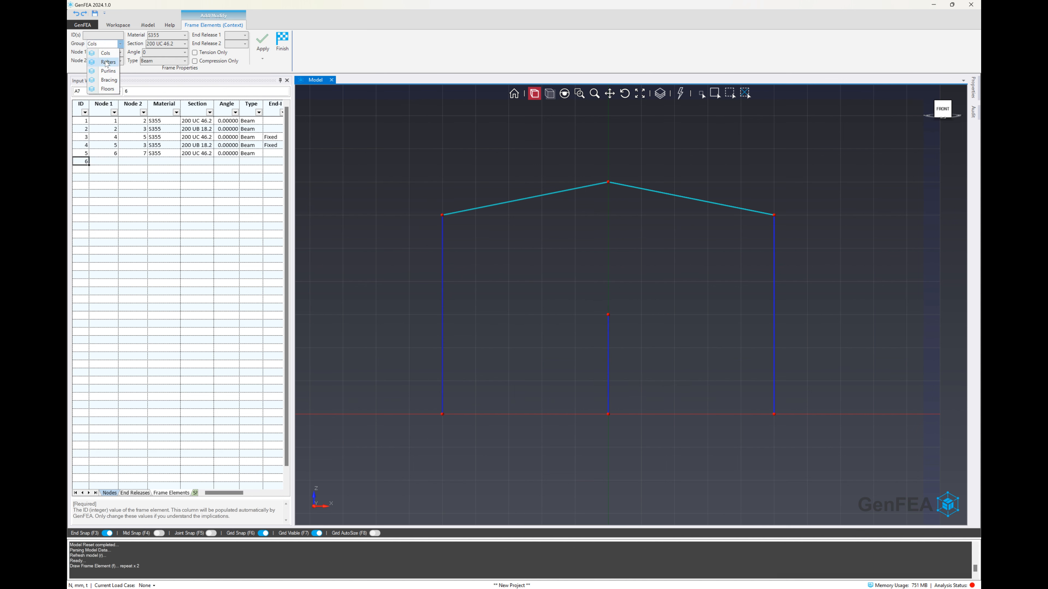
click(107, 63)
click(164, 44)
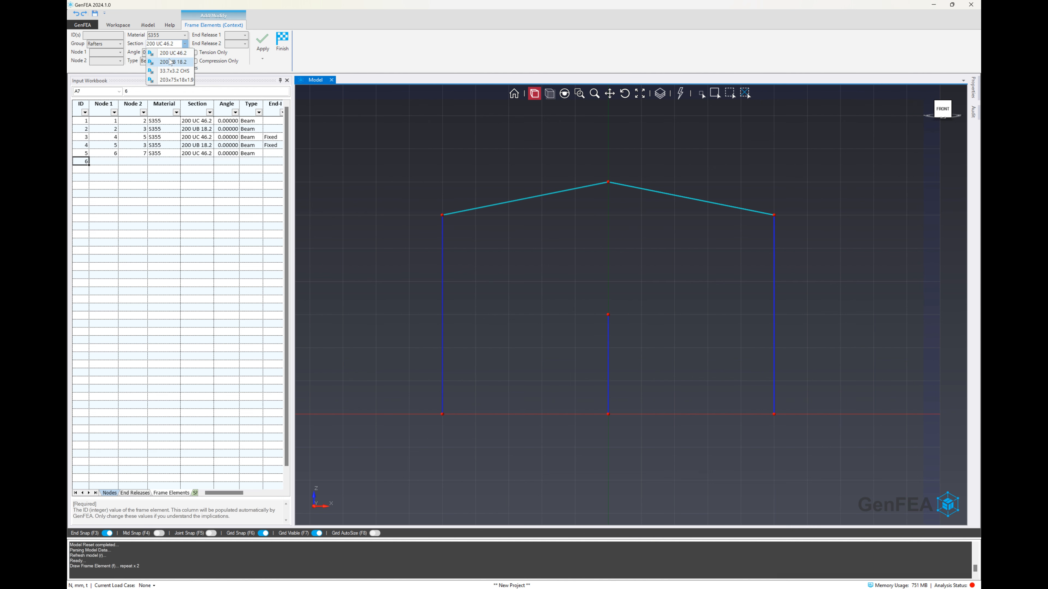
click(169, 63)
click(444, 315)
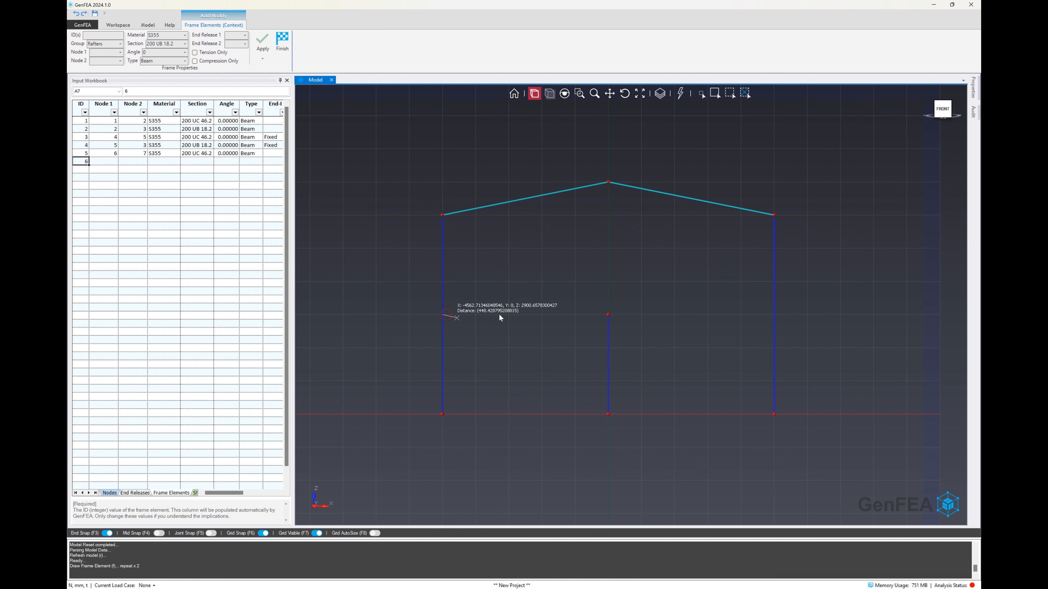
click(771, 315)
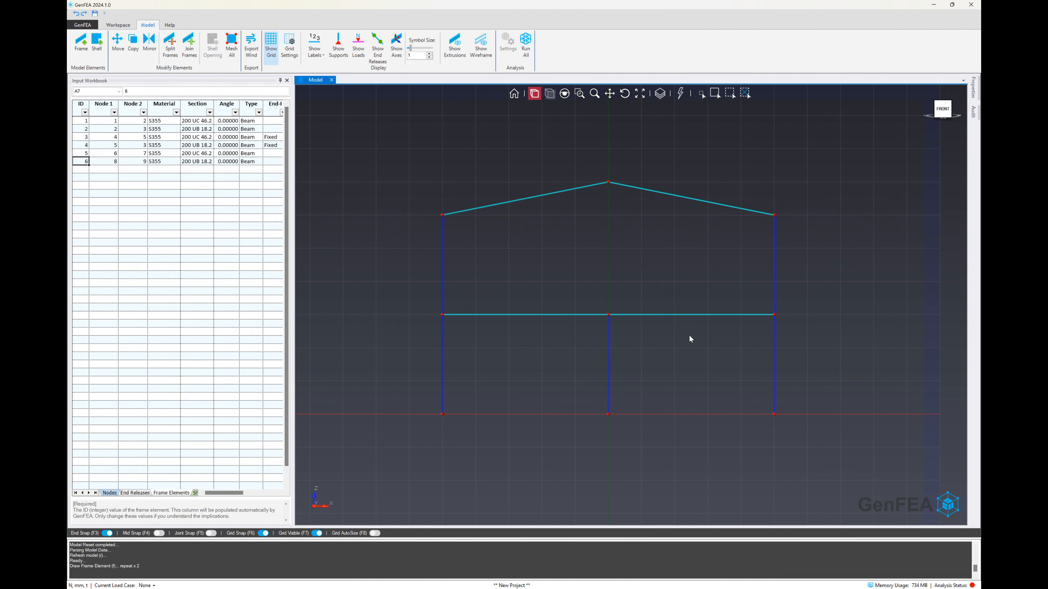
- Reset the working grid to its default horizontal plane and finish the grid settings
click(291, 56)
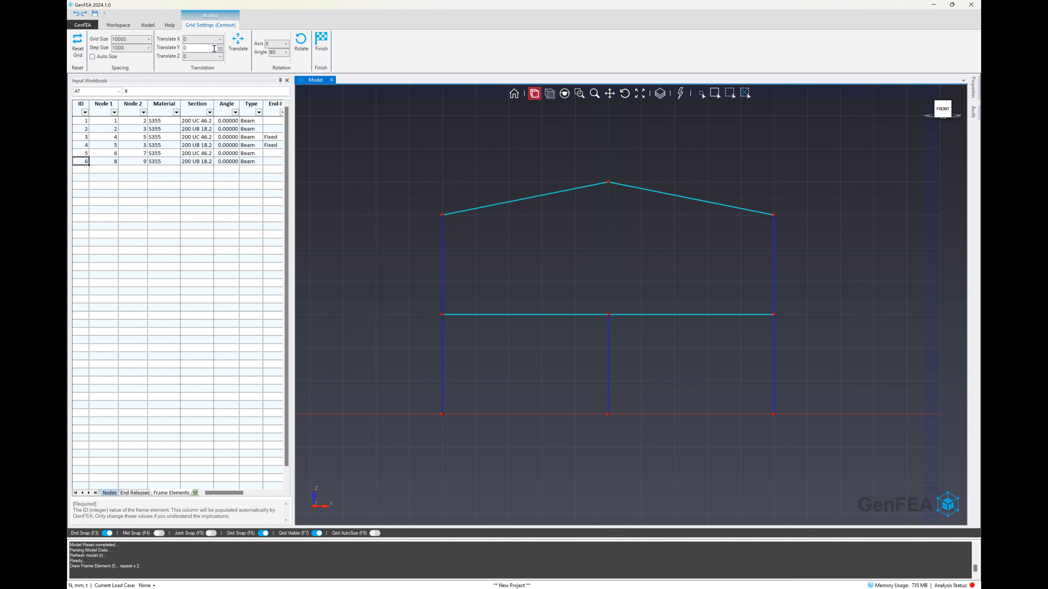
click(76, 49)
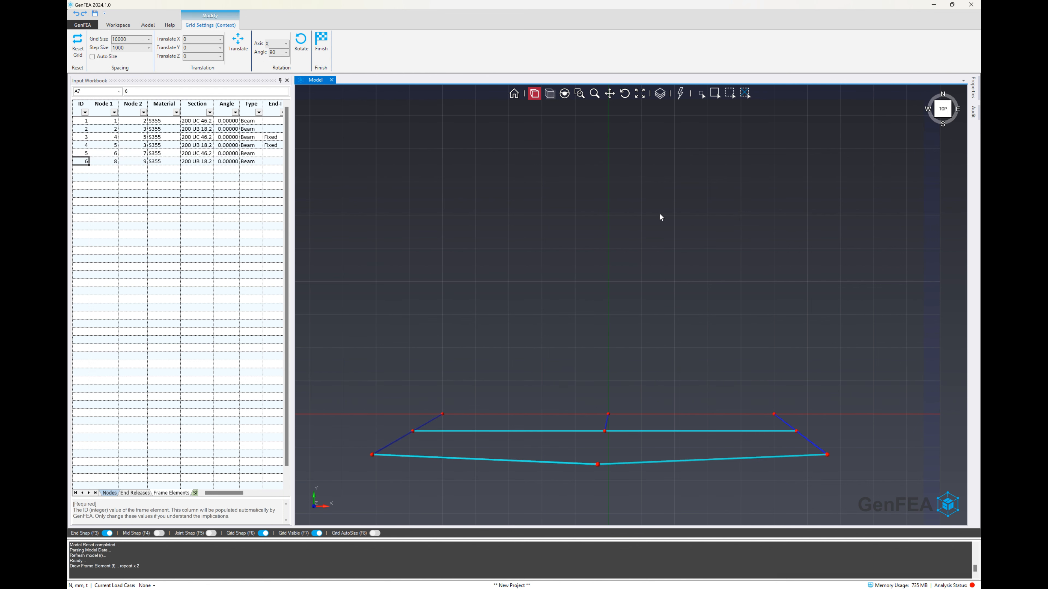
click(321, 41)
middle_drag(578, 365, 633, 347)
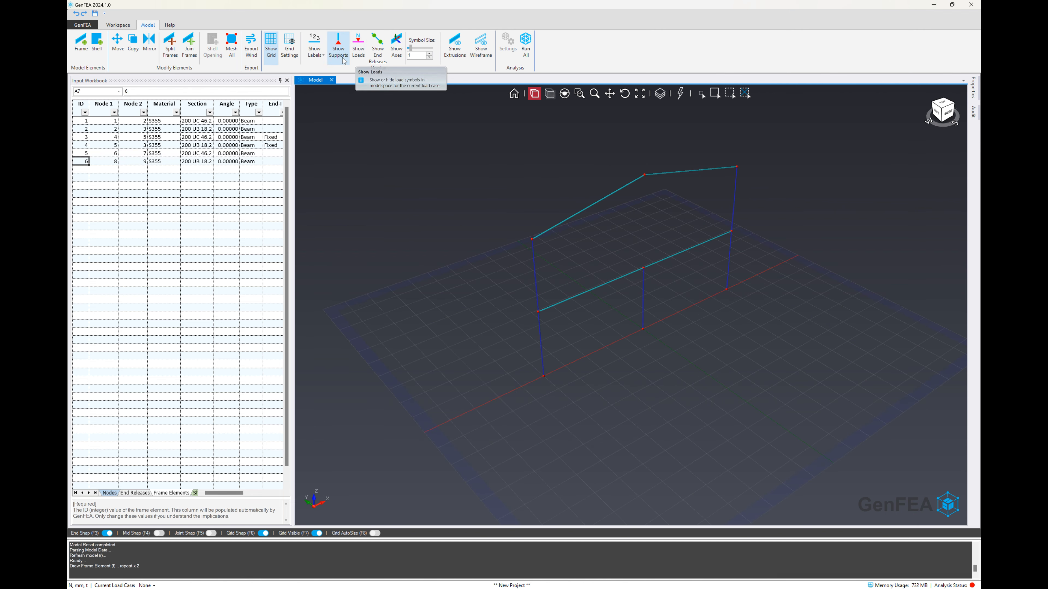
- Show the frame labels and examine whether an outer column is a single element through its beam junction
click(316, 62)
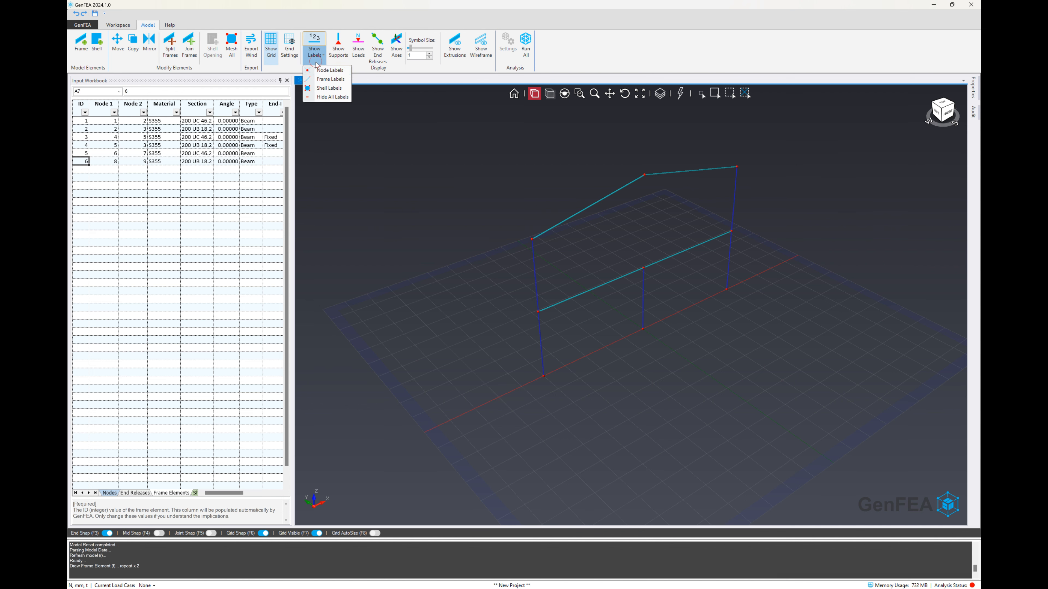
click(330, 79)
scroll(656, 277, up, 3)
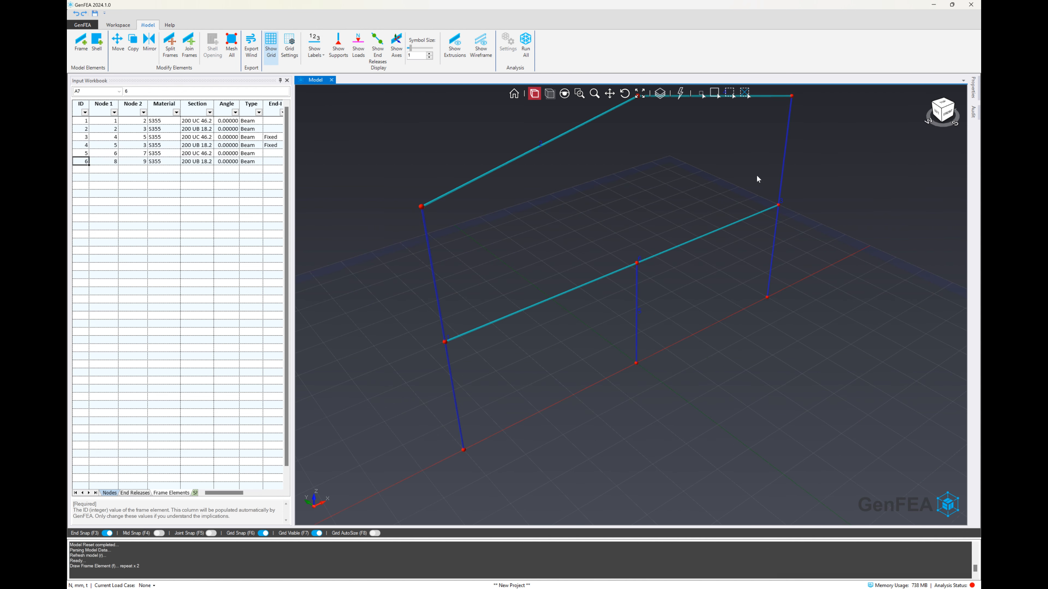
click(700, 93)
key(Escape)
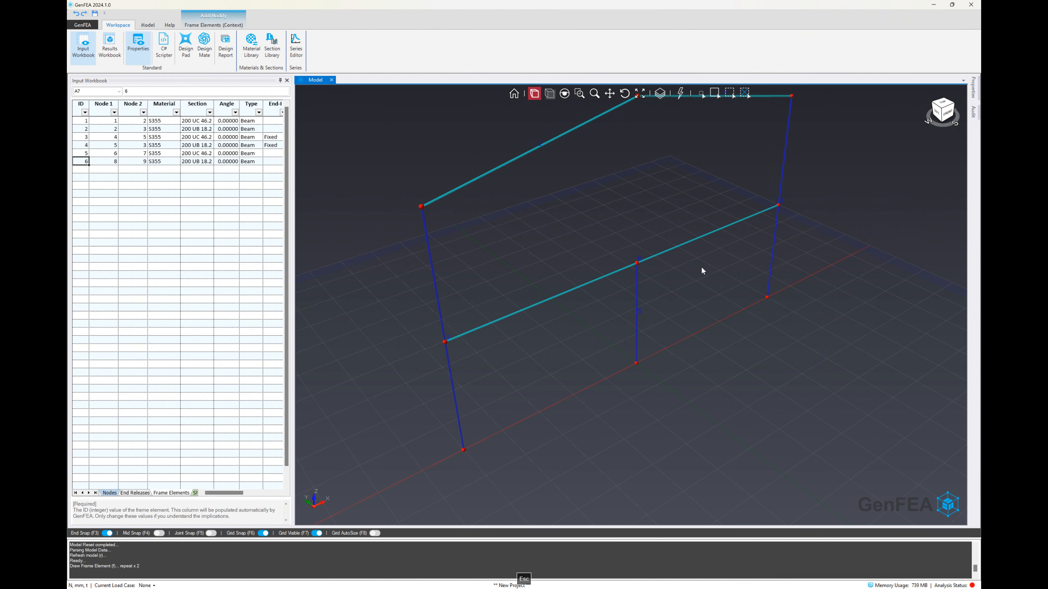
scroll(701, 291, down, 3)
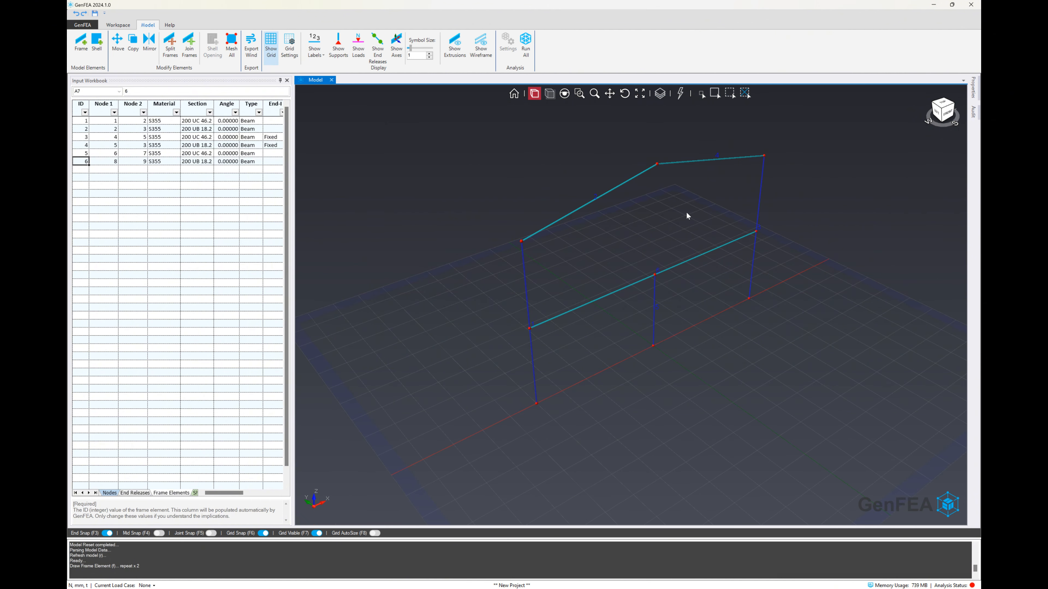
click(701, 98)
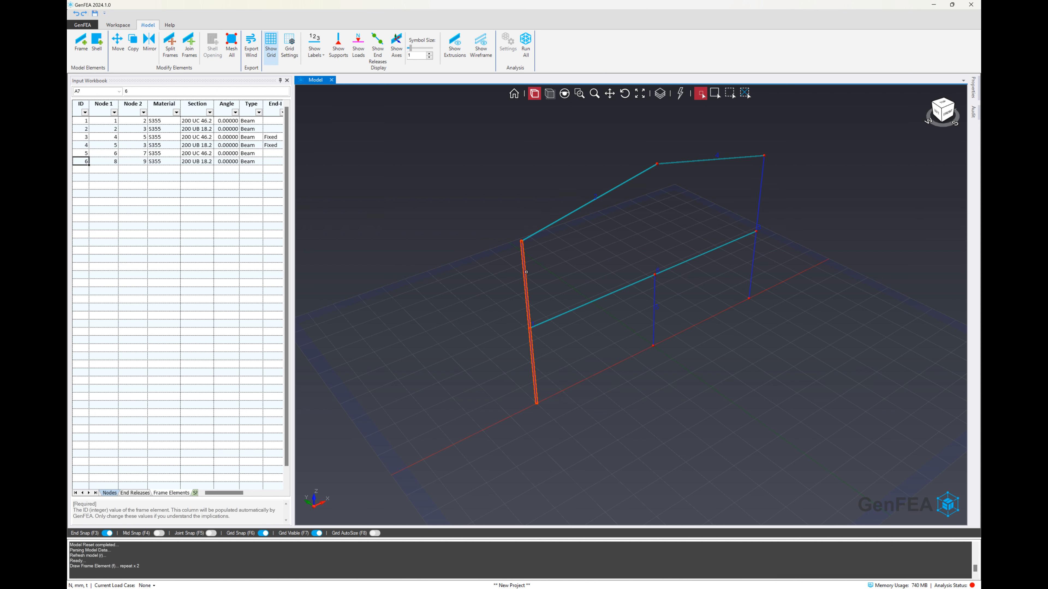
key(Escape)
- Discretize the model's elements where members meet
right_click(604, 234)
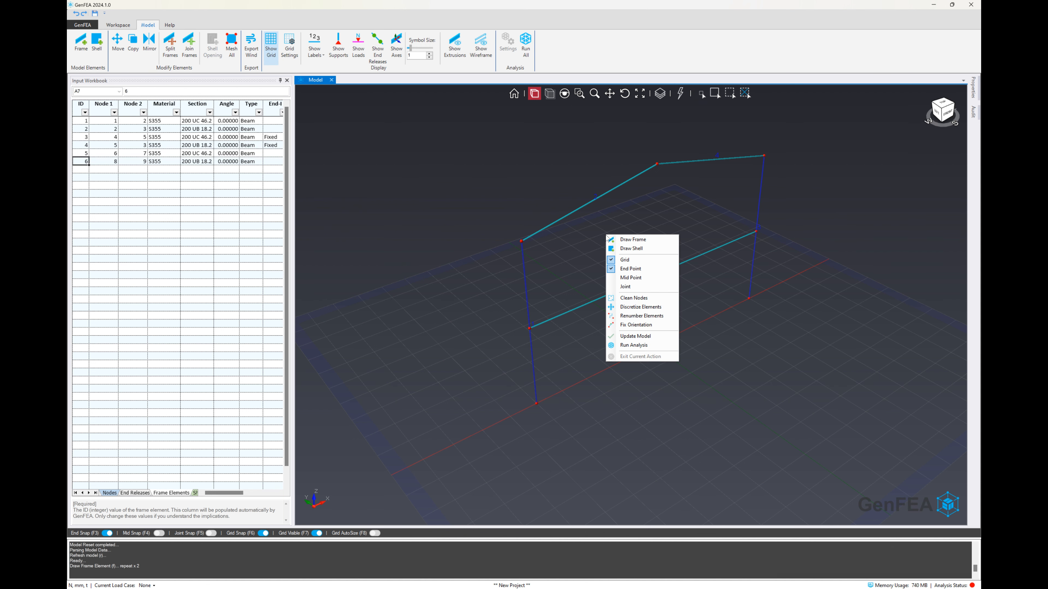
click(640, 307)
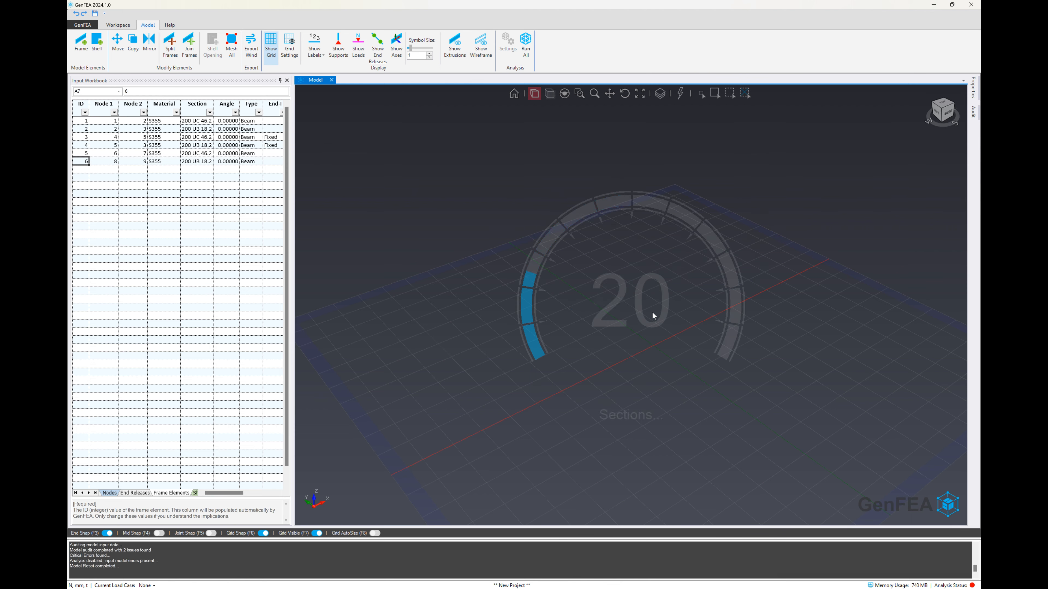
- Show the frame labels to examine the discretized beam elements, and hide all labels again
click(320, 62)
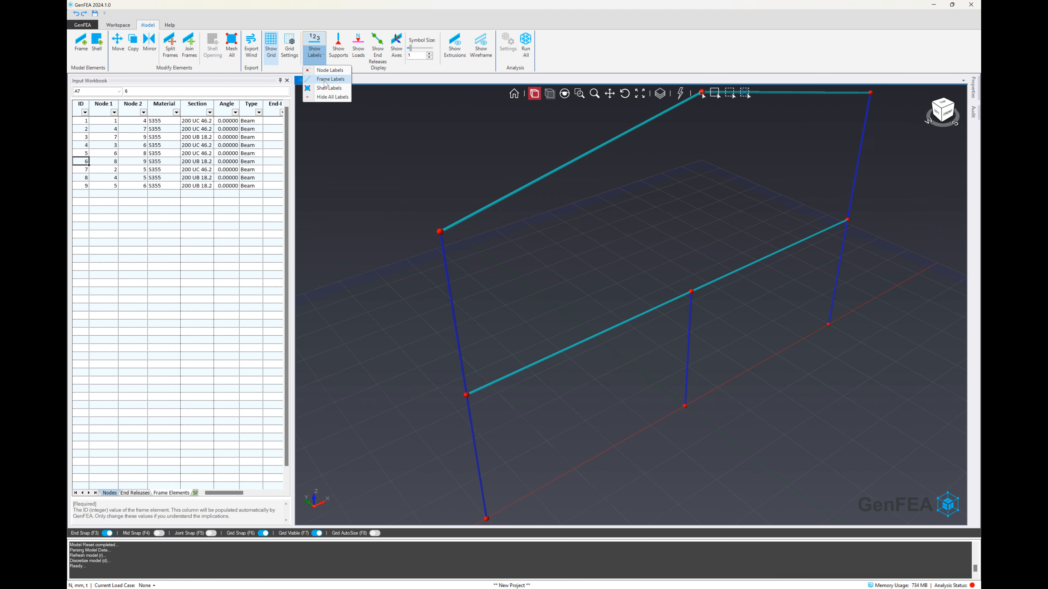
click(325, 80)
middle_drag(614, 299, 595, 267)
scroll(596, 267, down, 2)
click(701, 95)
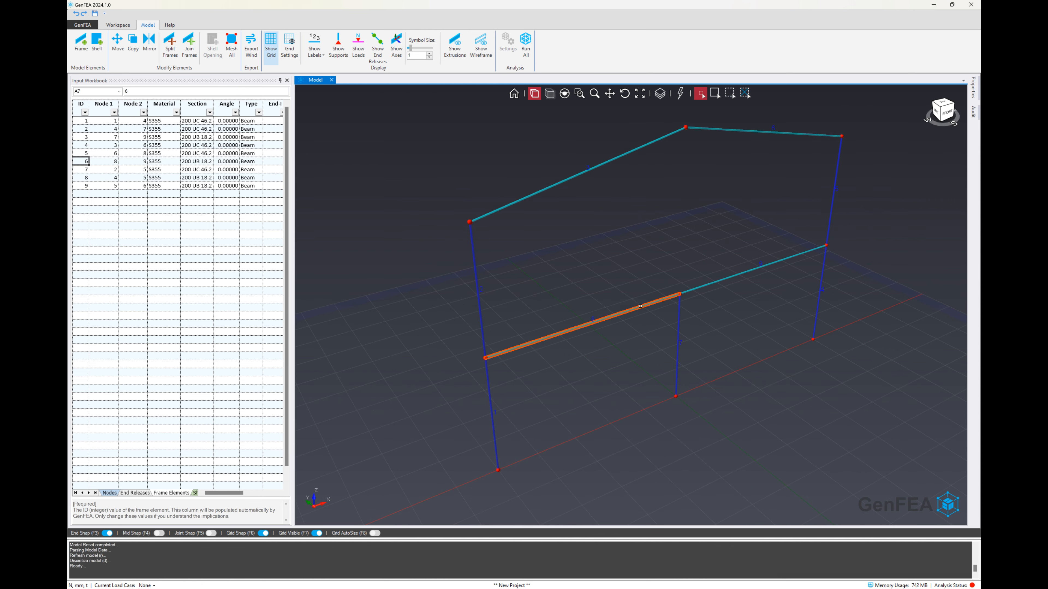
key(Escape)
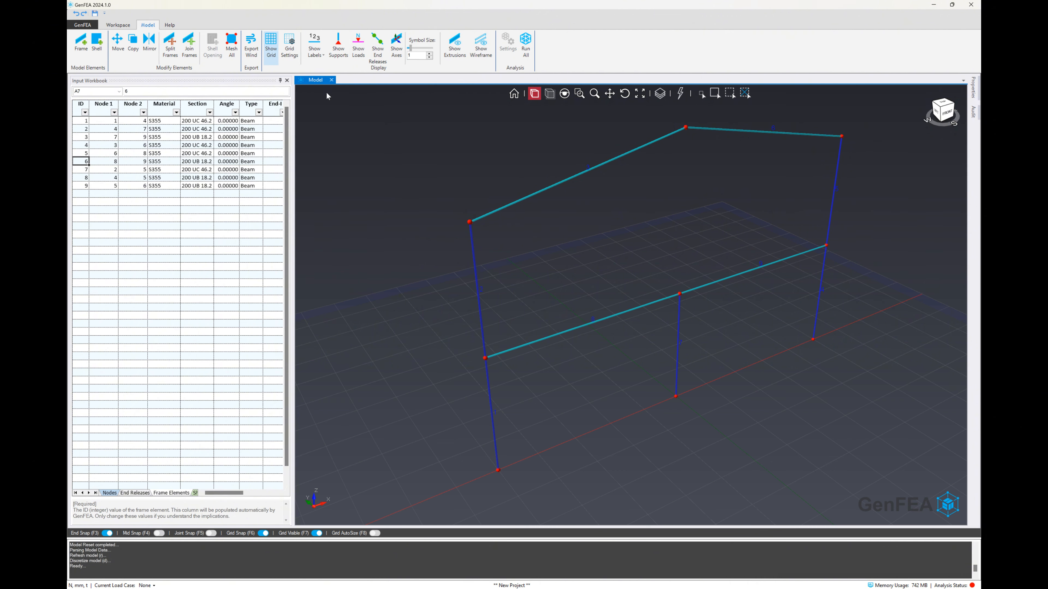
click(315, 49)
click(332, 97)
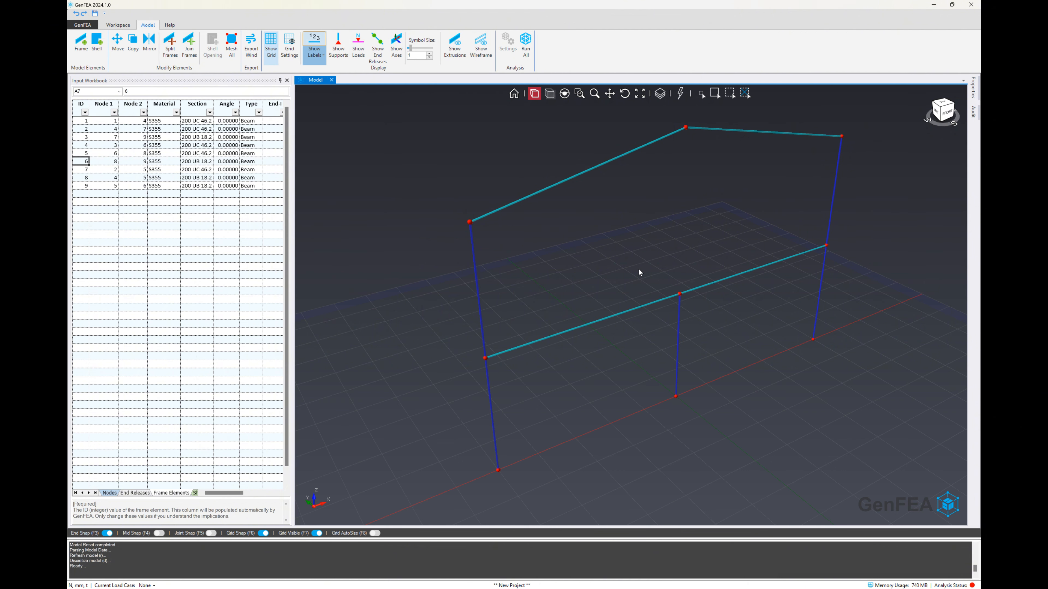
- Select both sloping rafters and split them at 50% of their length
scroll(615, 330, down, 3)
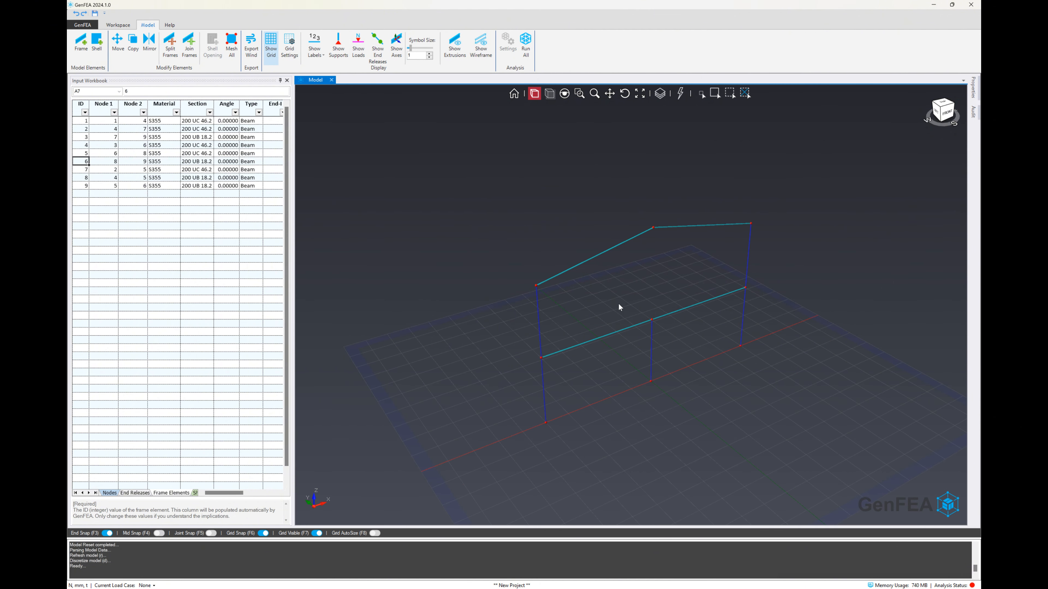
scroll(619, 304, up, 3)
click(700, 93)
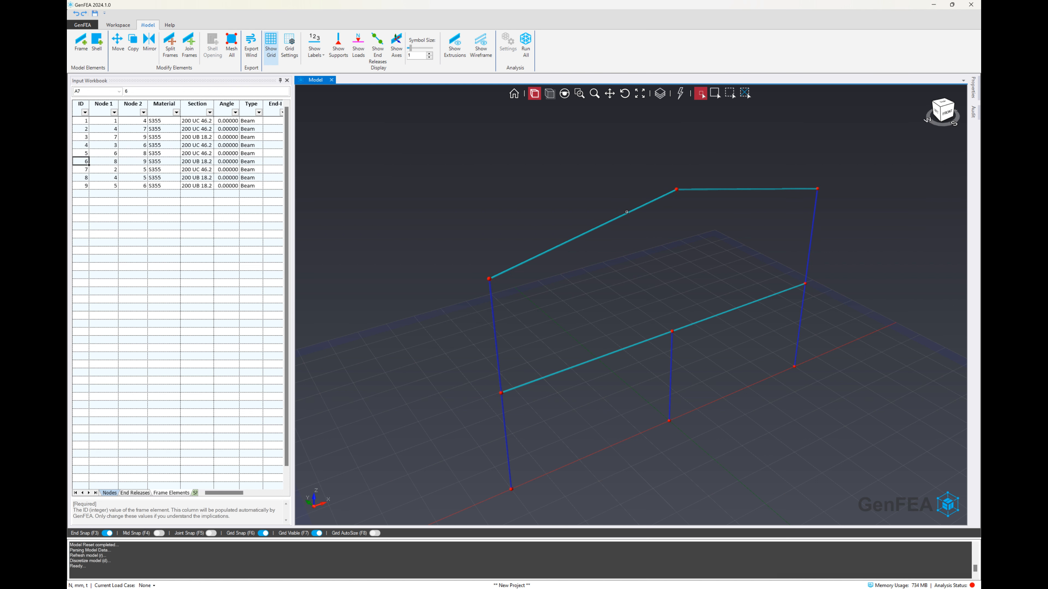
click(701, 205)
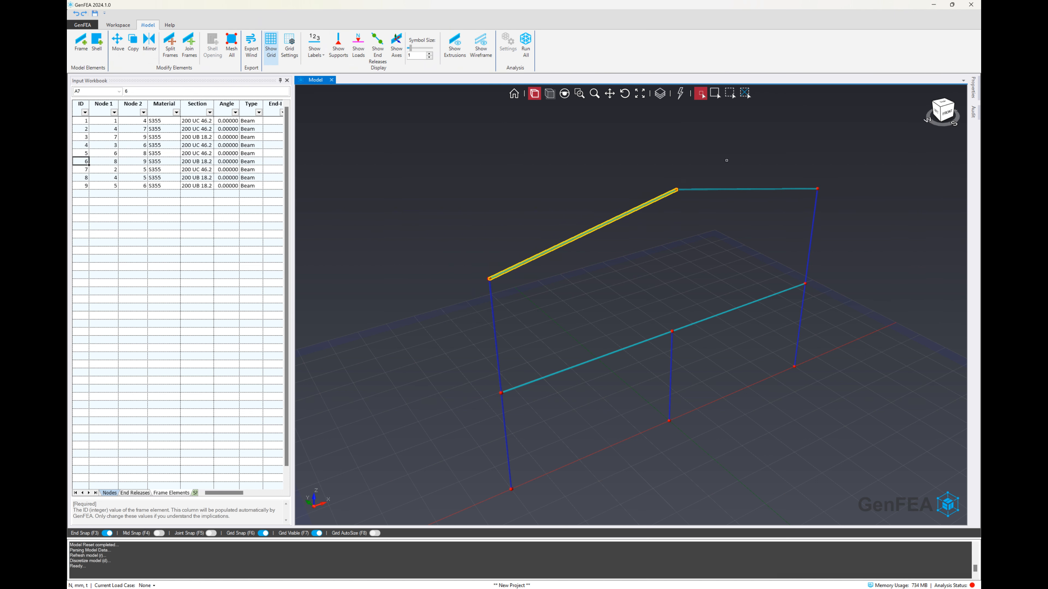
click(729, 189)
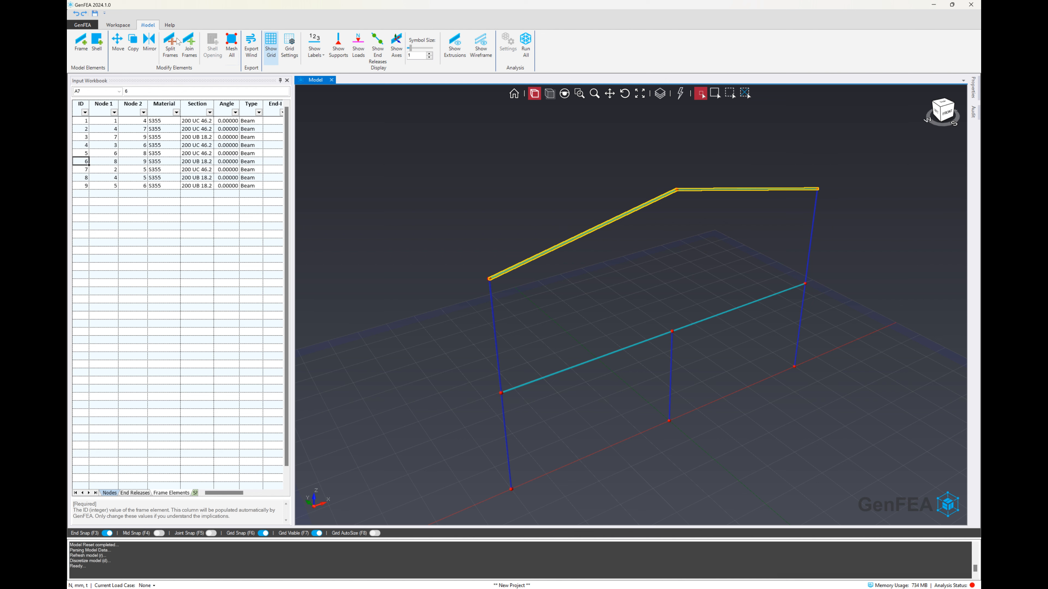
click(167, 58)
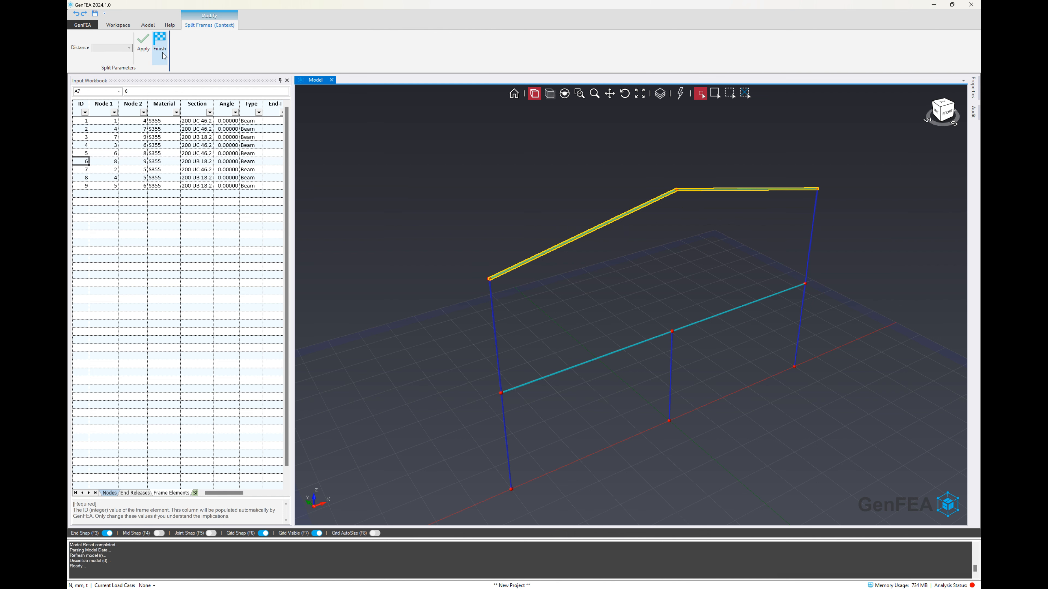
click(113, 48)
click(111, 57)
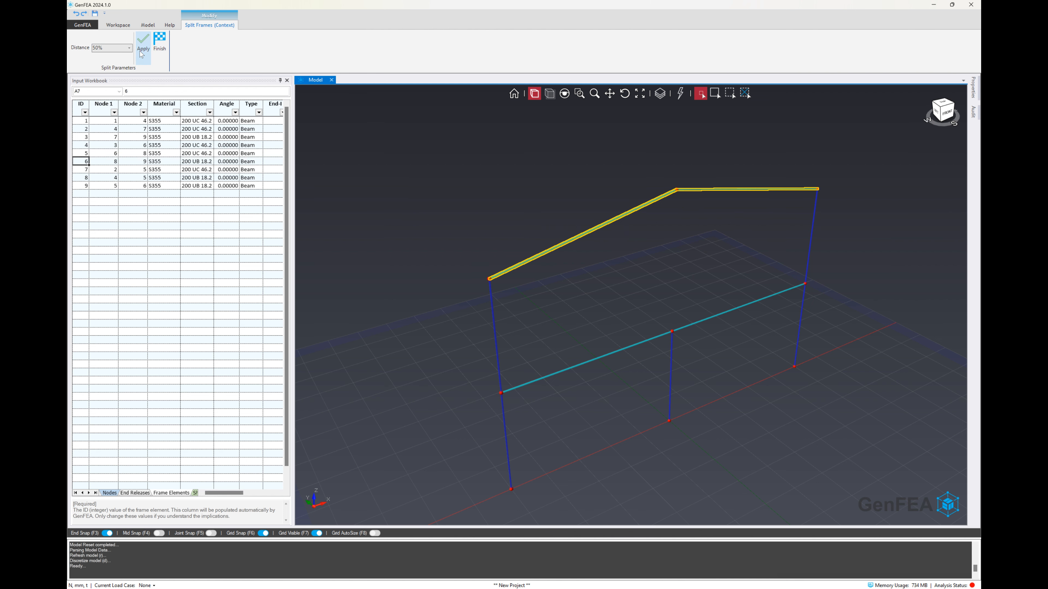
click(143, 42)
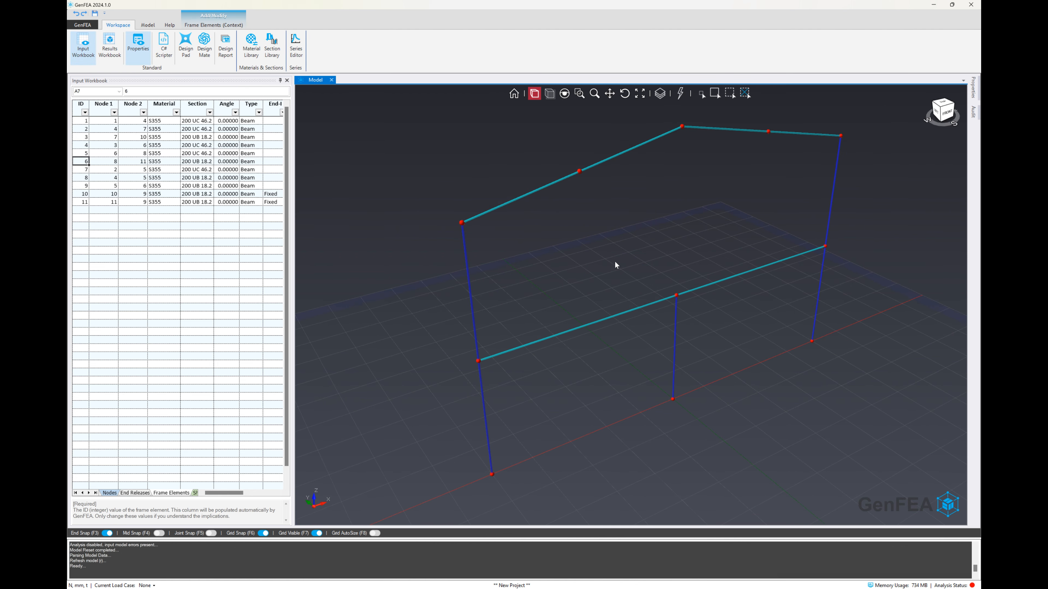
- Select the four rafter segments and split each at 50% of its length
click(700, 93)
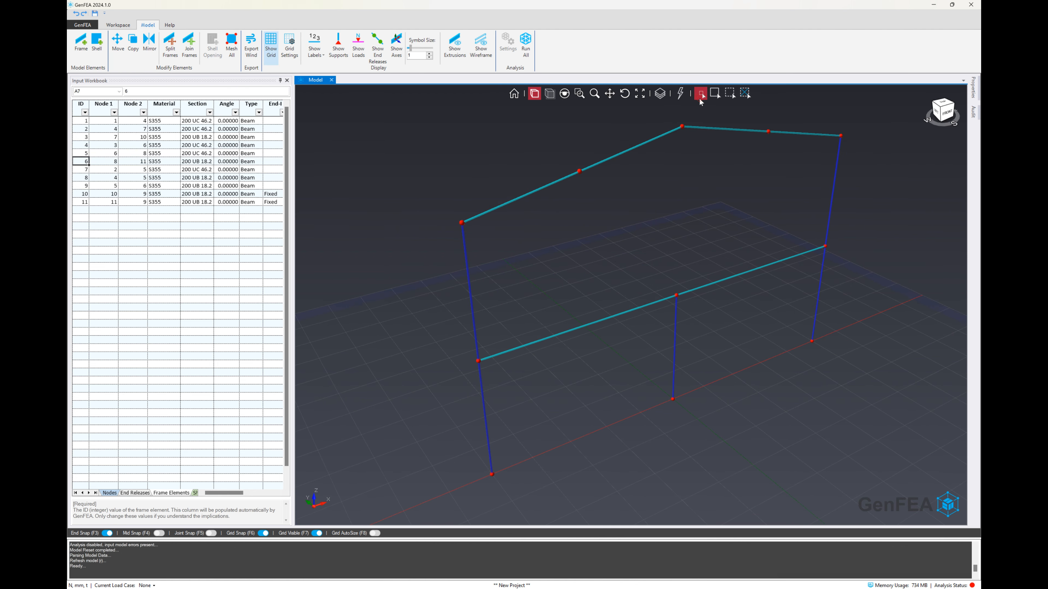
click(543, 186)
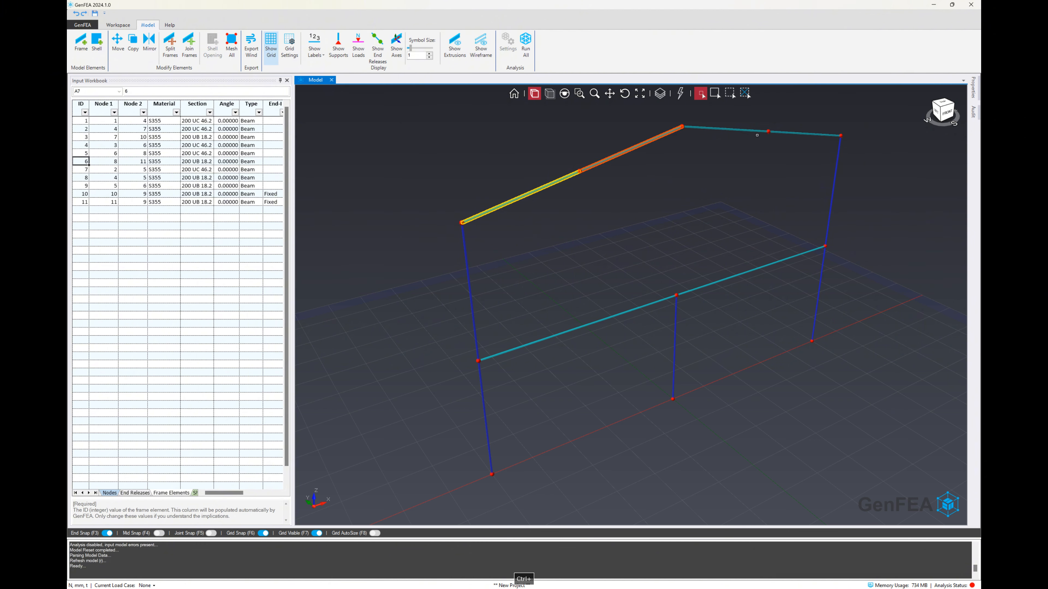
ctrl+click(631, 148)
ctrl+click(800, 135)
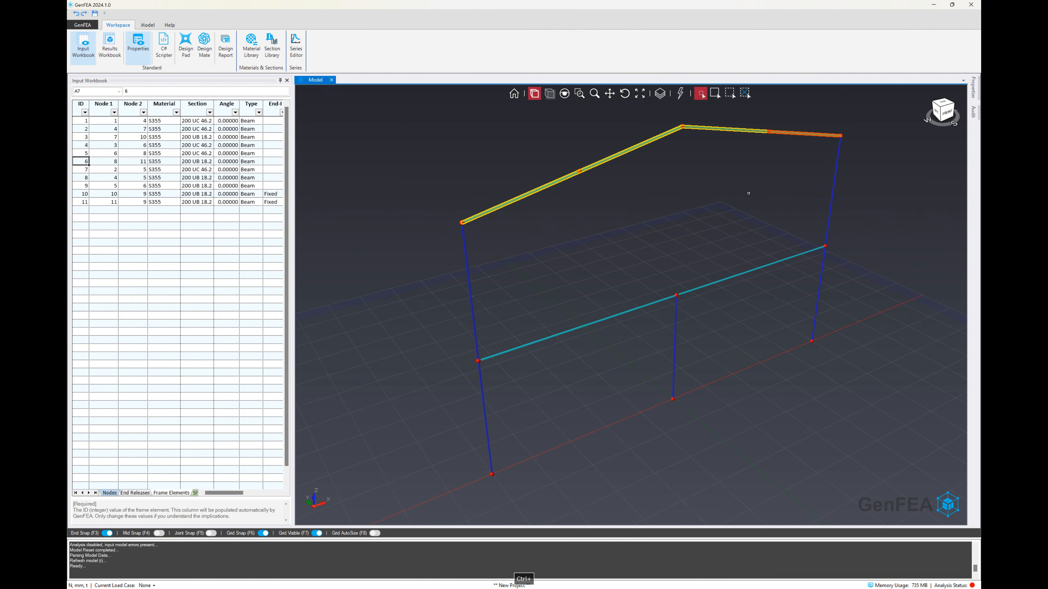
click(164, 55)
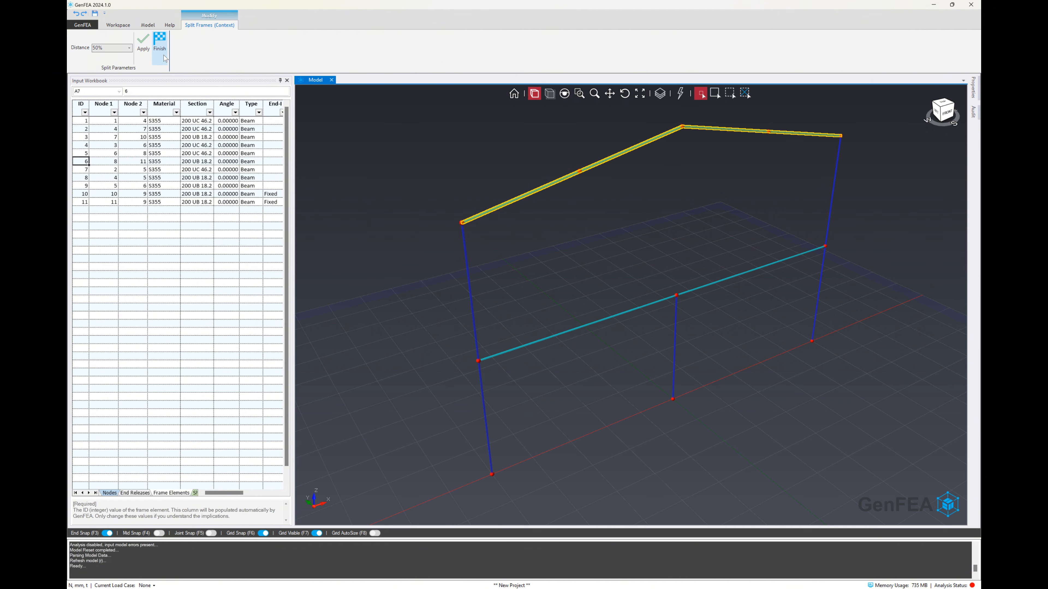
click(144, 53)
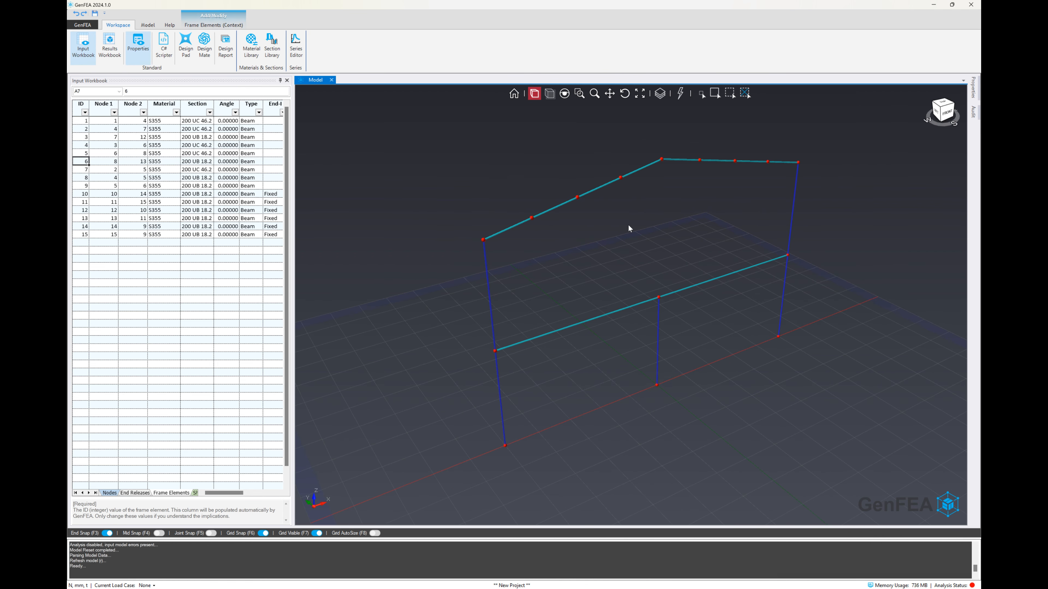
key(Escape)
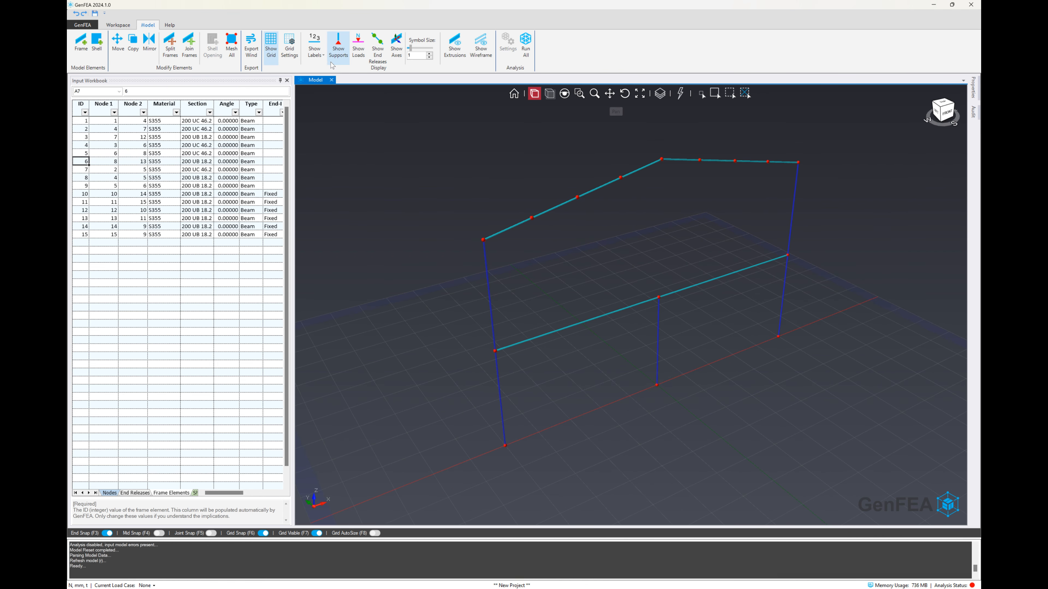
- Show the frame labels and the node labels on the model
click(315, 49)
click(323, 79)
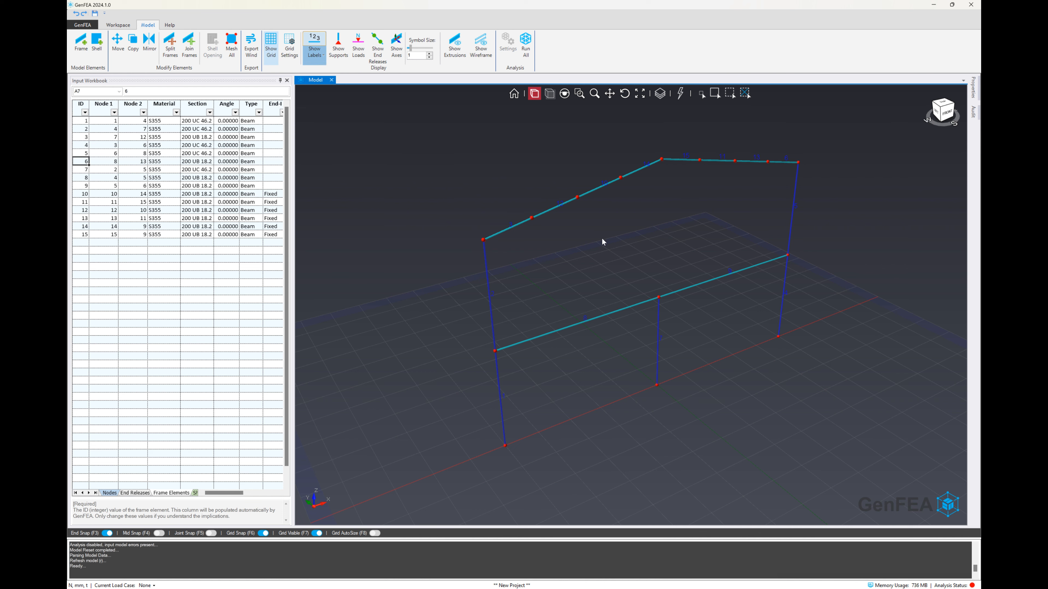
scroll(627, 163, up, 3)
click(315, 48)
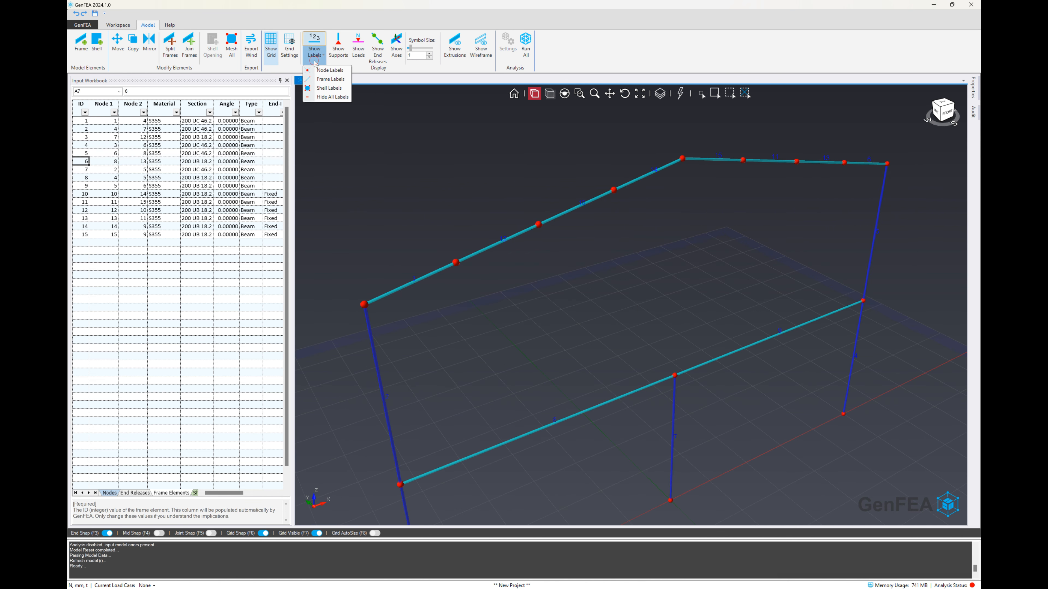
click(322, 71)
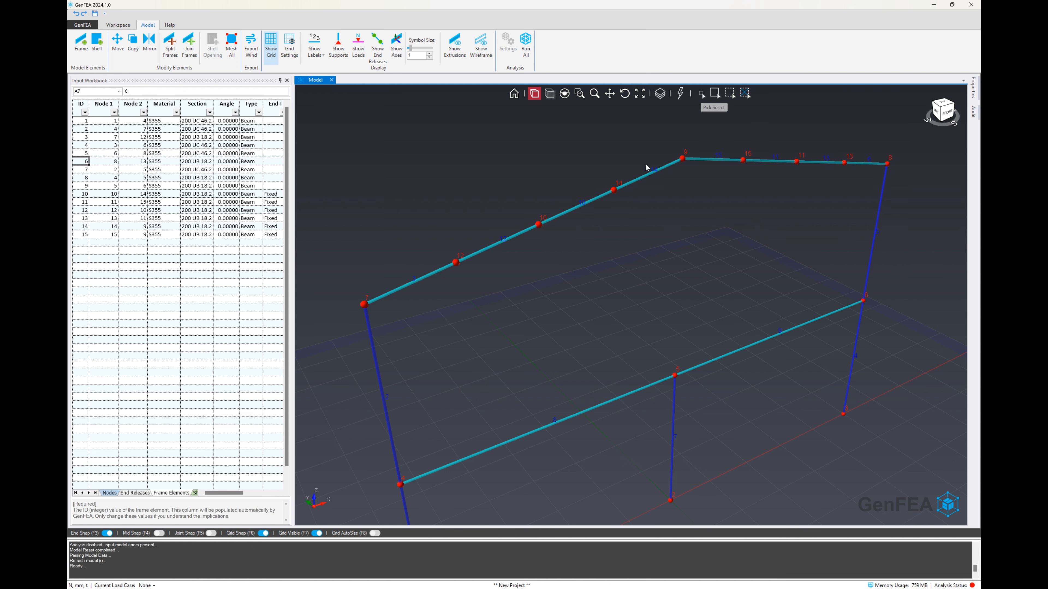
- Select the rafter segment between nodes 14 and 9, check its properties, and split it at 80% of its length
click(702, 94)
click(645, 178)
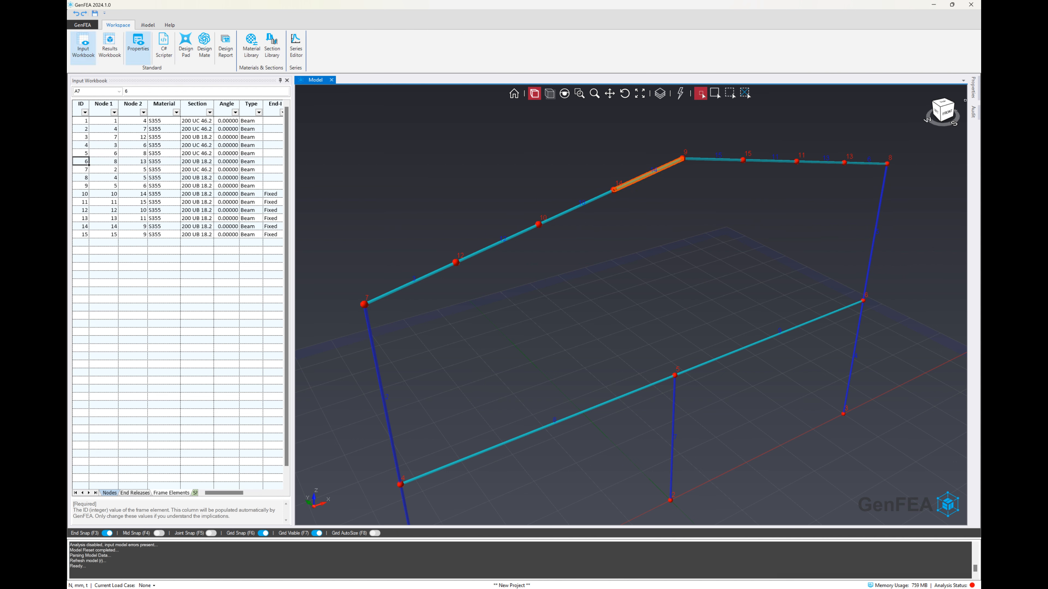
click(974, 95)
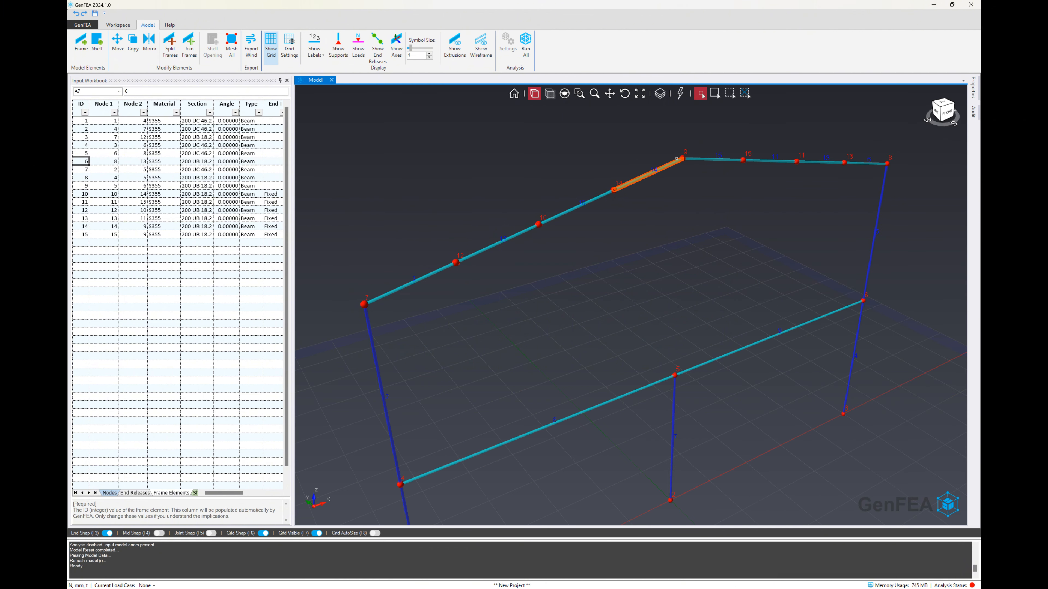
click(170, 48)
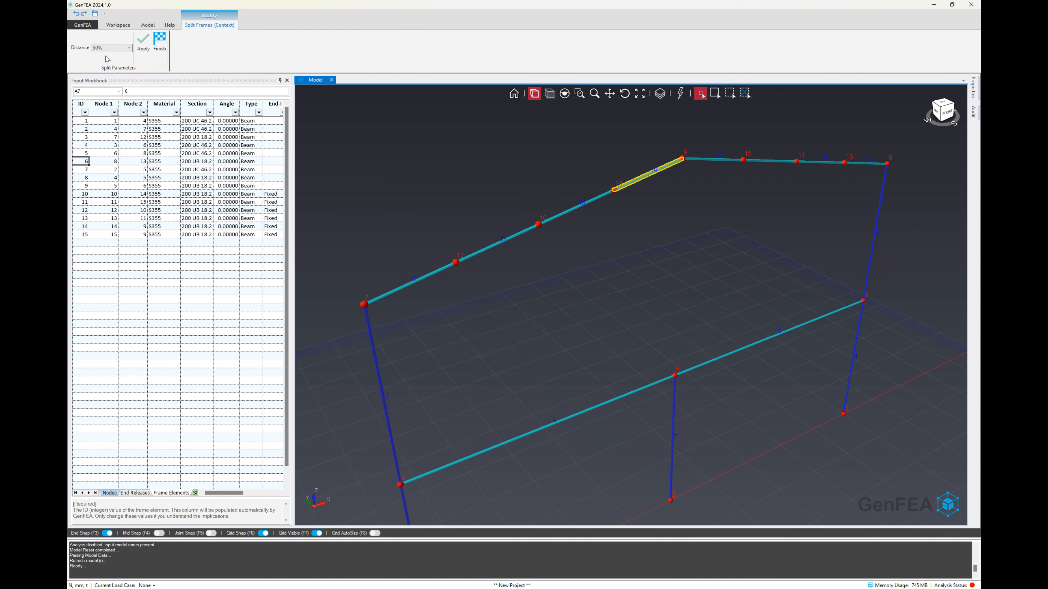
text(80)
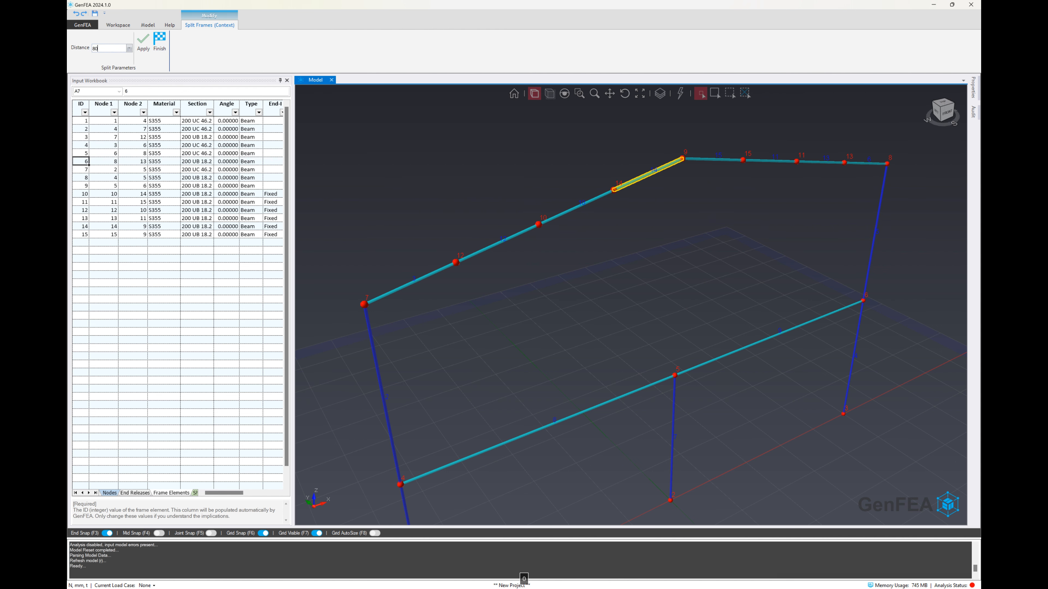
click(148, 52)
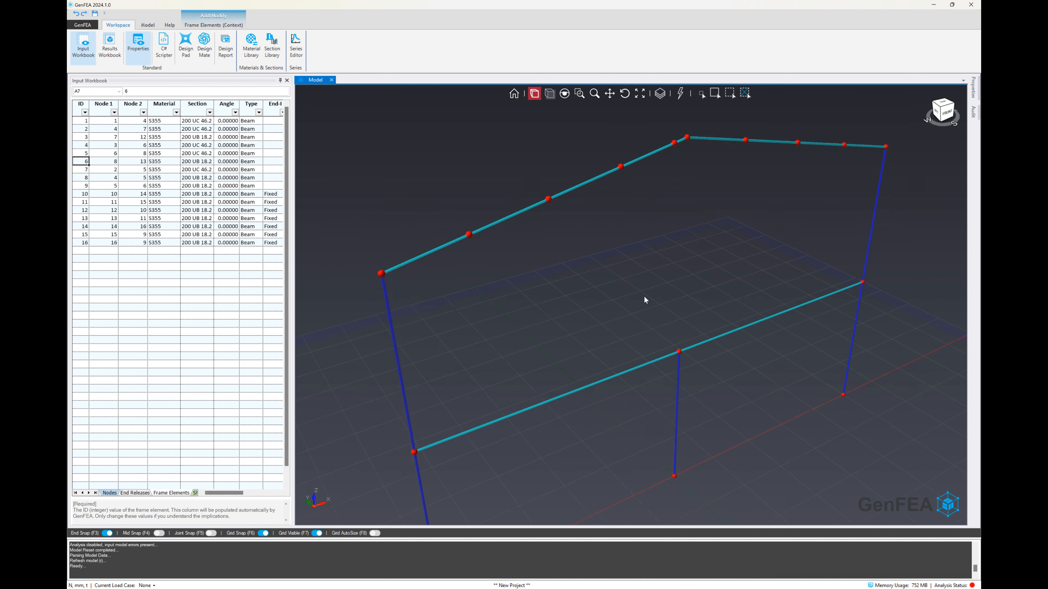
- Show the node labels again on the split rafters
click(148, 25)
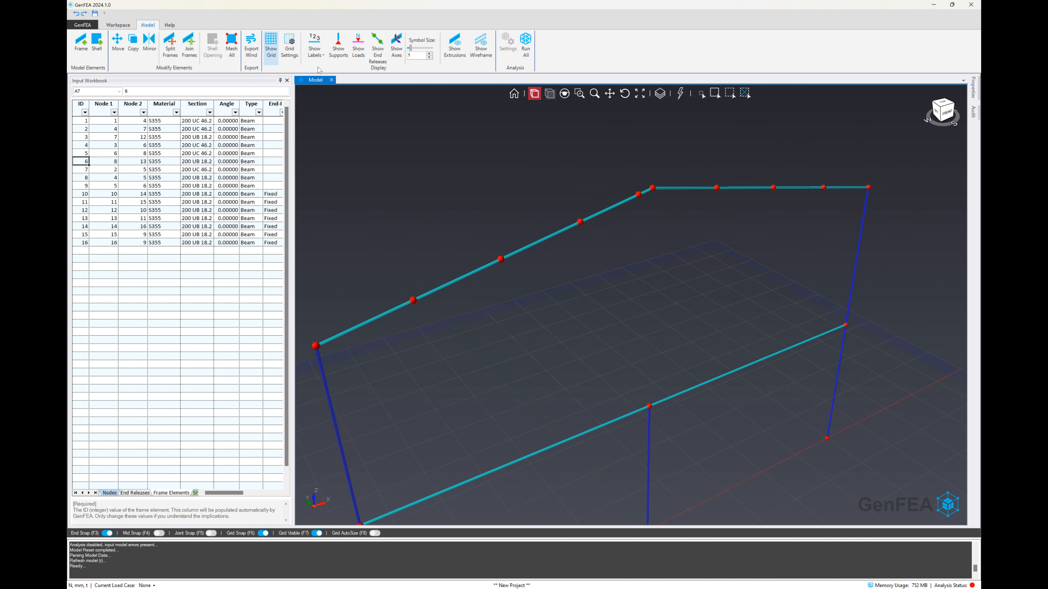
click(314, 47)
click(326, 71)
- Split the rafter segment between nodes 15 and 9 at 80% of its length, after checking its properties
click(700, 94)
click(685, 188)
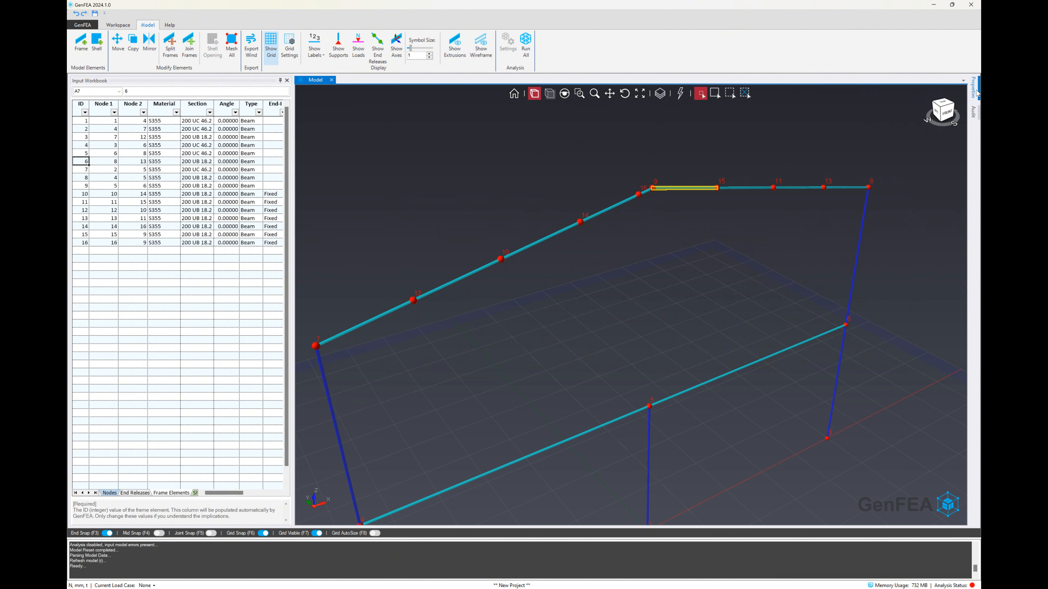
click(975, 89)
click(170, 45)
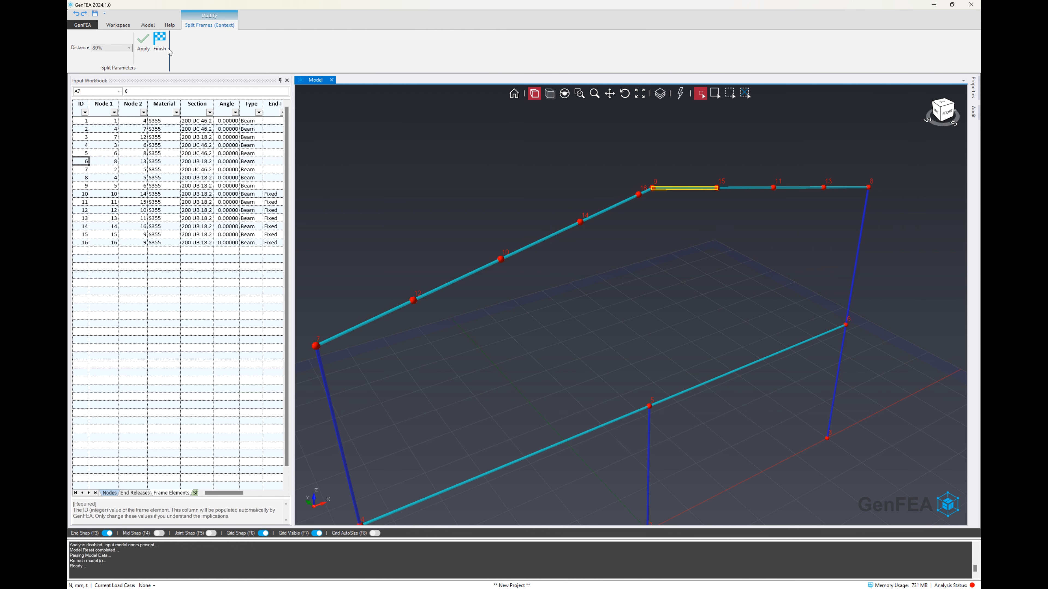
click(143, 49)
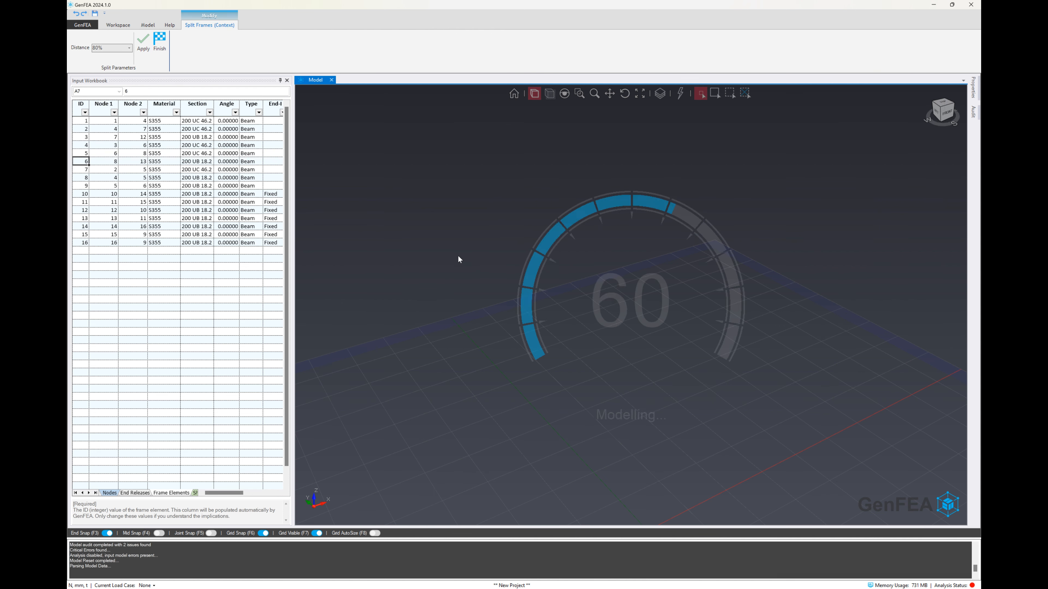
scroll(527, 299, down, 3)
key(Escape)
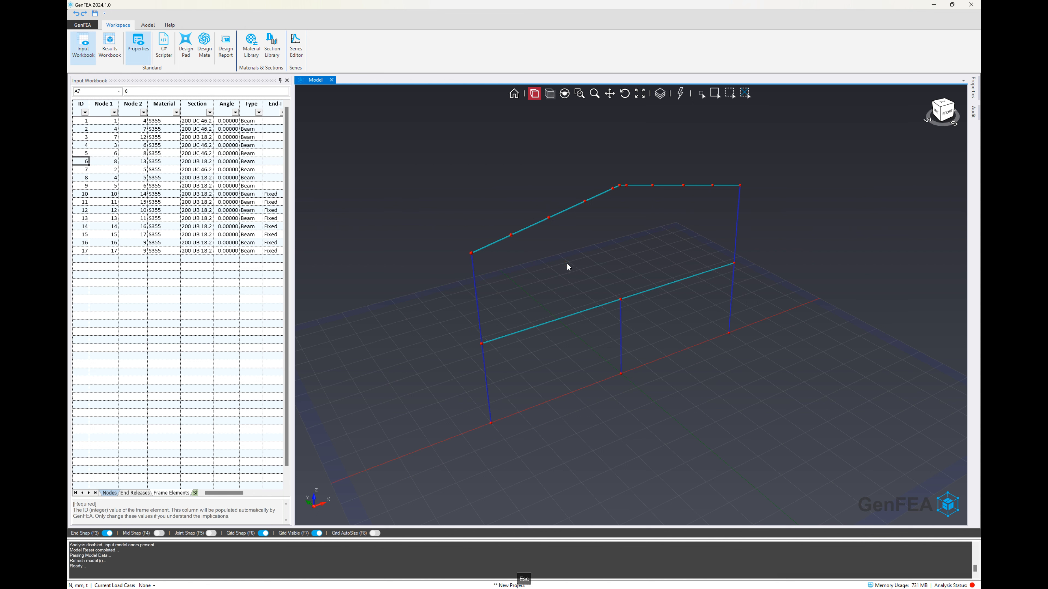
- Select the whole portal frame and start copying it from a base point near the foot of an outer column
click(567, 264)
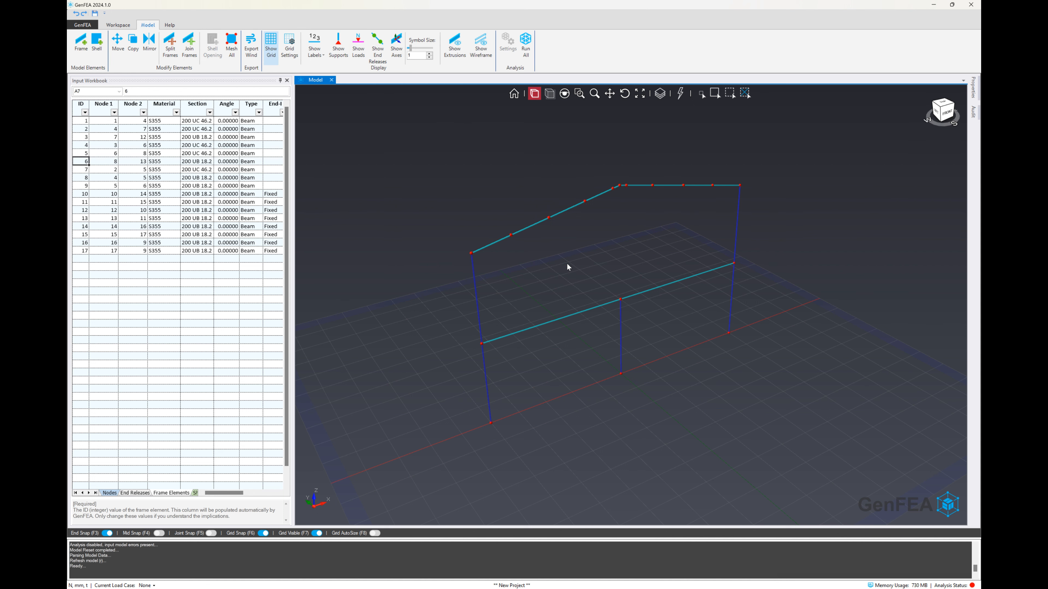
mouse_move(567, 264)
middle_down()
mouse_move(590, 267)
mouse_move(571, 267)
middle_up()
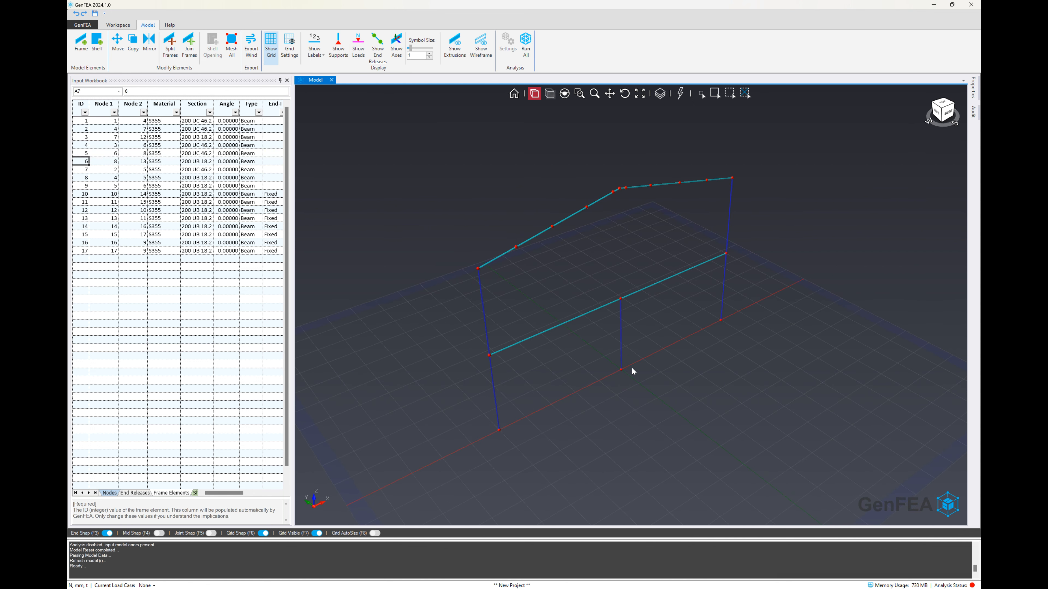
scroll(633, 372, down, 2)
click(715, 93)
drag(512, 210, 748, 464)
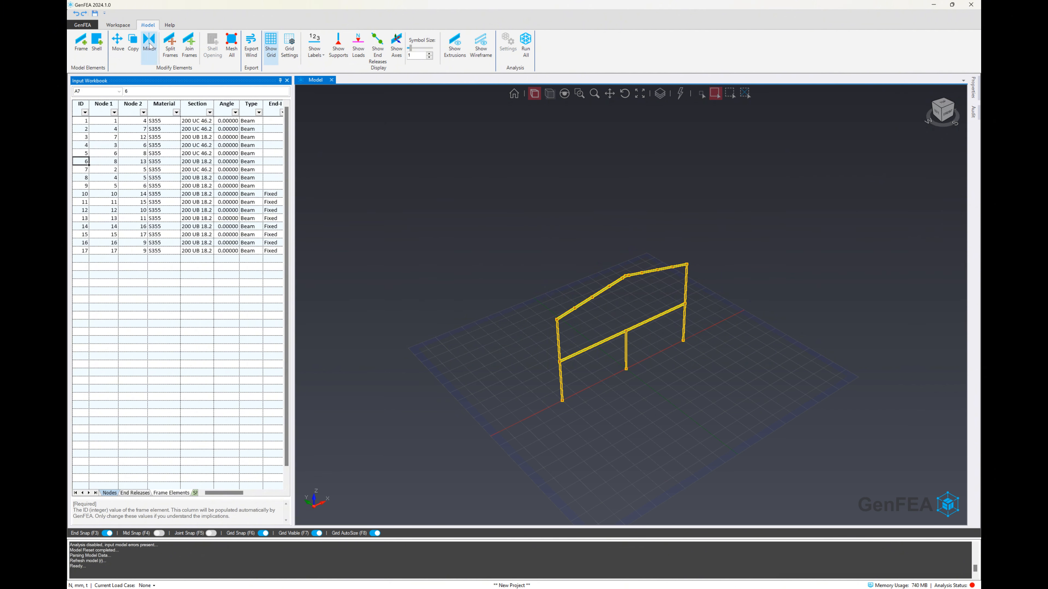
click(133, 57)
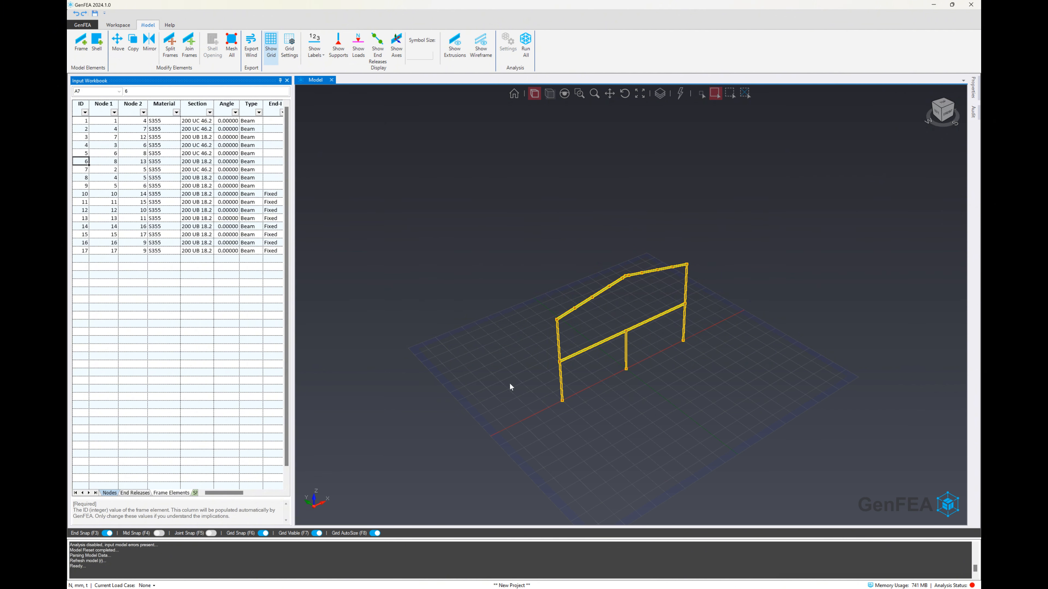
click(549, 407)
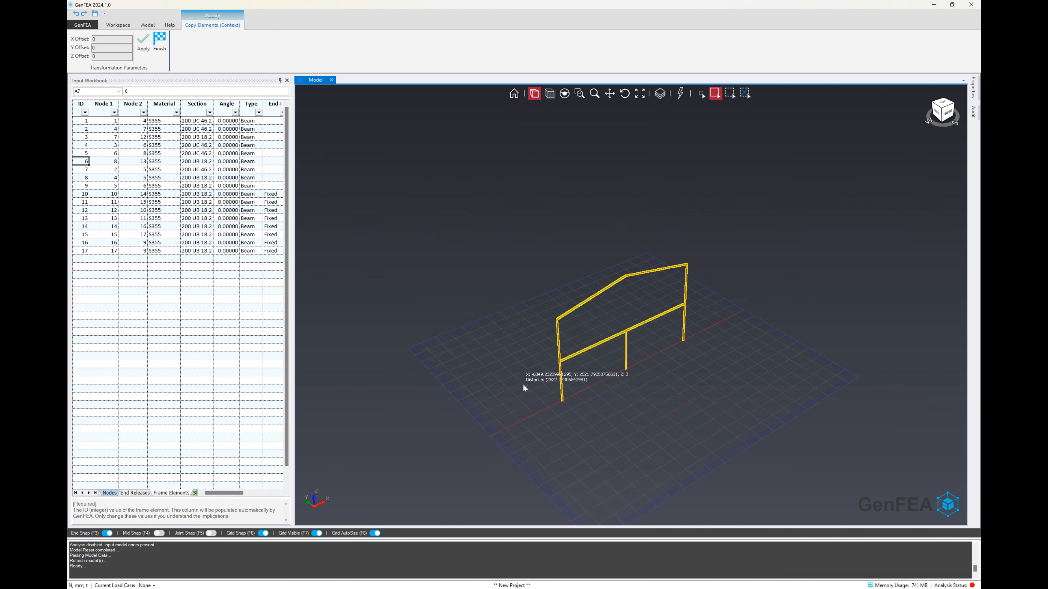
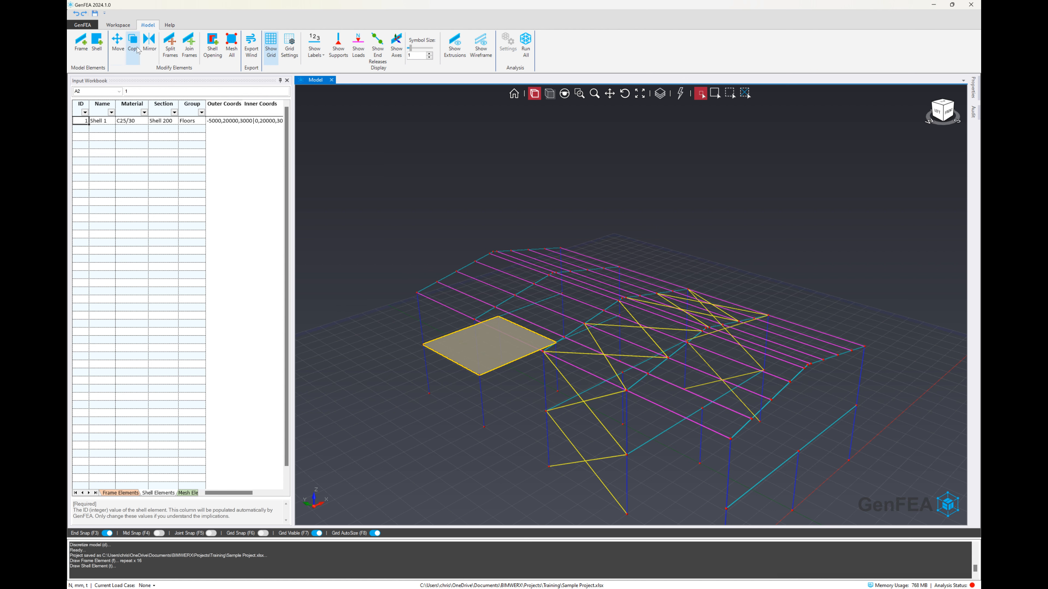
- Copy the floor shell three times along the building with a Y offset of -5000 mm, and check the shell names in the table
click(132, 43)
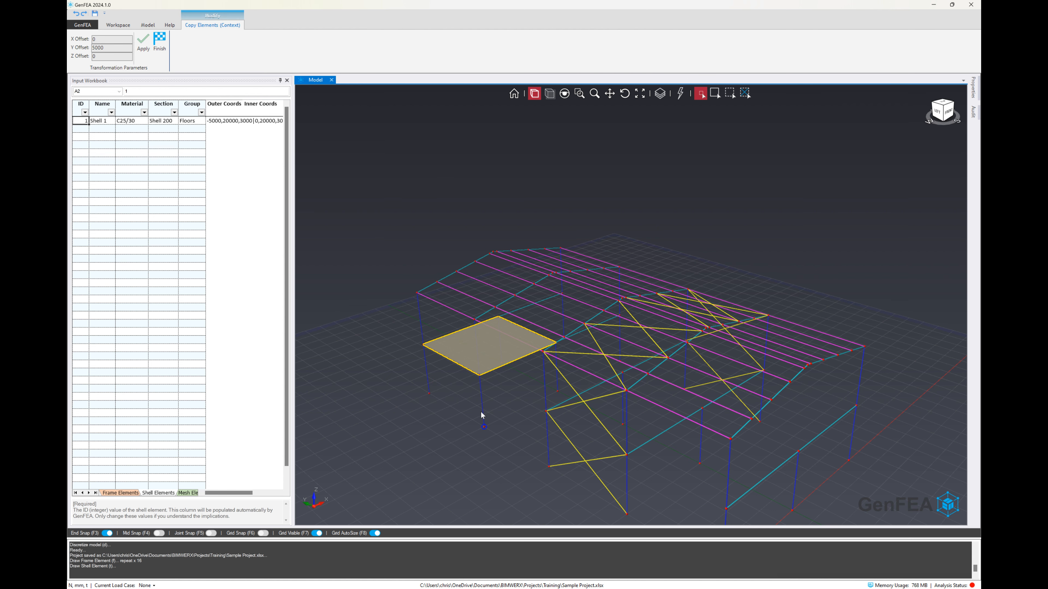
text(-)
click(141, 56)
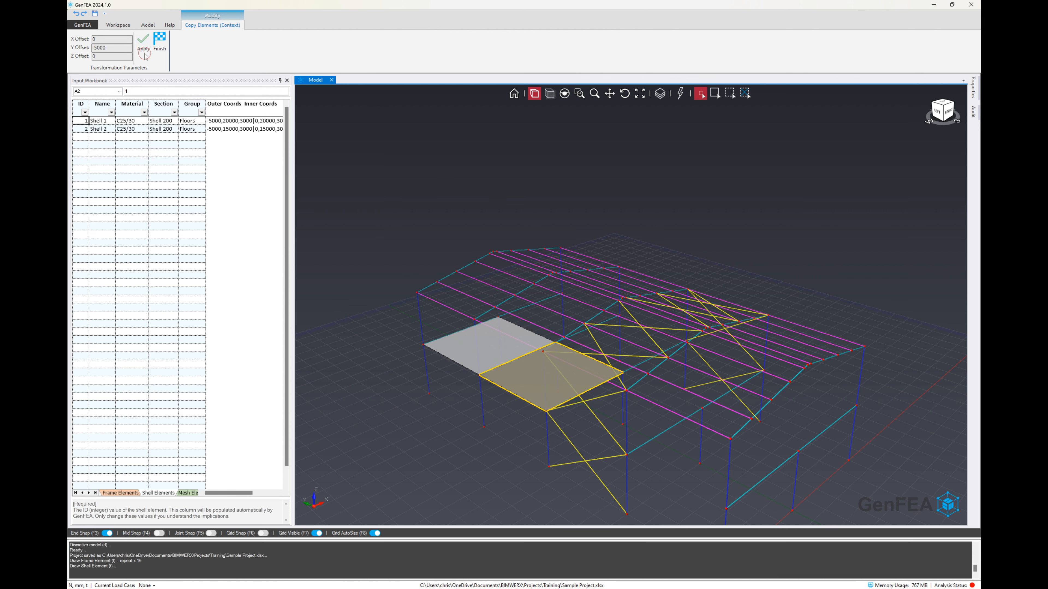
click(143, 57)
click(145, 57)
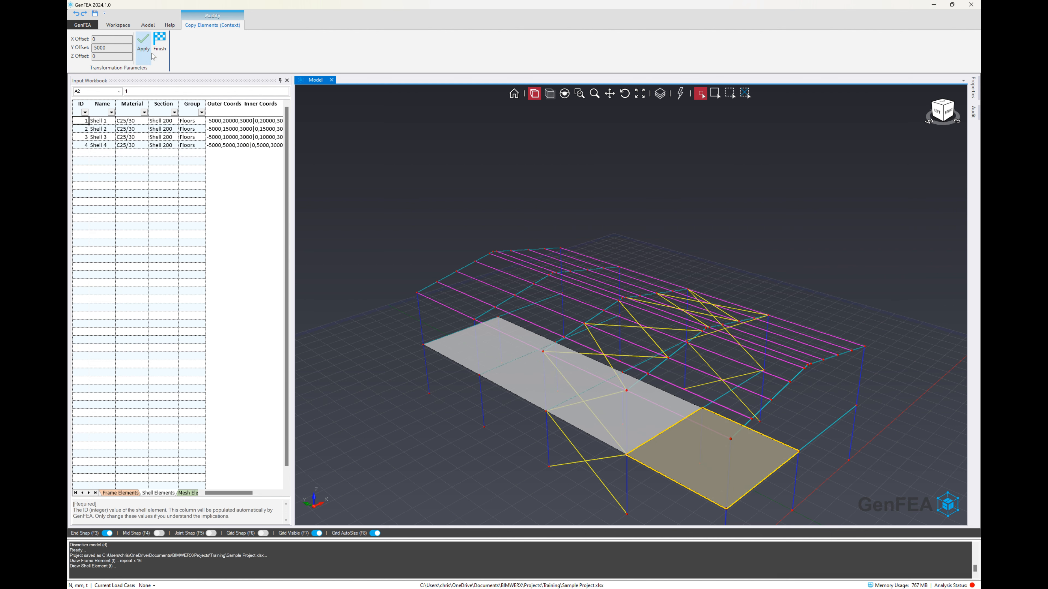
click(156, 51)
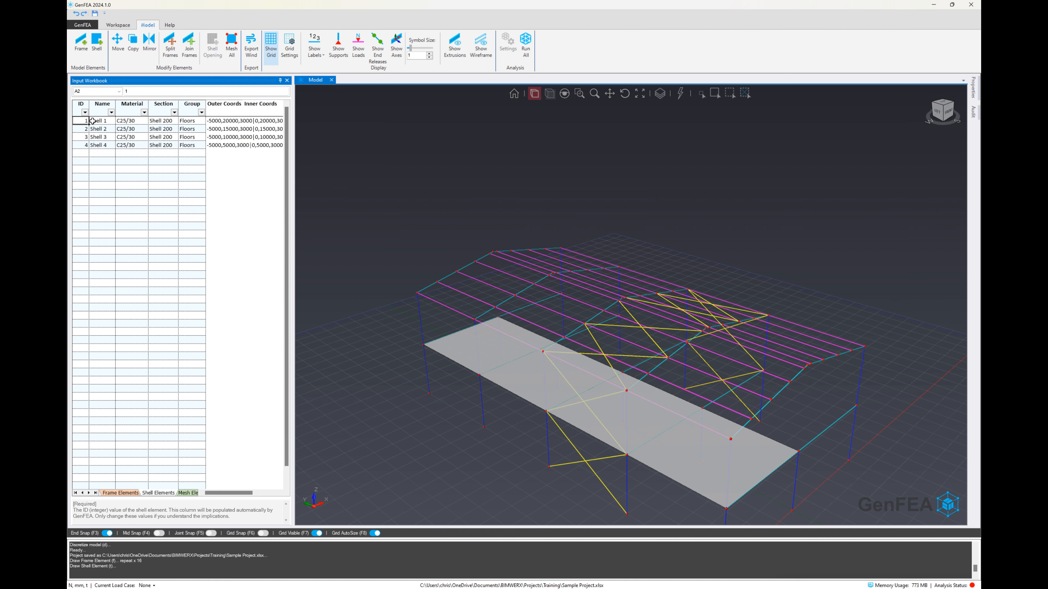
drag(99, 121, 112, 131)
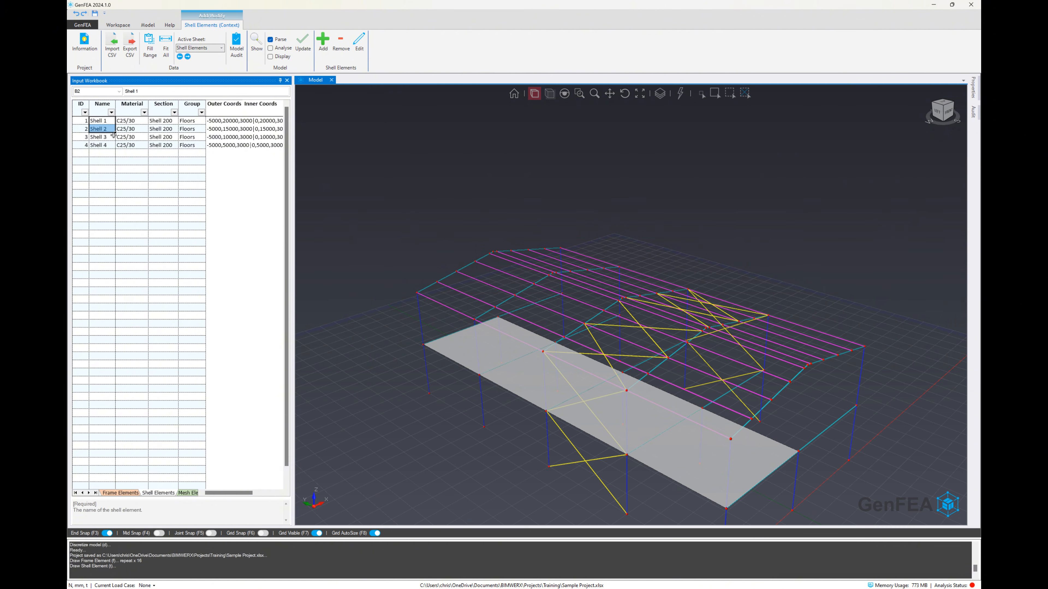
click(108, 146)
- Show the building in front view with all column bases visible
middle_drag(574, 237, 650, 240)
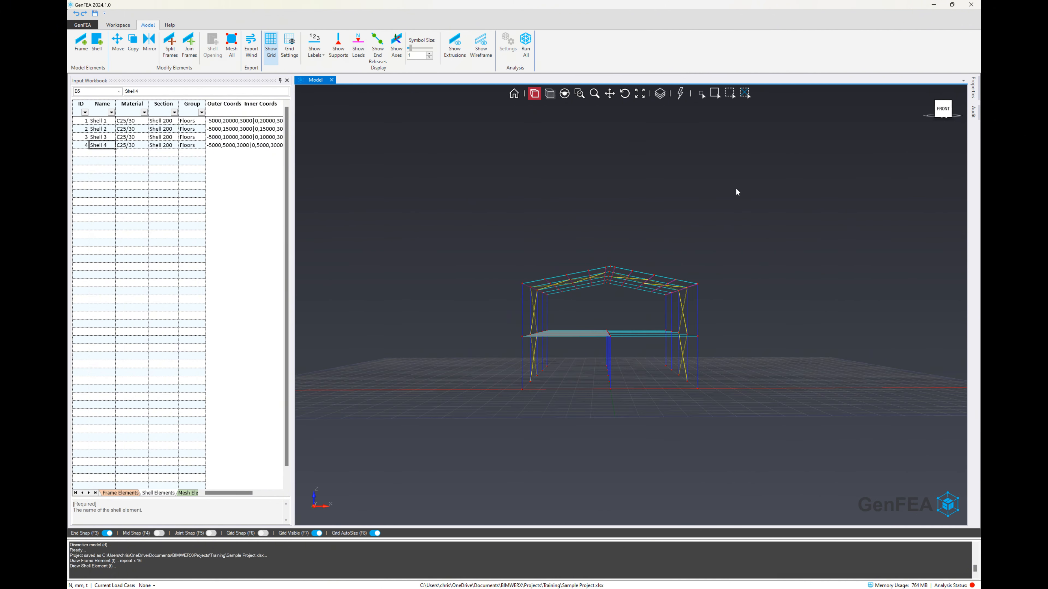
click(941, 114)
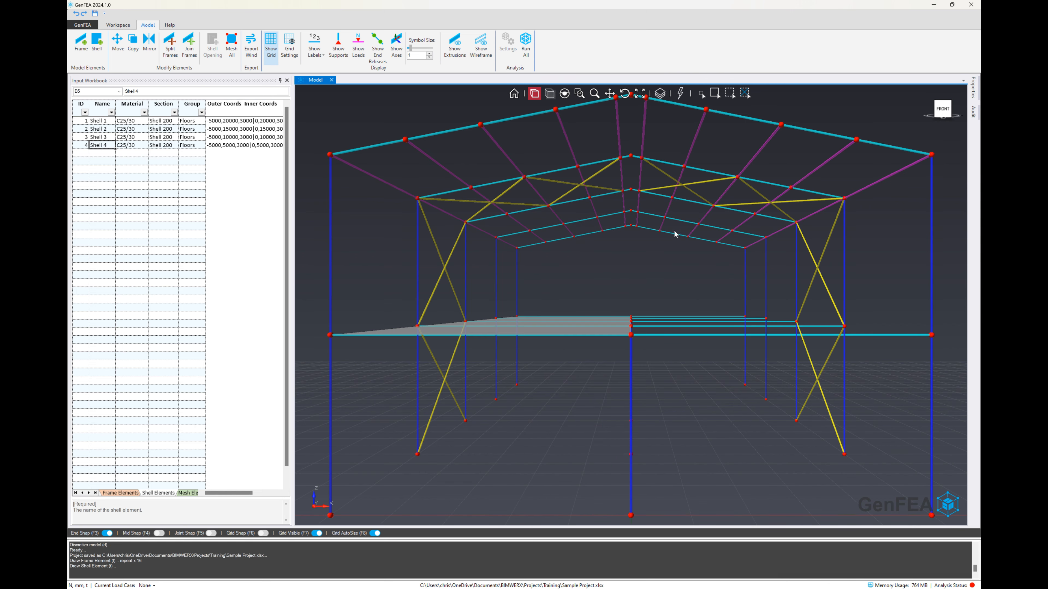
scroll(676, 234, down, 5)
click(715, 93)
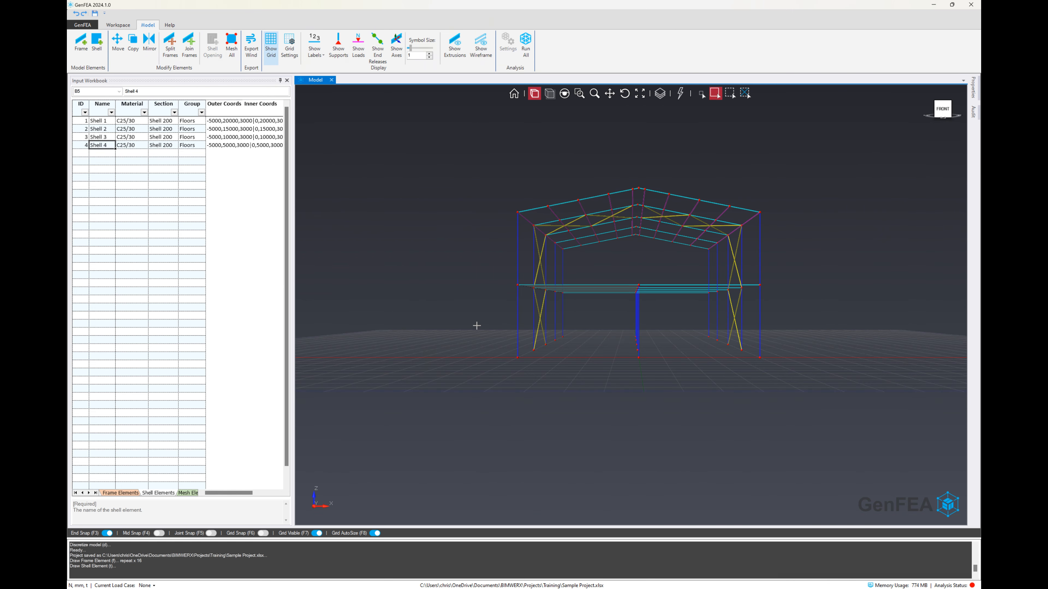
drag(478, 326, 760, 358)
right_click(760, 359)
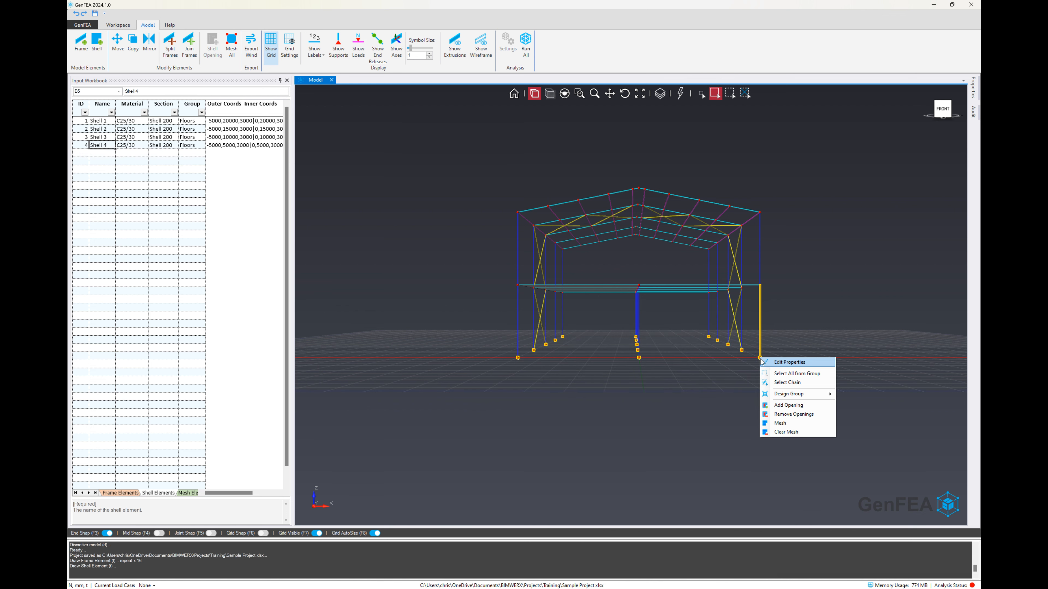
click(777, 365)
key(Escape)
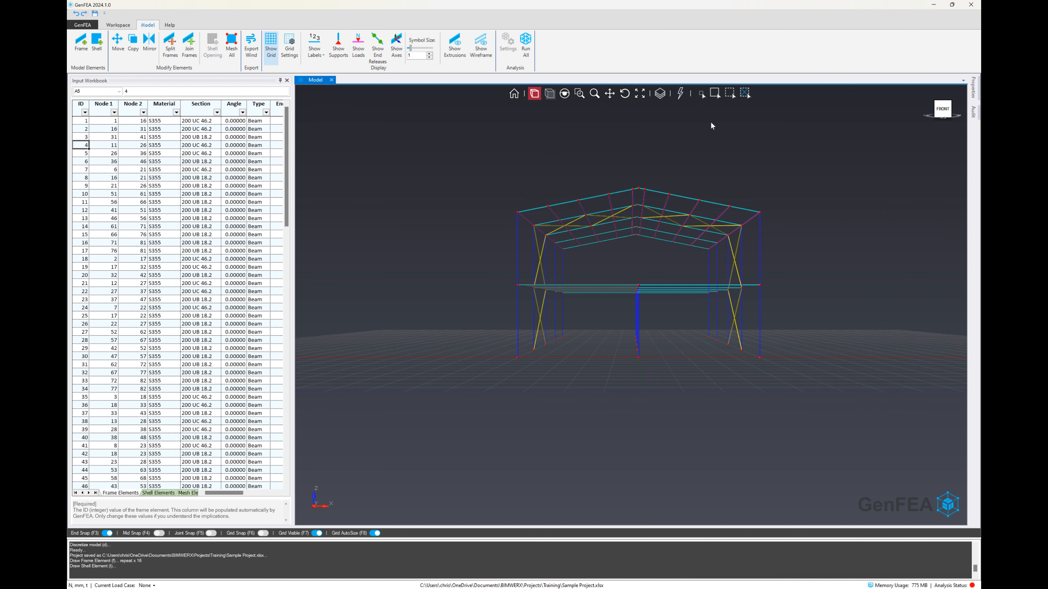
- Select all column base nodes and fix their X, Y and Z translations and rotations
drag(480, 329, 764, 365)
scroll(803, 361, up, 5)
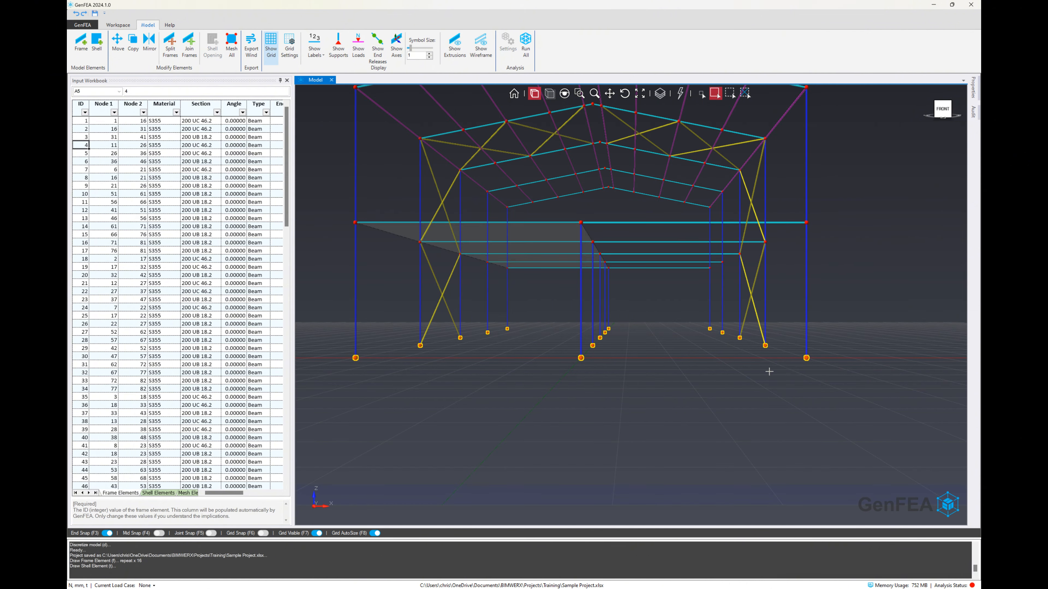
right_click(806, 358)
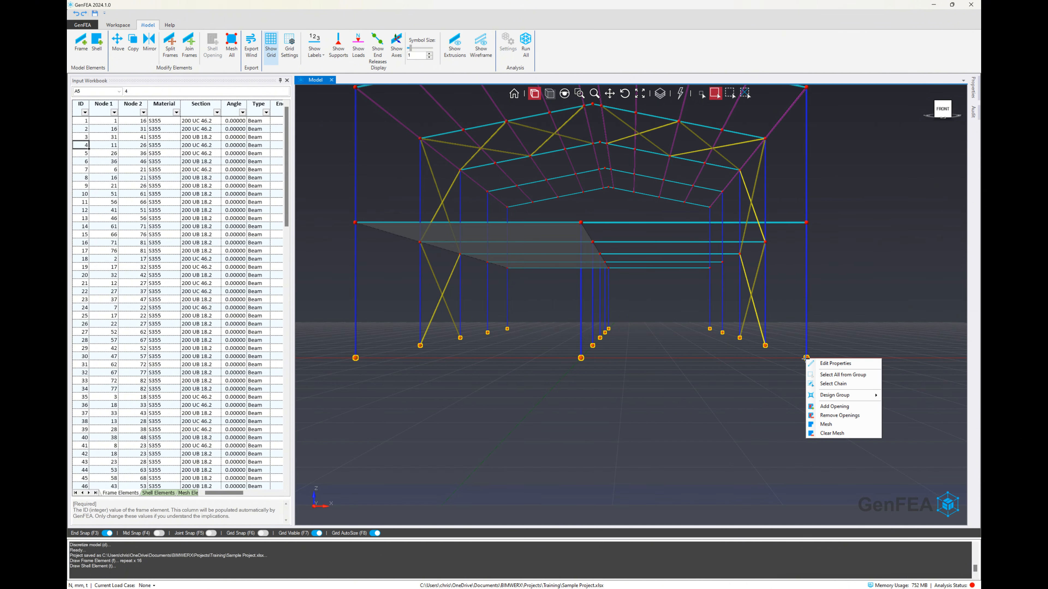
click(825, 365)
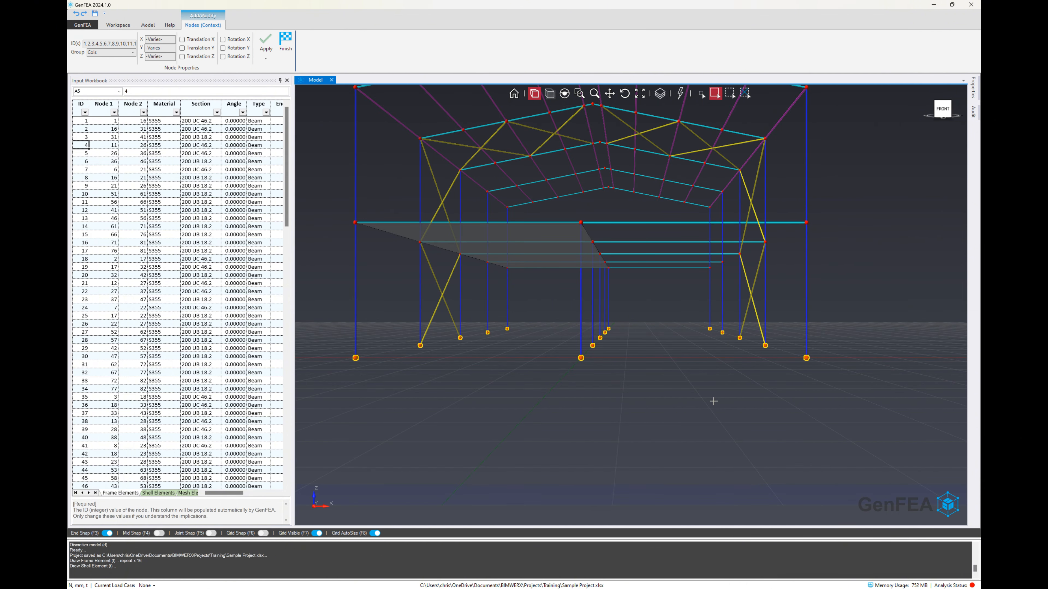
click(193, 39)
click(196, 48)
click(198, 56)
click(230, 56)
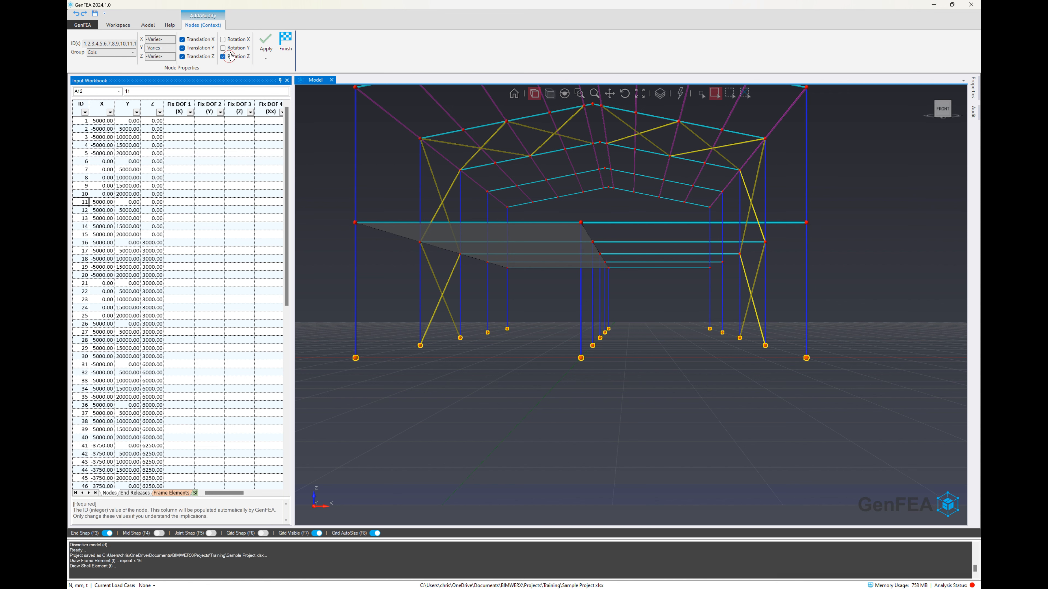
click(266, 42)
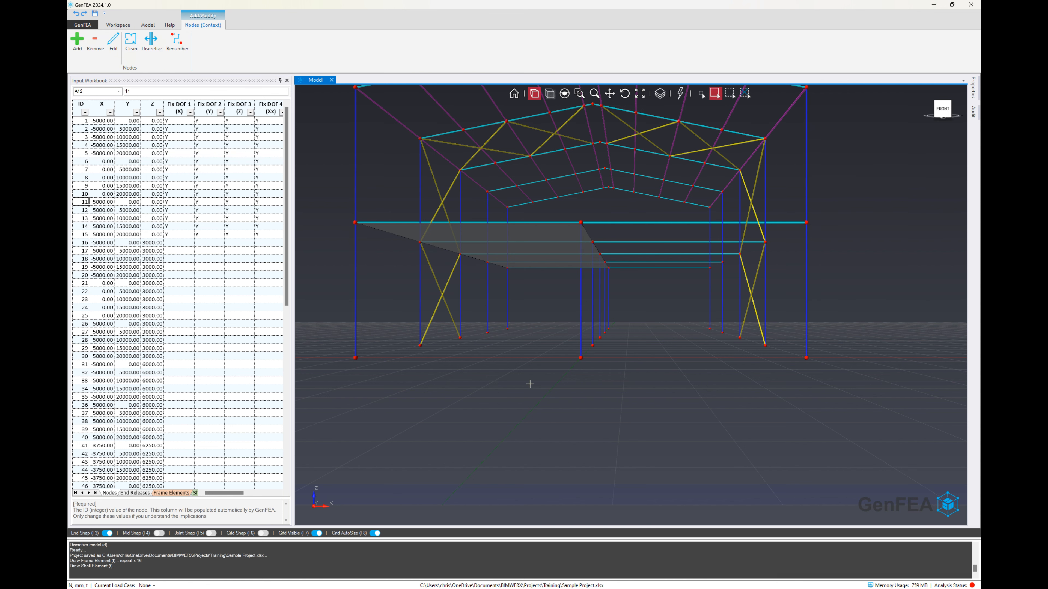
- Check the six degree-of-freedom fixities of the column base nodes in the node table
click(207, 154)
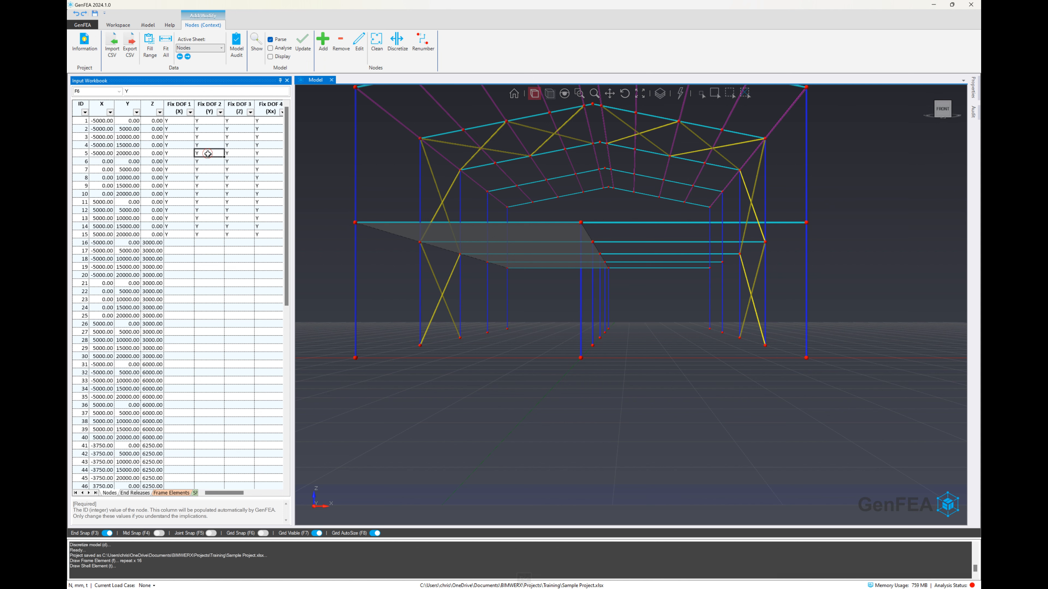
drag(293, 175, 413, 189)
click(171, 122)
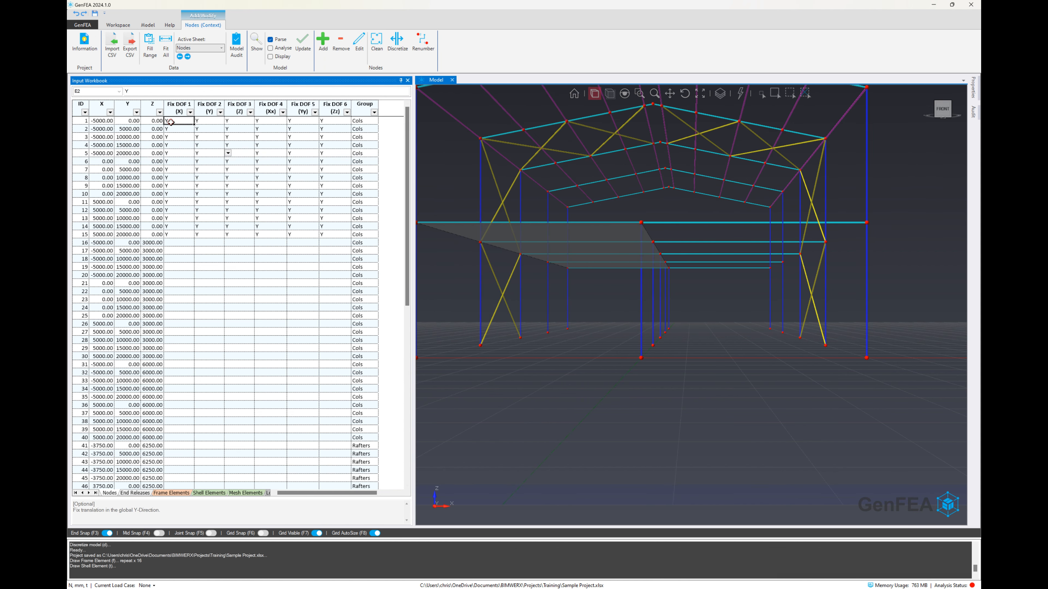
click(220, 140)
click(303, 167)
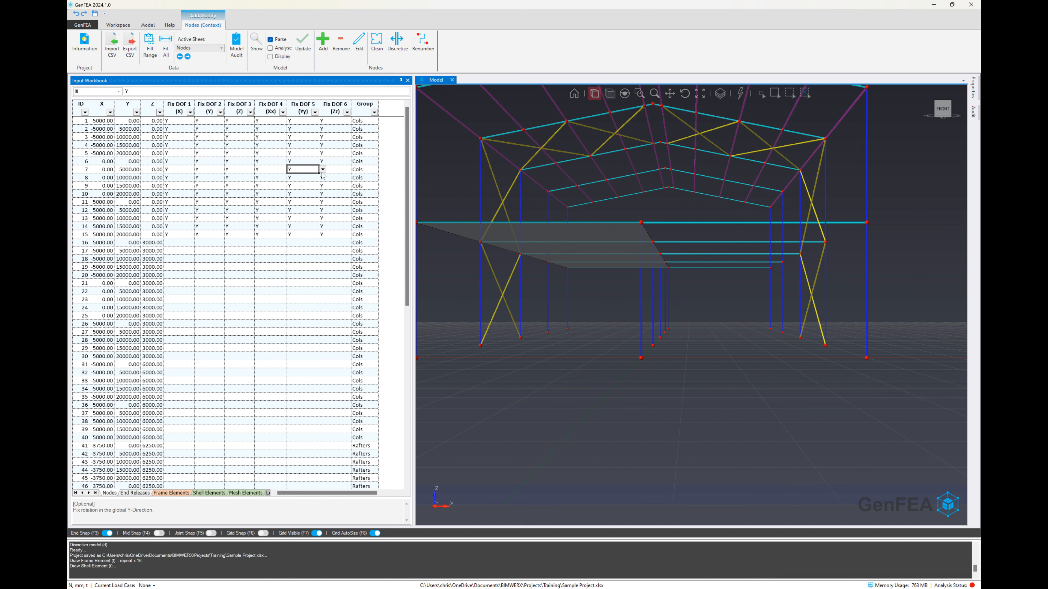
click(322, 170)
click(301, 155)
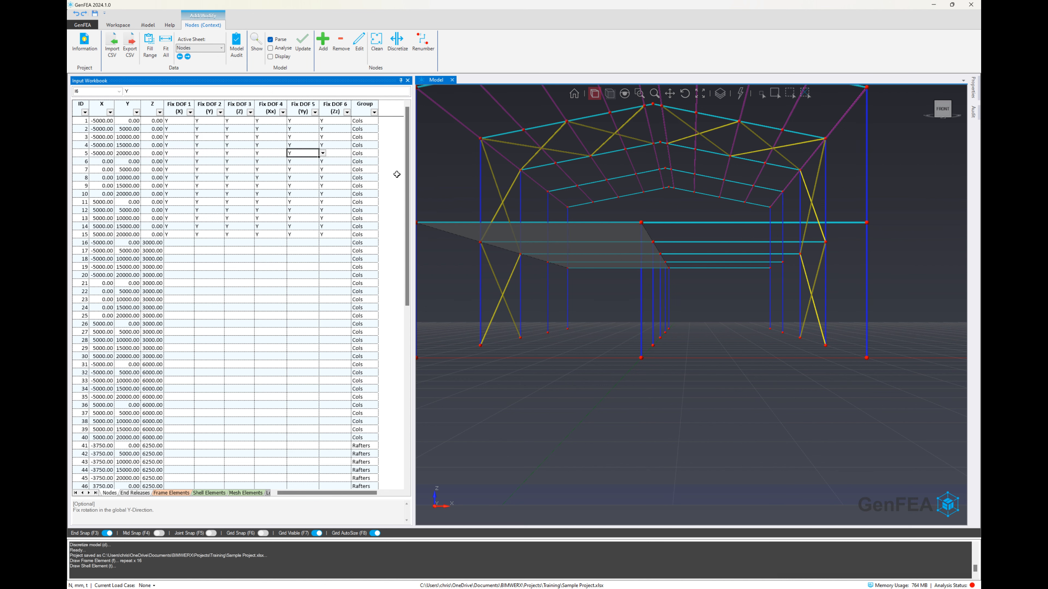
drag(415, 194, 345, 199)
- Mesh the floor shells using the Frontal-Delaunay for quads algorithm
click(583, 417)
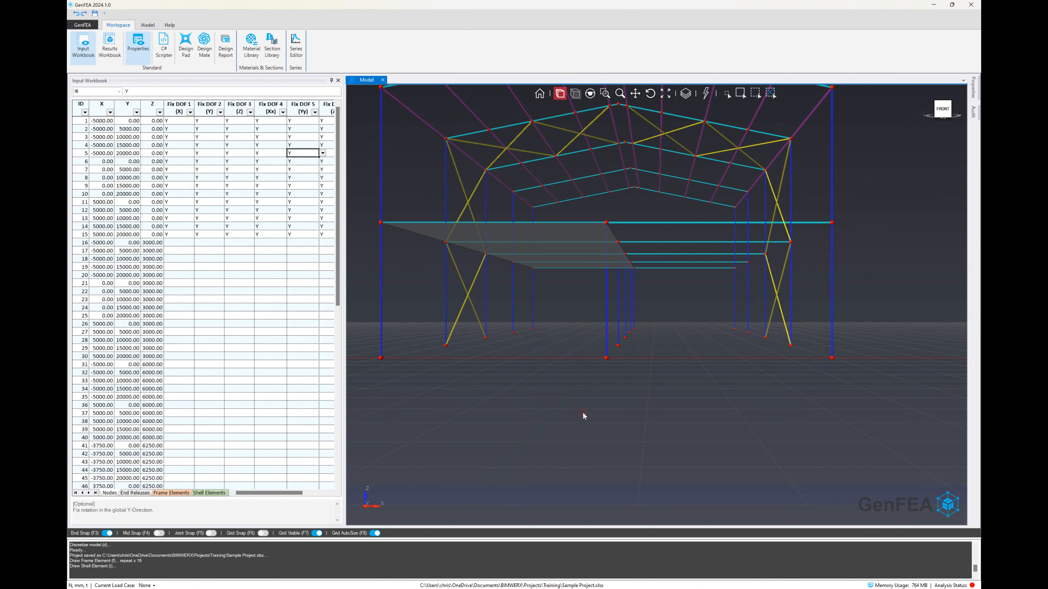
scroll(653, 358, down, 5)
middle_drag(653, 359, 714, 395)
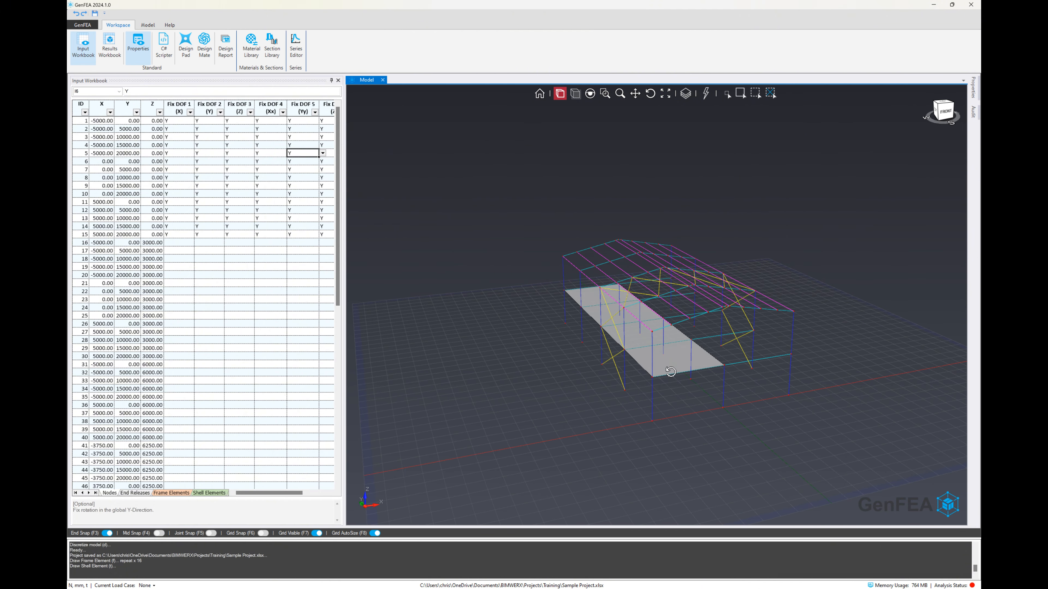
scroll(713, 395, up, 3)
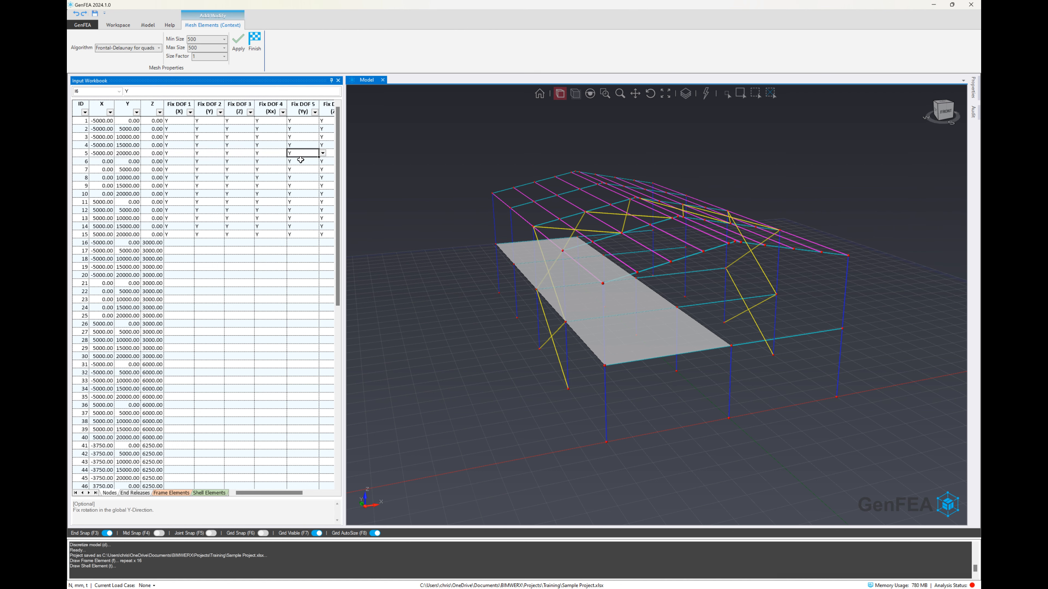
click(159, 48)
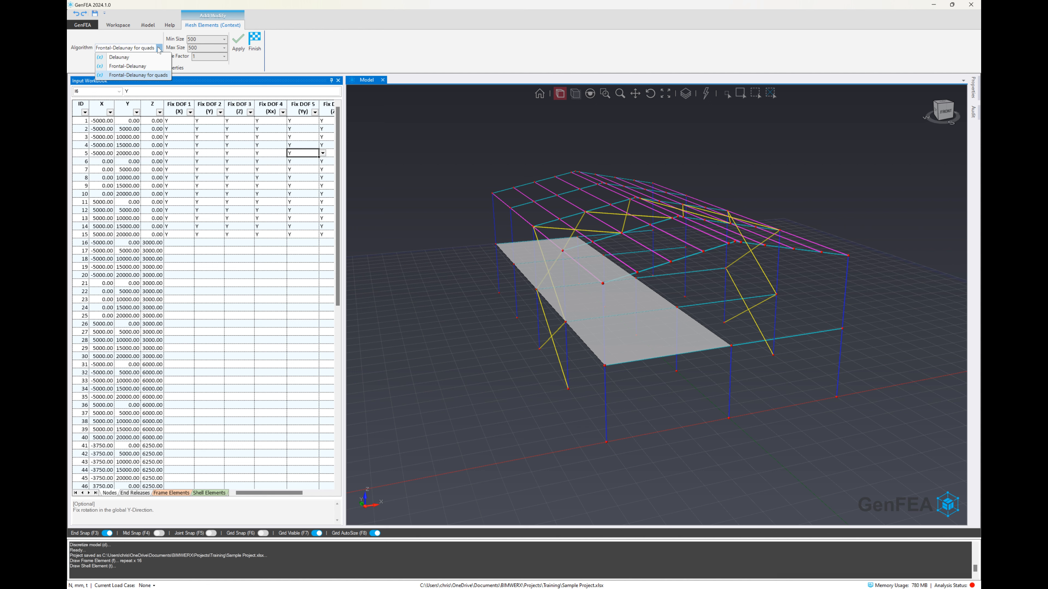
click(152, 75)
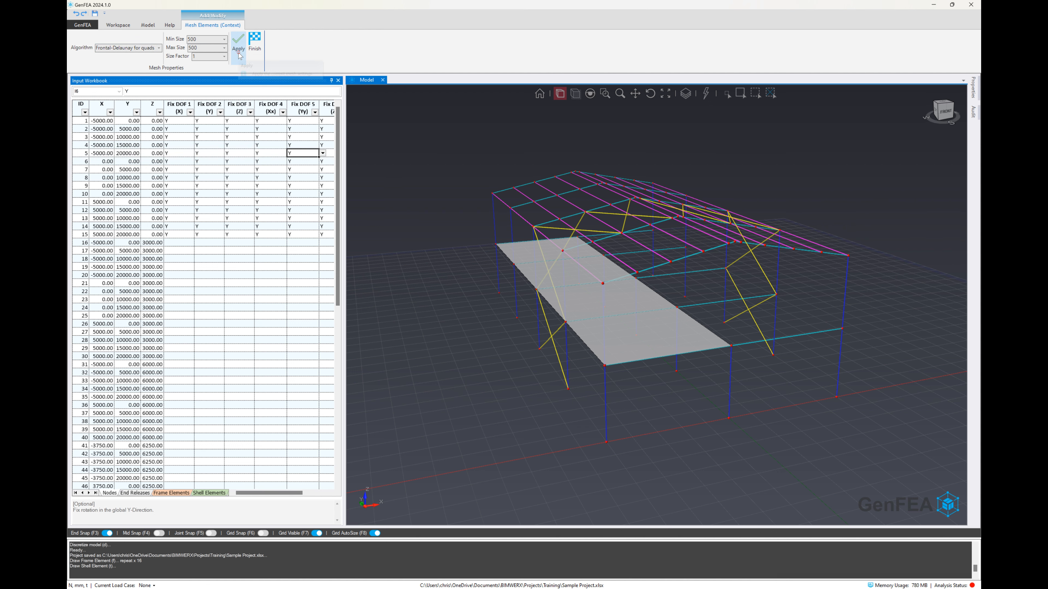
click(239, 42)
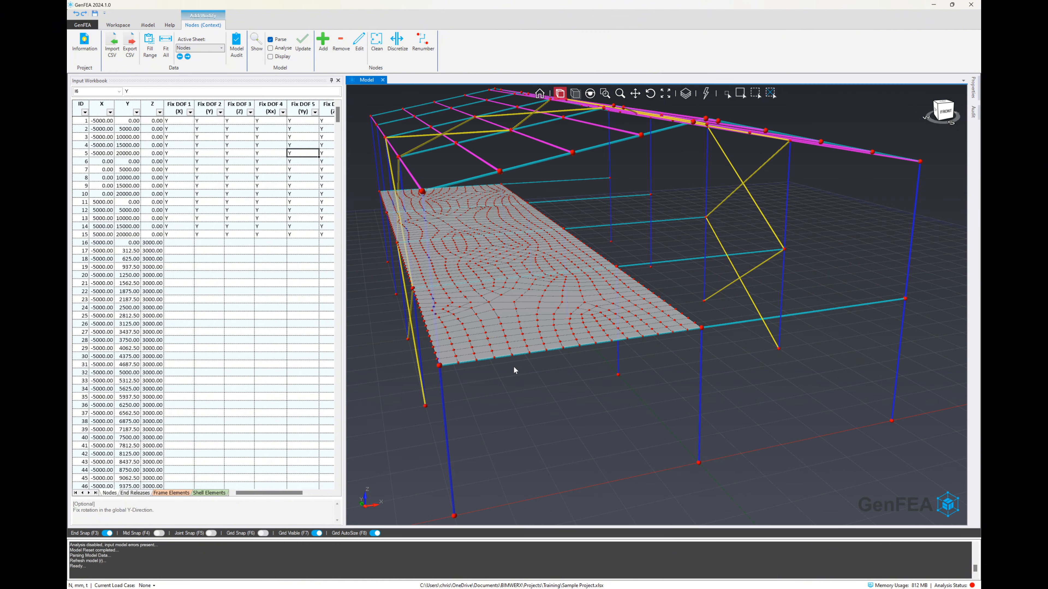
- Examine the floor mesh and how group selection covers the mesh elements of the end-bay floor shell
scroll(810, 395, down, 5)
middle_drag(693, 399, 711, 412)
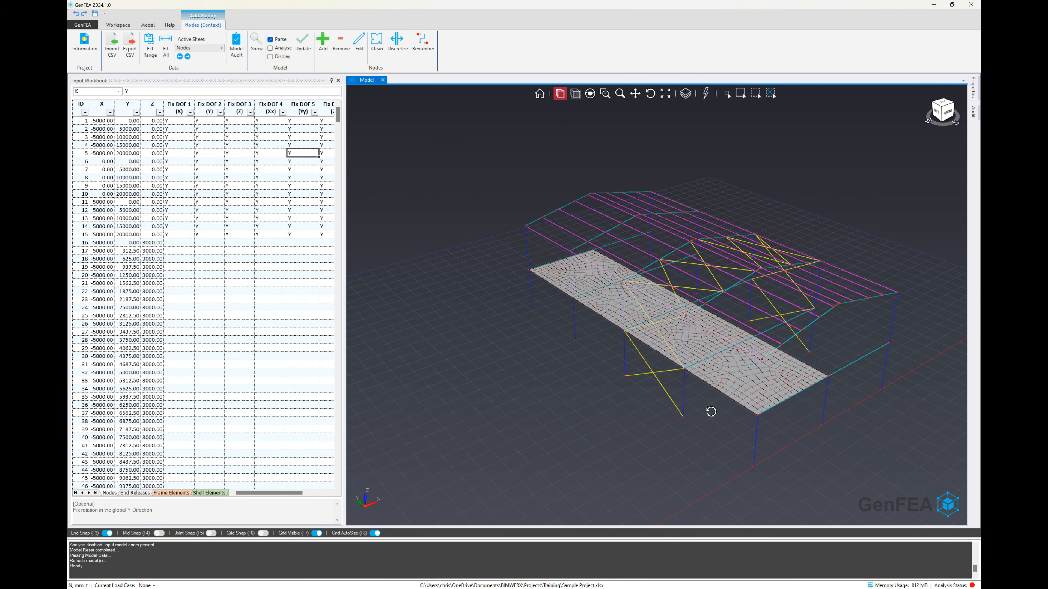
scroll(555, 282, up, 4)
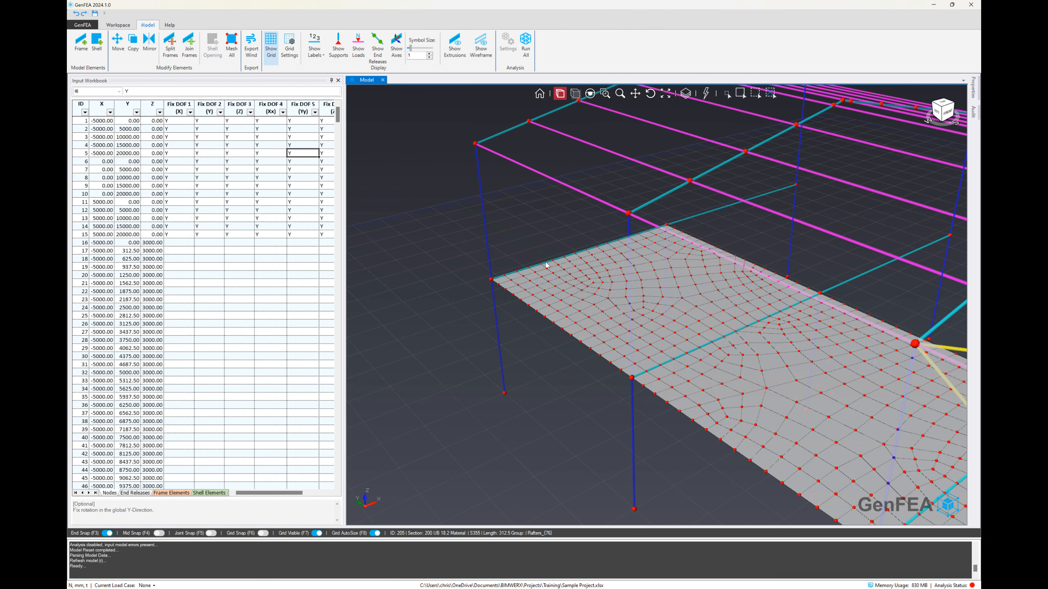
scroll(553, 293, up, 2)
right_click(553, 293)
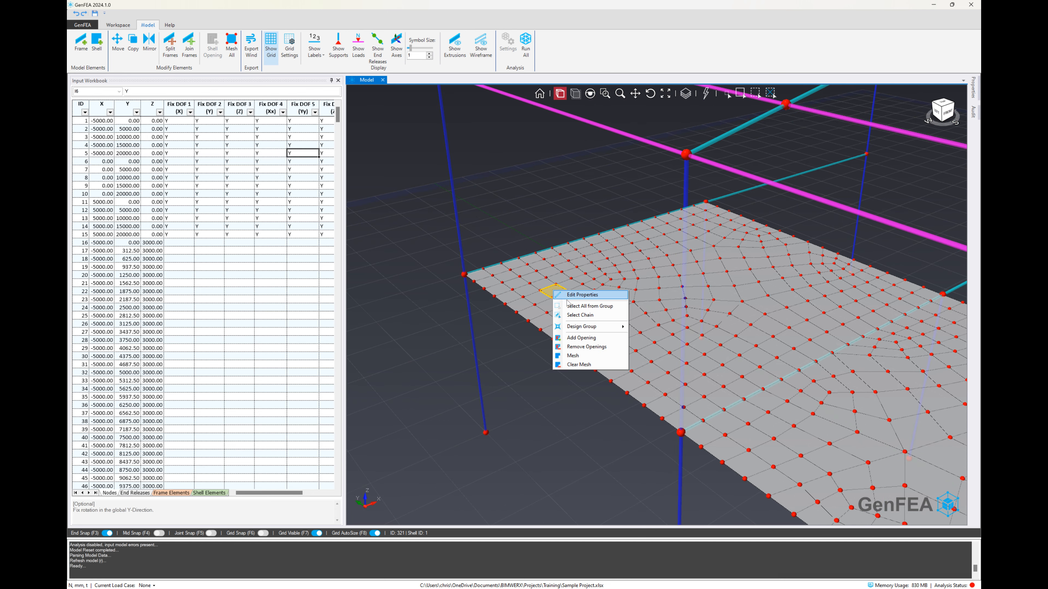
click(575, 308)
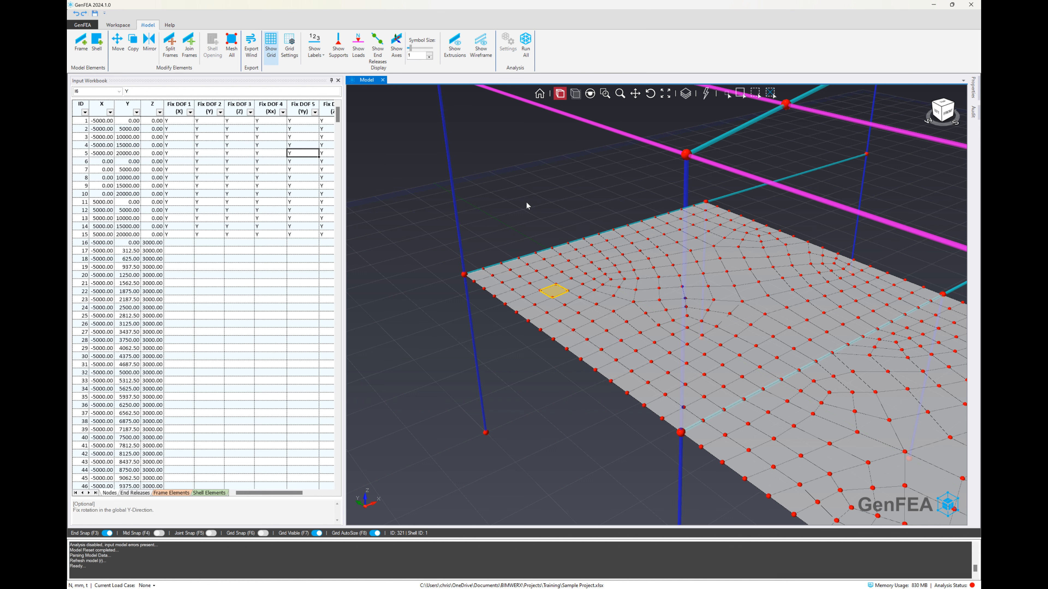
key(Tab)
key(Escape)
key(Escape)
key(Escape)
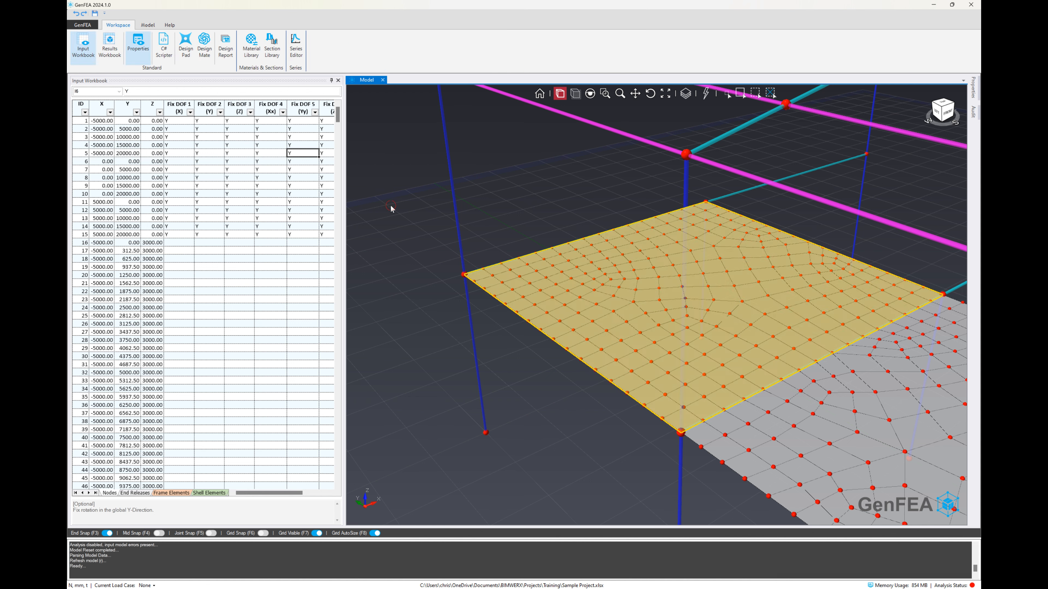
- Add an enabled linear static load case named DL that contains self-weight
click(271, 177)
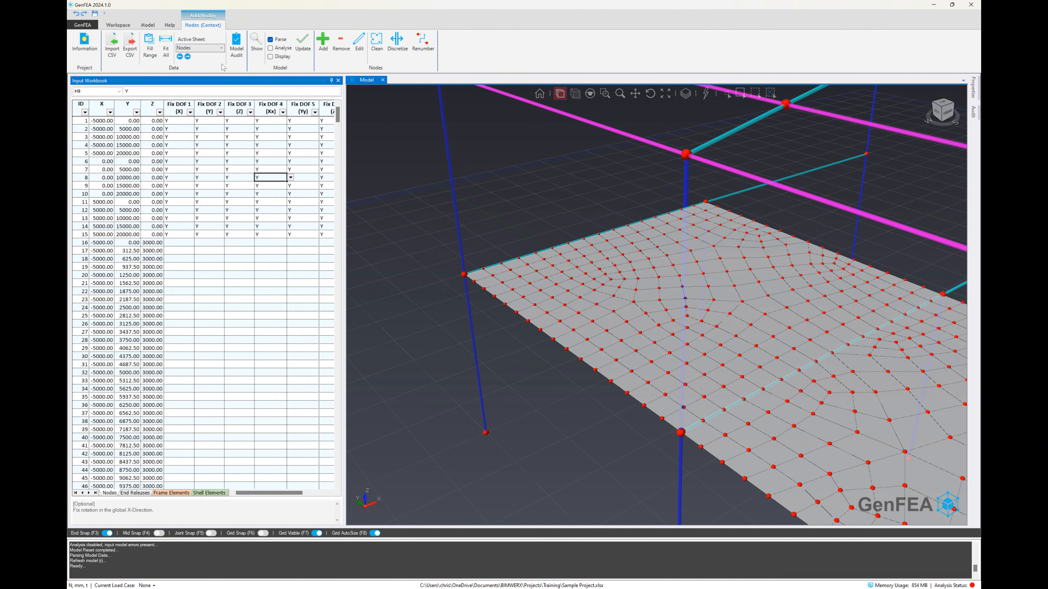
click(199, 47)
click(202, 138)
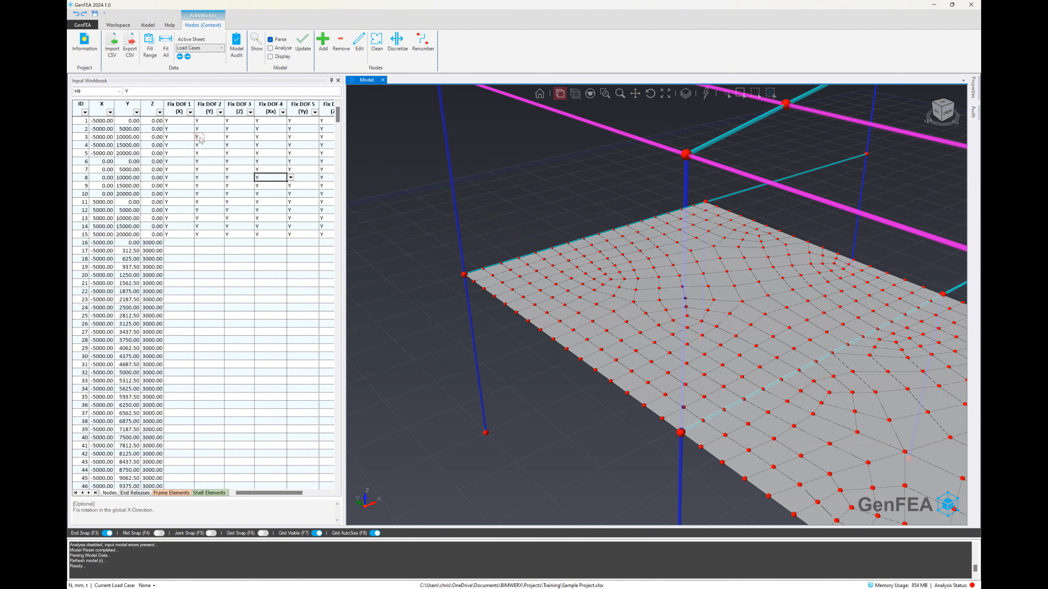
click(323, 43)
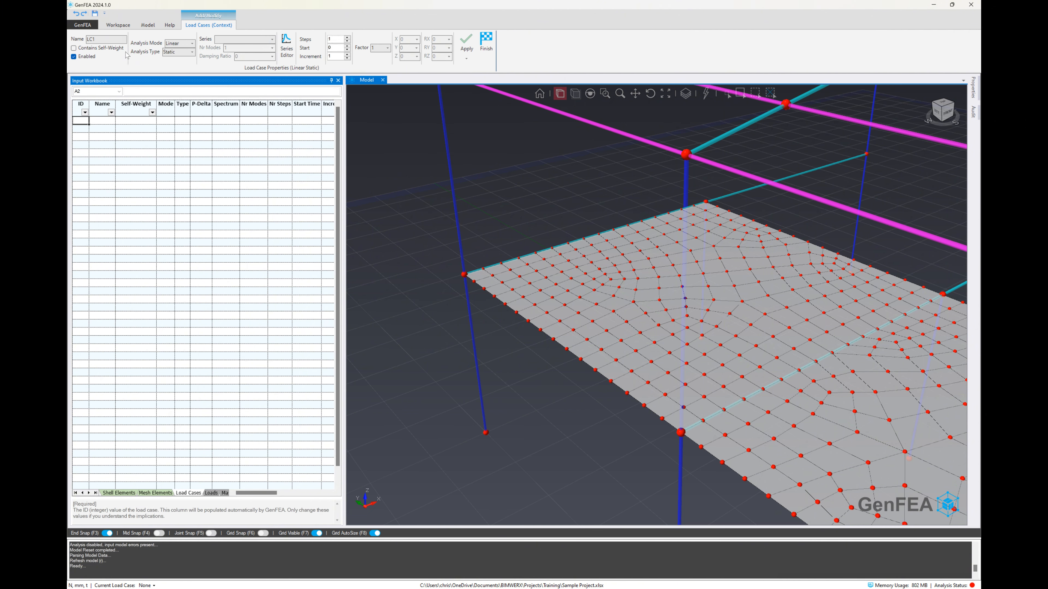
click(102, 40)
text(DL)
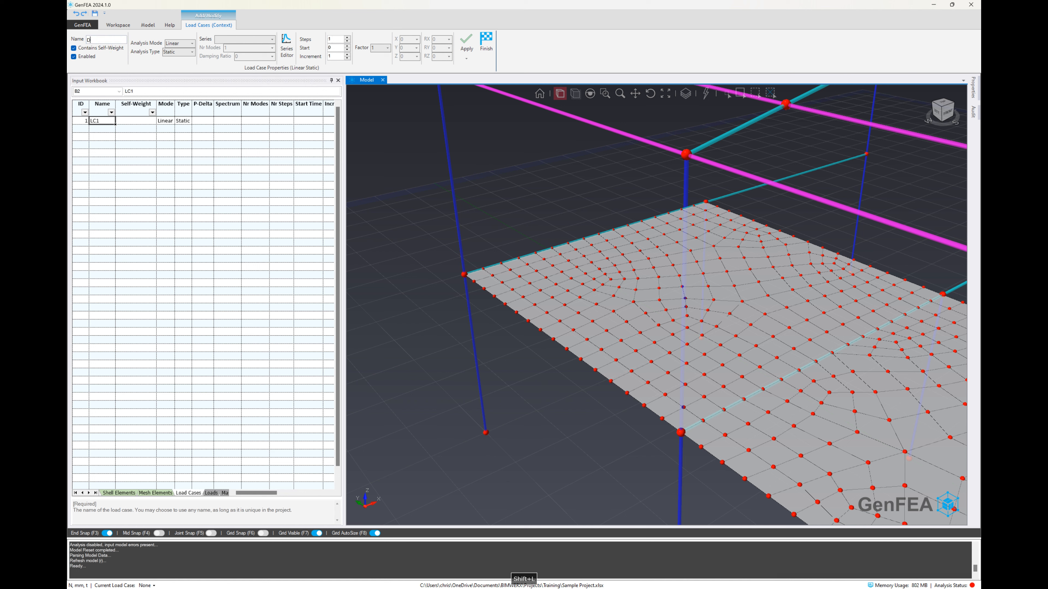
key(Return)
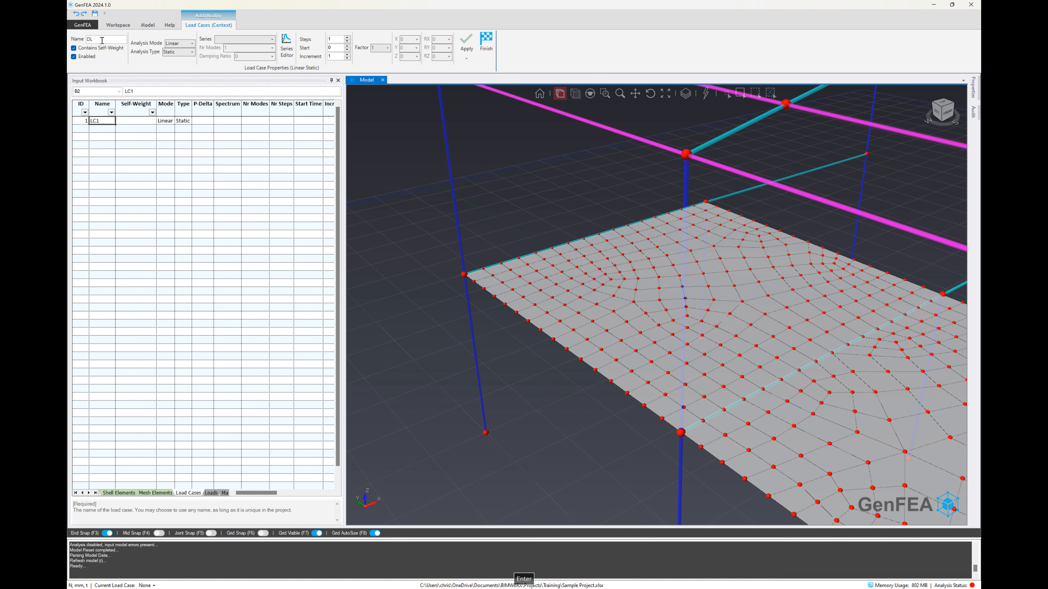
click(483, 43)
click(397, 211)
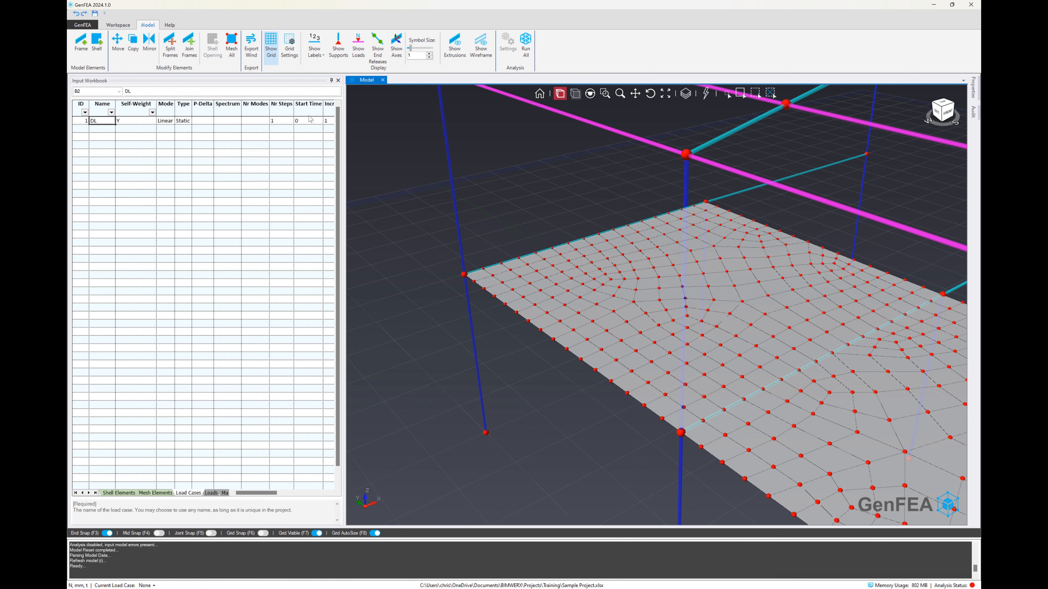
- Add a second linear static load case named LL without self-weight
click(256, 134)
click(329, 61)
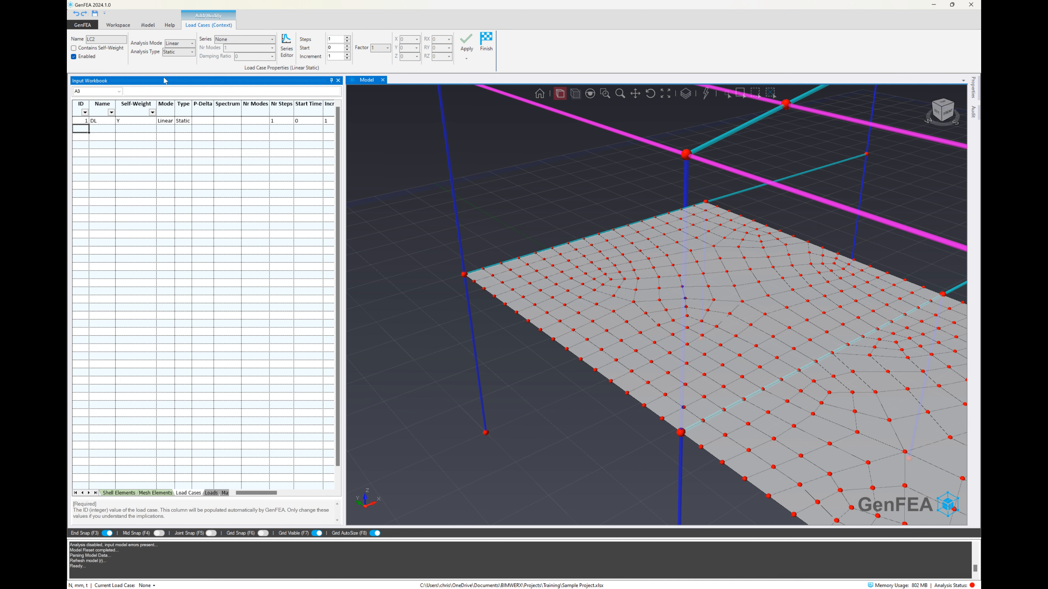
double_click(101, 41)
text(LL)
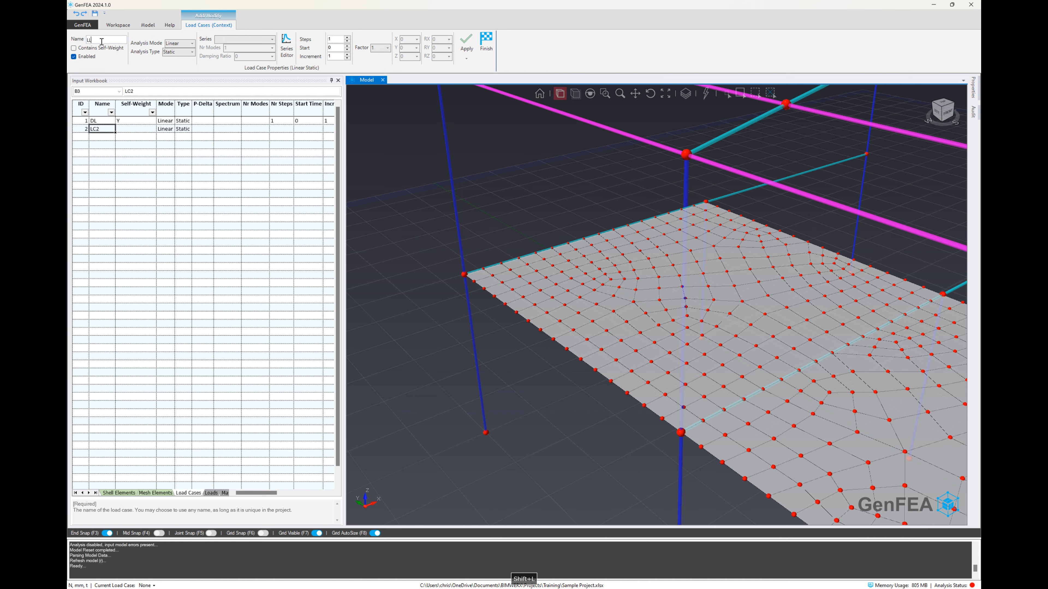
click(471, 40)
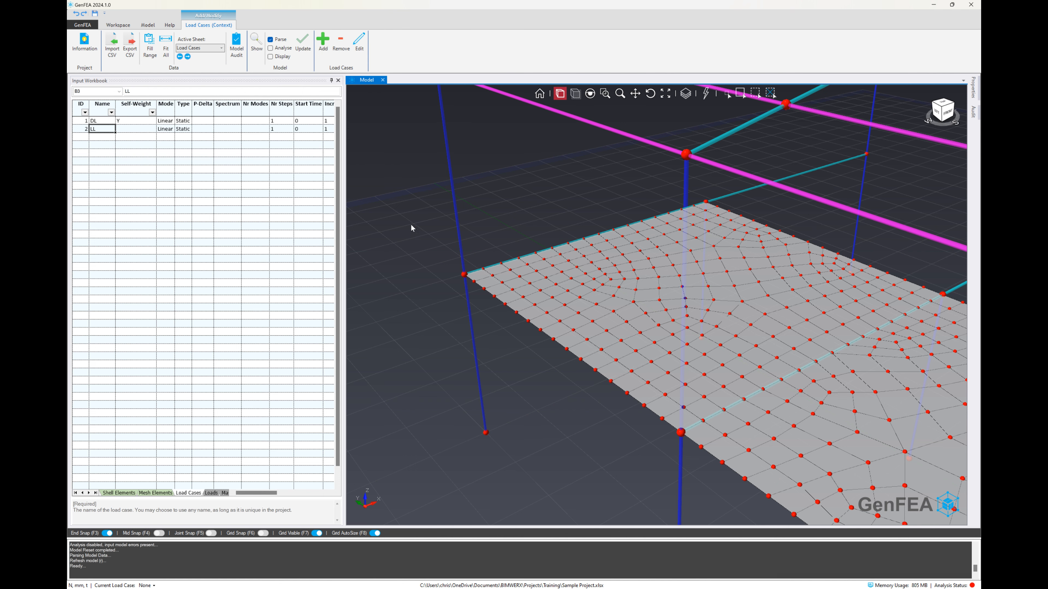
- Select all mesh elements belonging to the end-bay floor shell
scroll(411, 230, down, 4)
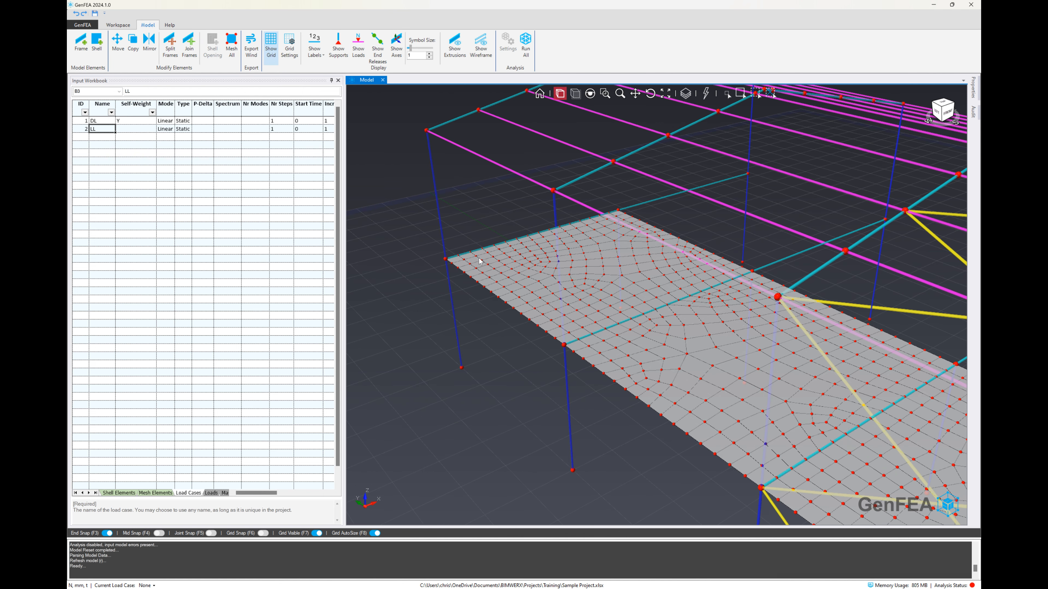
scroll(493, 280, up, 4)
right_click(493, 281)
click(513, 300)
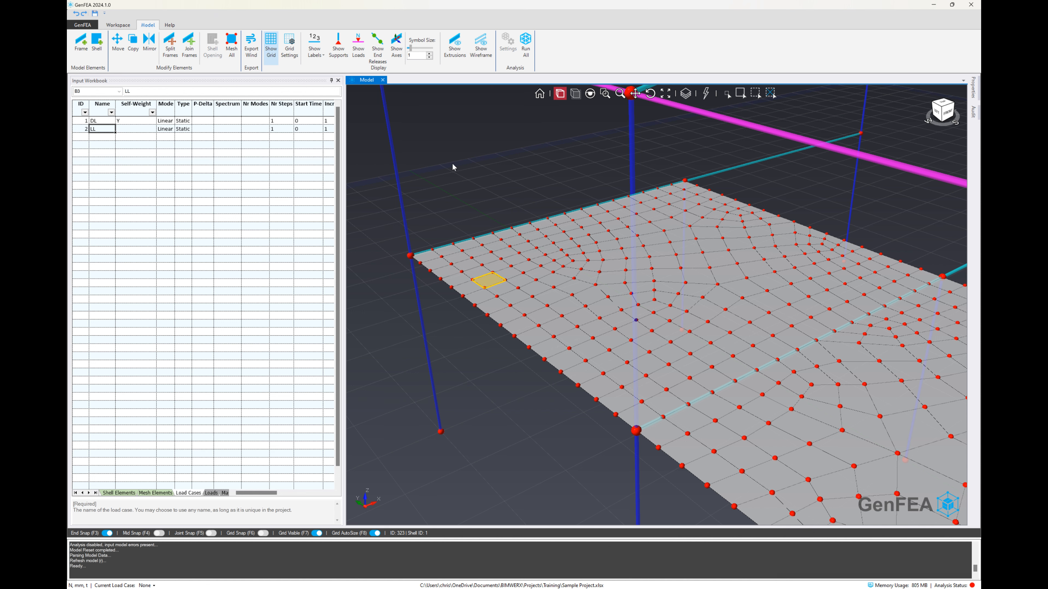
key(s)
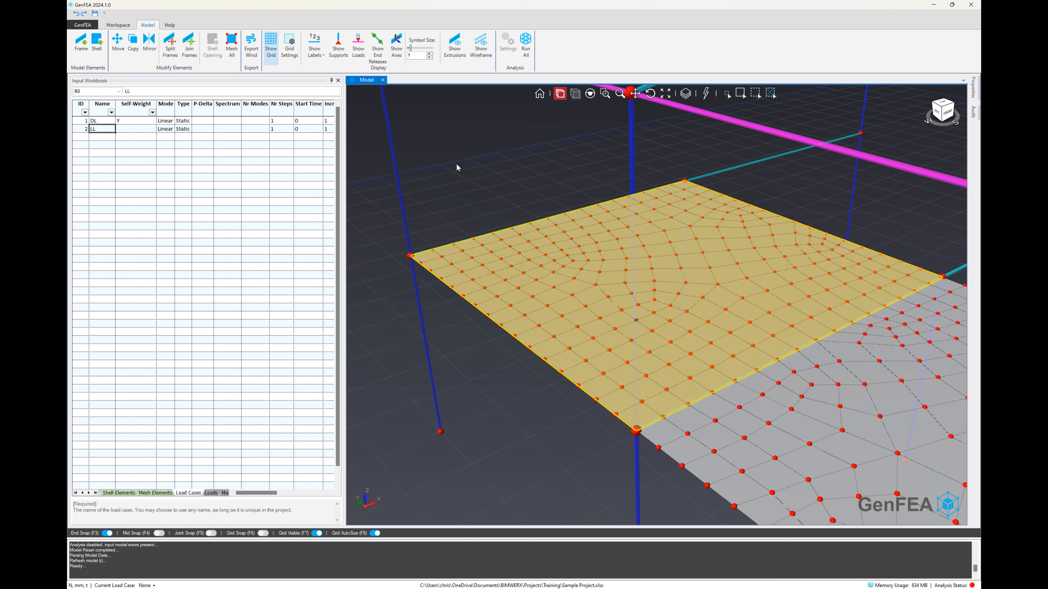
- Apply an area load with FZ -0.005 under load case LL to the selected end-bay floor mesh elements
click(211, 493)
click(322, 63)
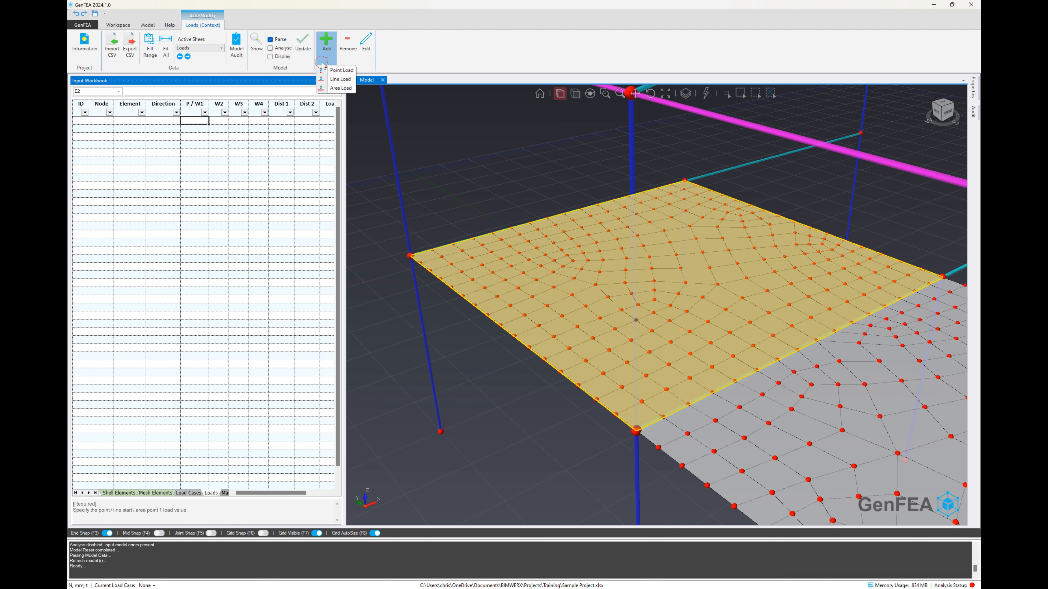
click(341, 88)
click(147, 56)
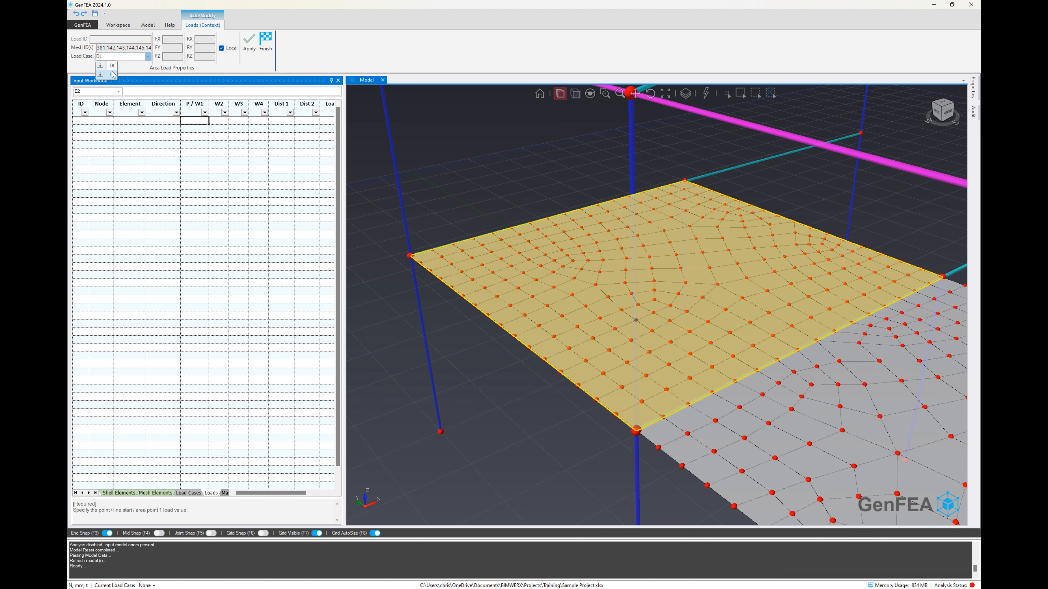
click(113, 75)
click(179, 56)
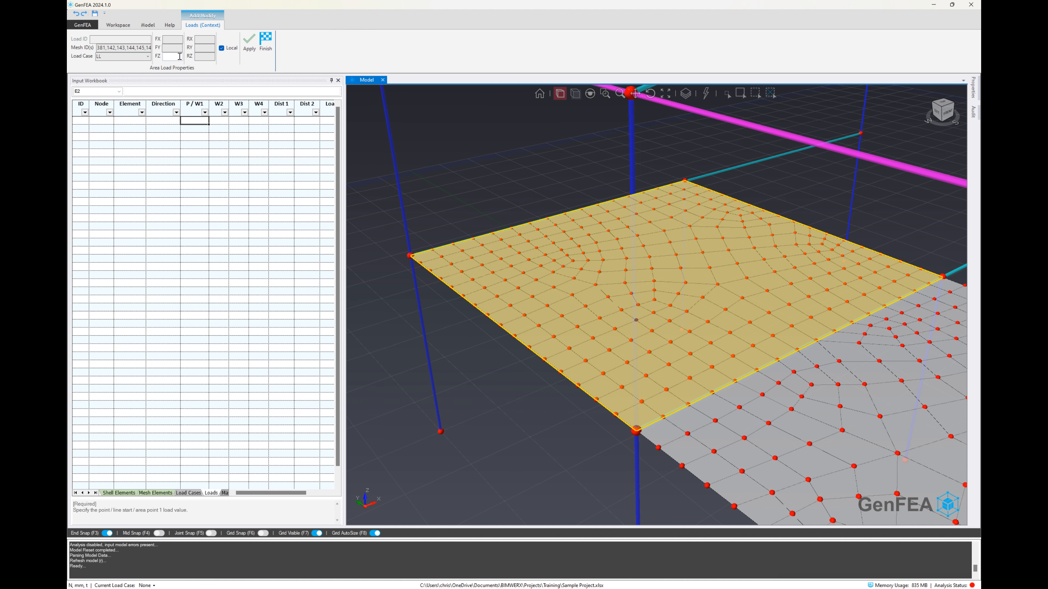
text(-0.005)
click(249, 41)
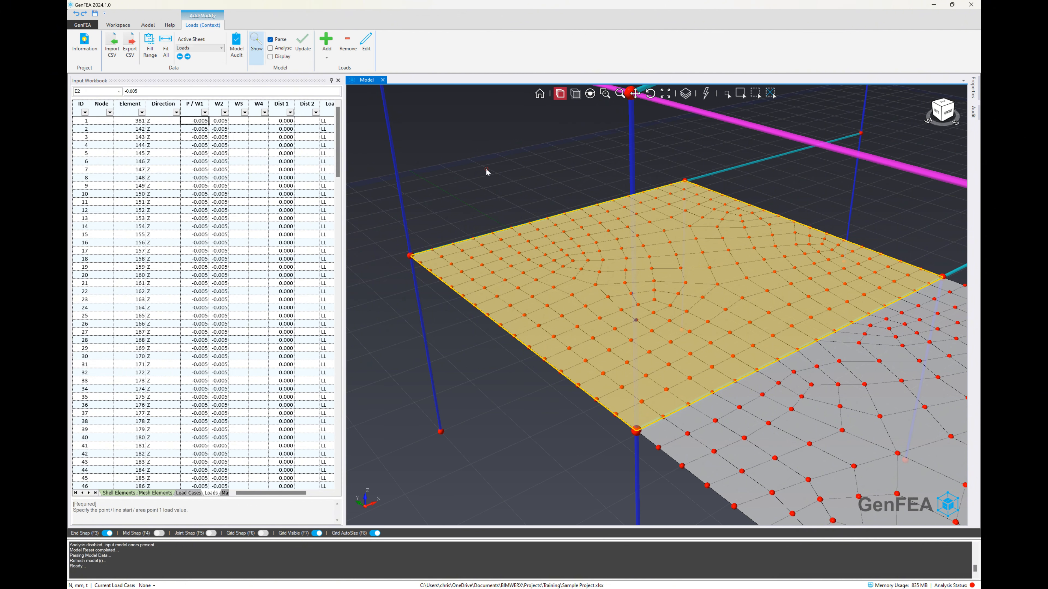
key(Escape)
- Select the mesh elements of the adjacent second-bay floor shell and apply an LL area load with FZ -0.005
scroll(486, 168, down, 5)
scroll(625, 264, up, 2)
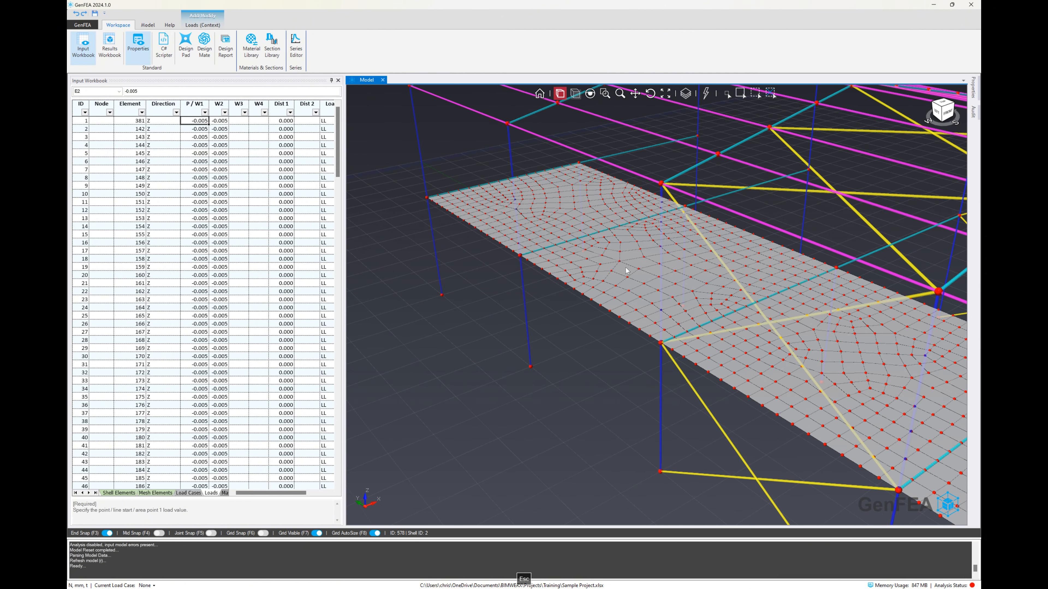
right_click(625, 264)
click(645, 287)
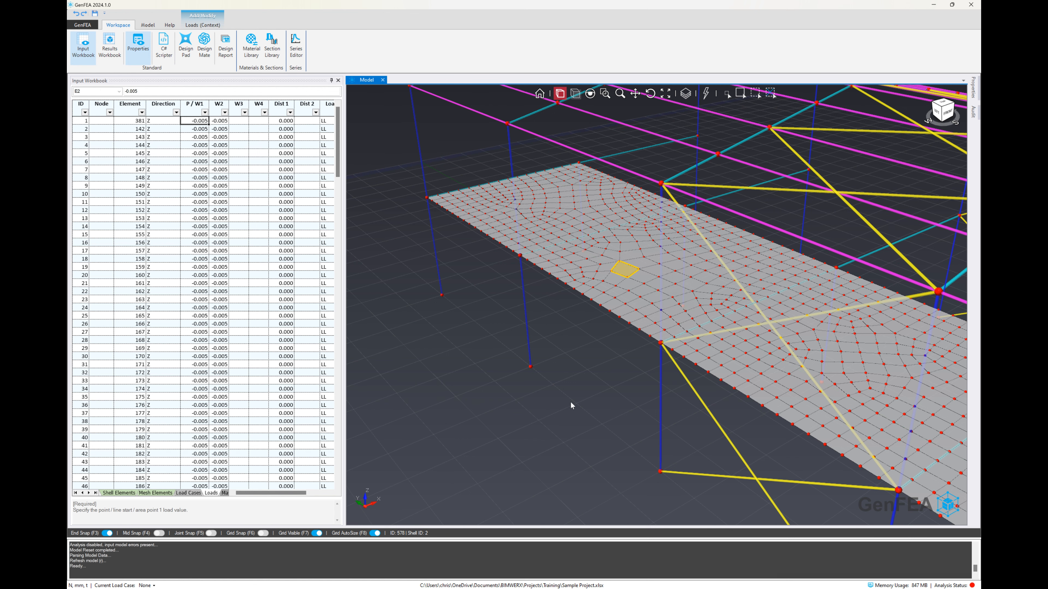
click(223, 135)
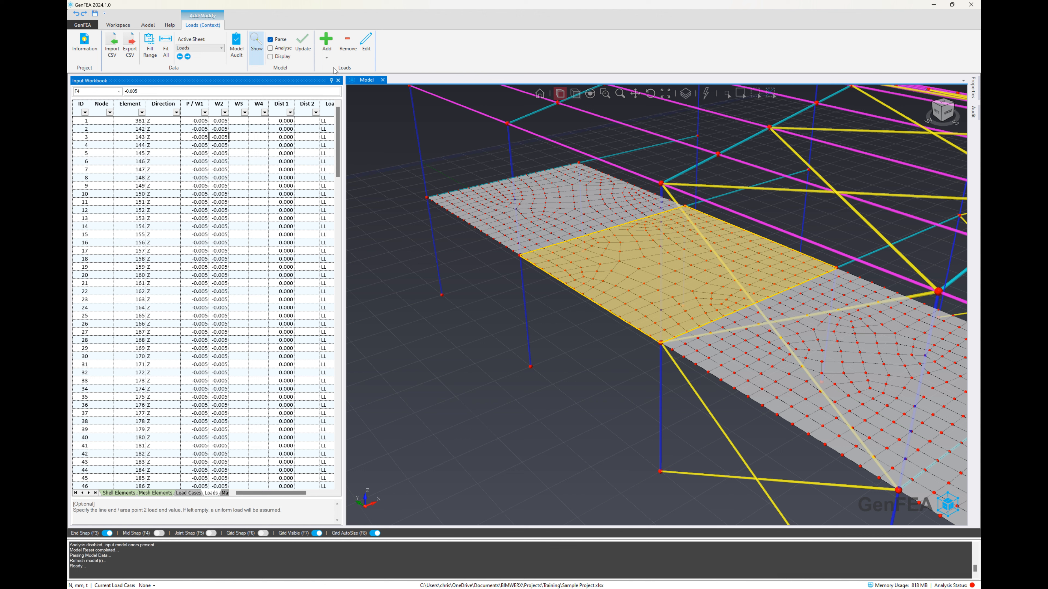
click(326, 58)
click(336, 89)
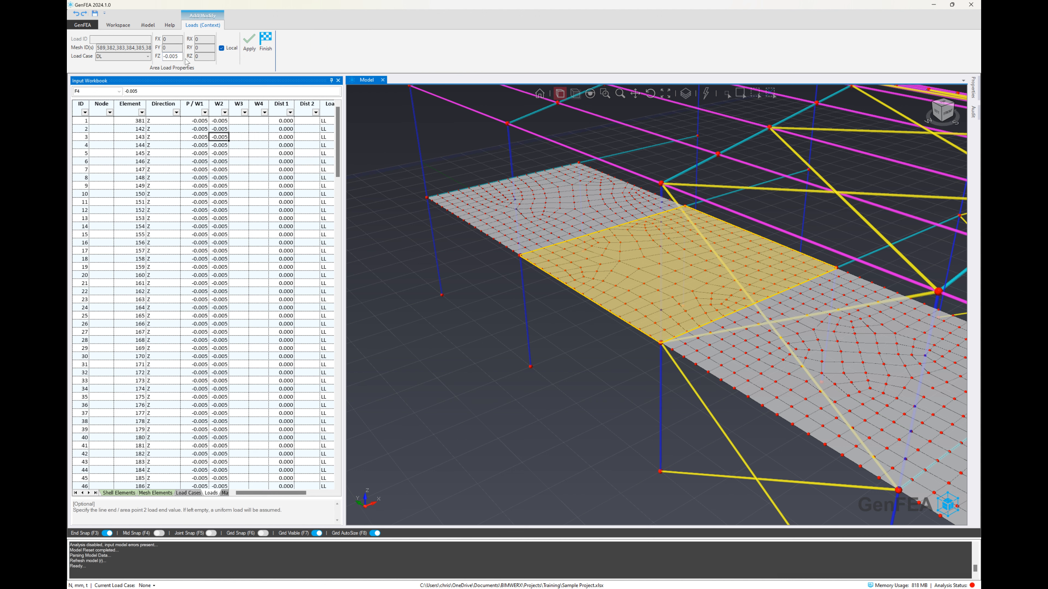
click(123, 57)
click(111, 70)
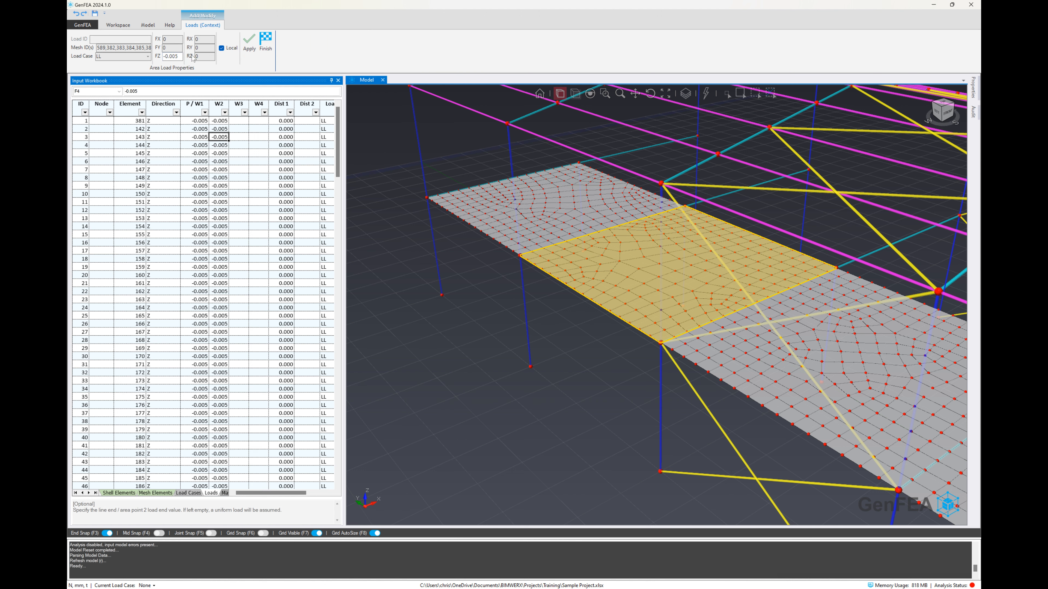
click(248, 49)
key(Escape)
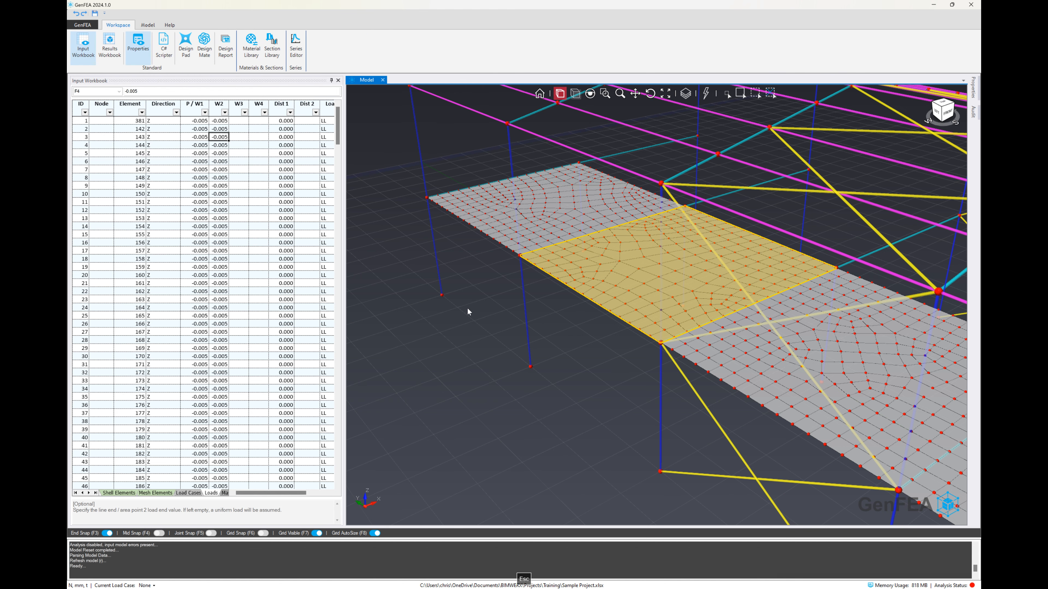
- Select the third-bay floor shell's mesh elements and add an area load with FZ -0.005 under LL
scroll(471, 309, down, 5)
scroll(581, 332, up, 6)
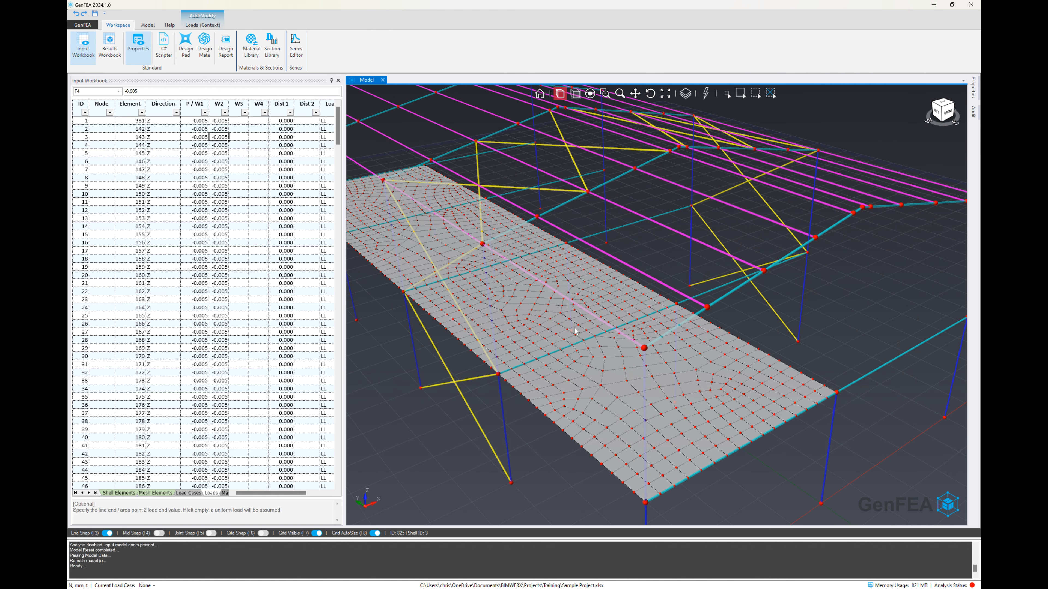
right_click(571, 325)
click(582, 342)
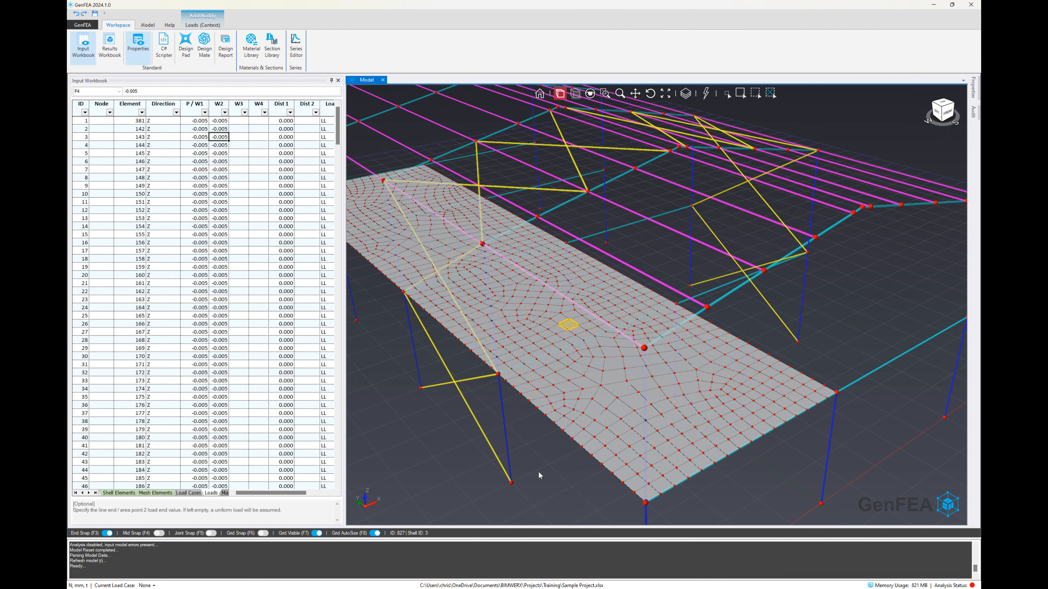
key(s)
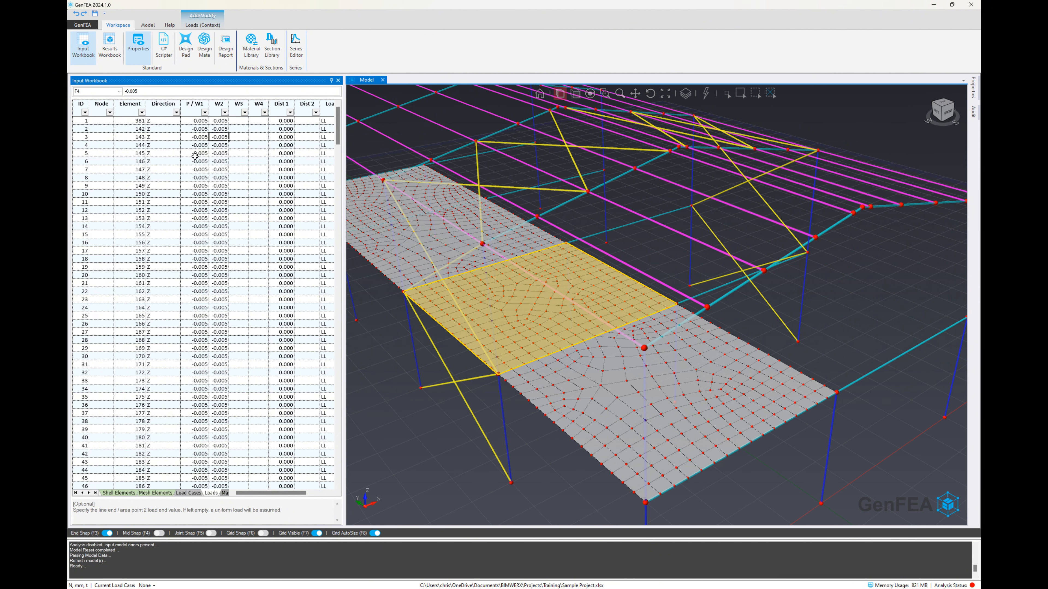
click(188, 144)
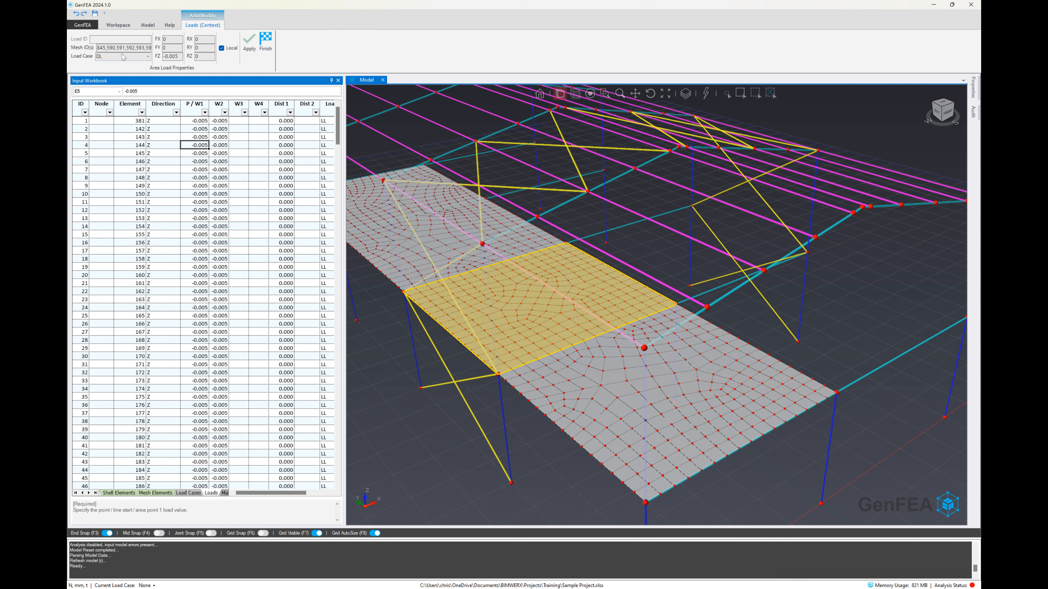
key(Escape)
- Select all mesh elements of the fourth-bay floor shell and apply an area load with FZ -0.005 in load case LL
right_click(727, 371)
click(743, 389)
click(220, 153)
click(326, 57)
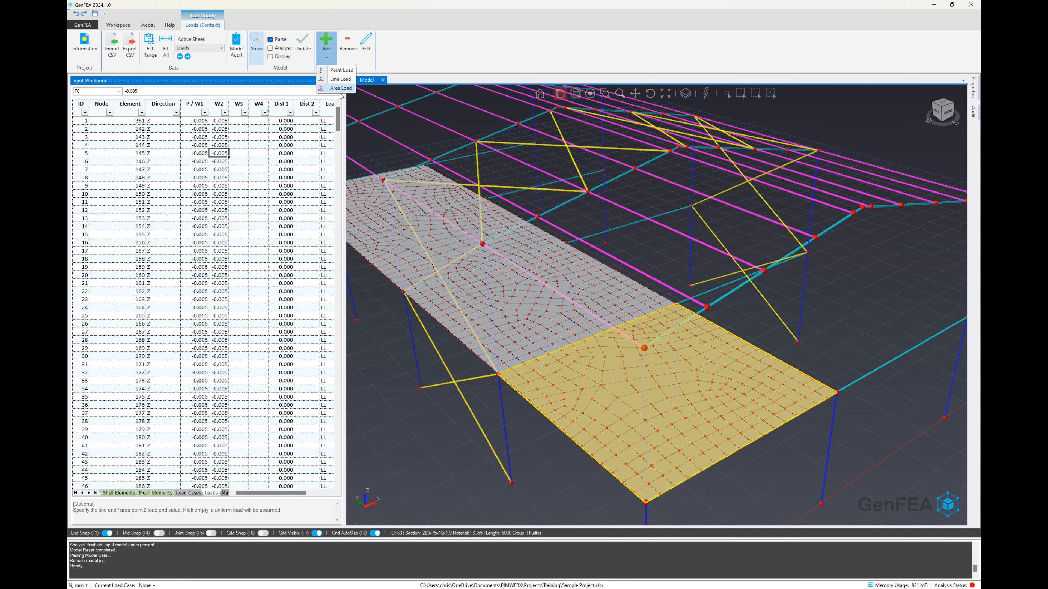
click(336, 88)
click(147, 57)
click(108, 71)
click(250, 43)
key(Escape)
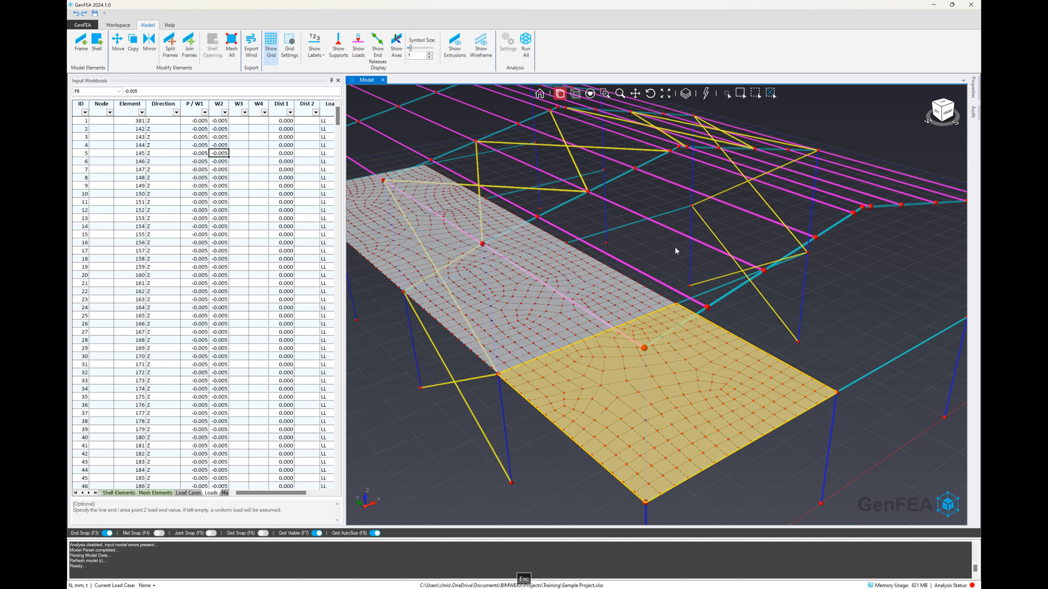
- Add a load combination C1 and include load case DL in it with a factor of 1.2
click(89, 493)
click(89, 493)
click(184, 494)
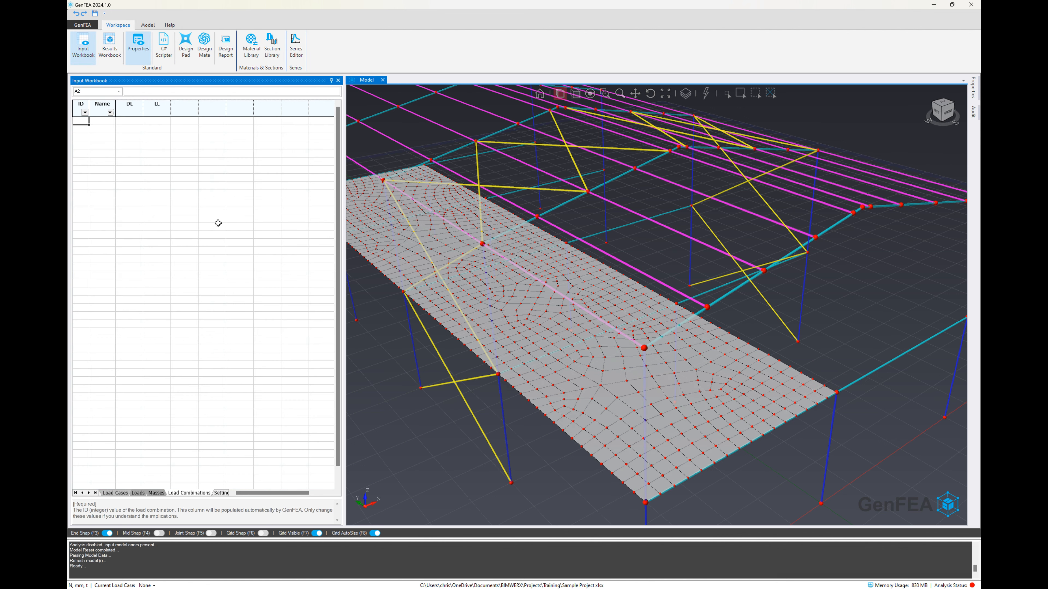
click(323, 41)
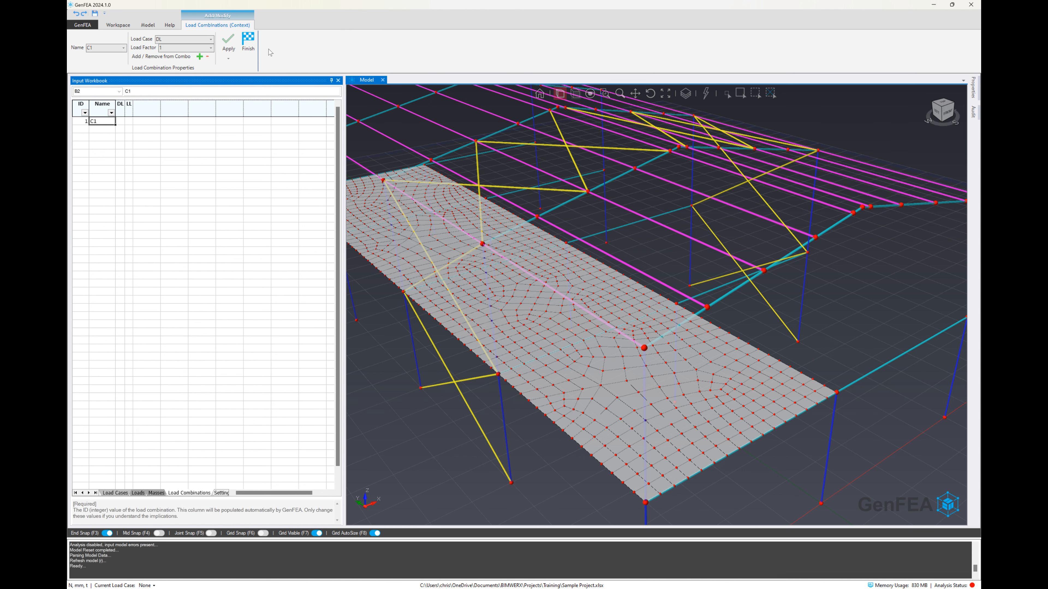
click(211, 48)
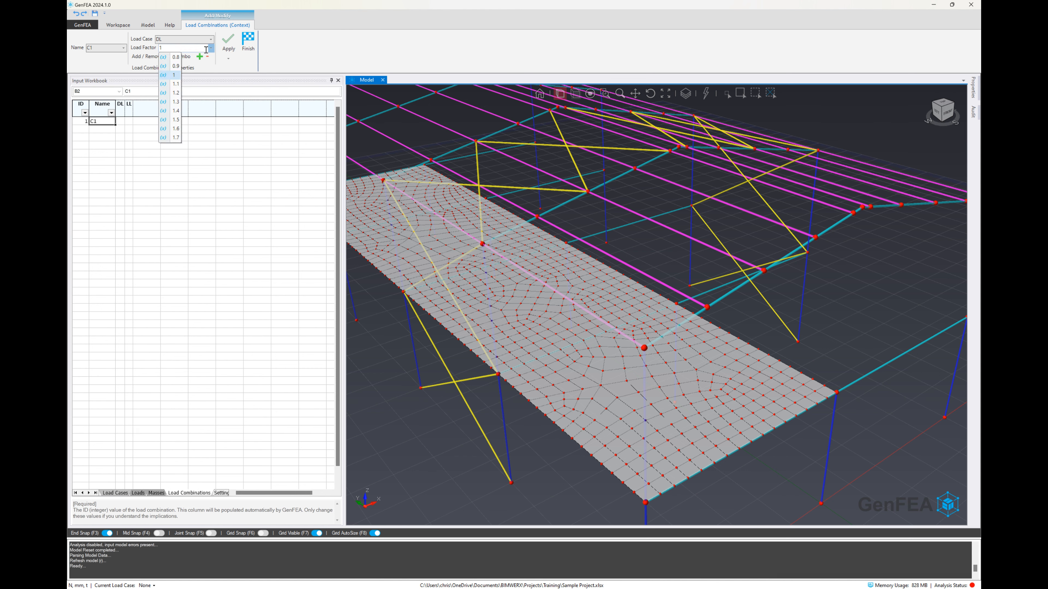
click(169, 89)
click(199, 56)
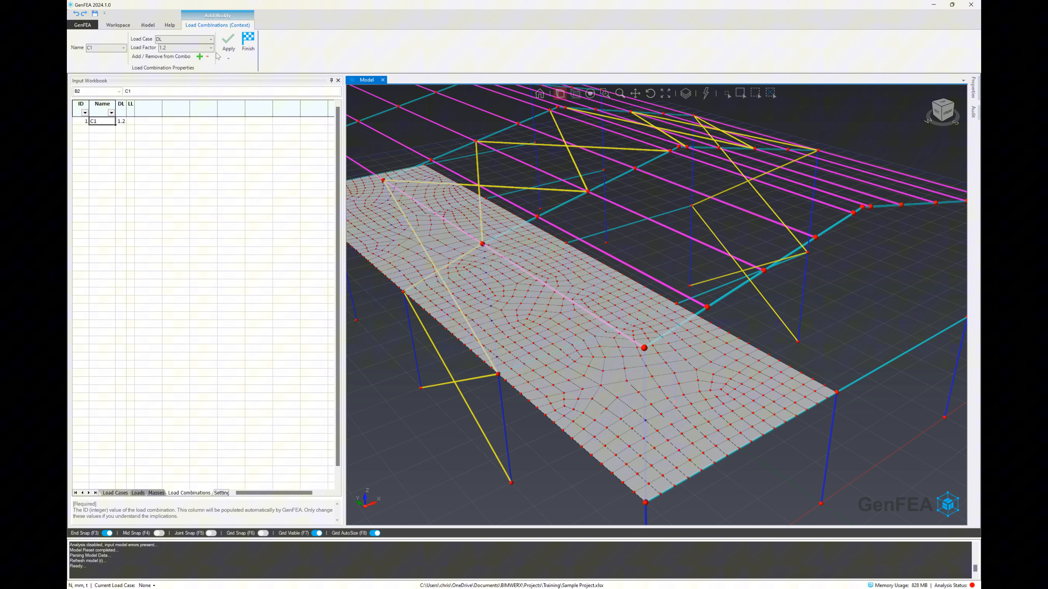
- Include load case LL in combination C1 with a factor of 1.5 and apply the combination
click(211, 39)
click(173, 58)
click(210, 48)
click(170, 123)
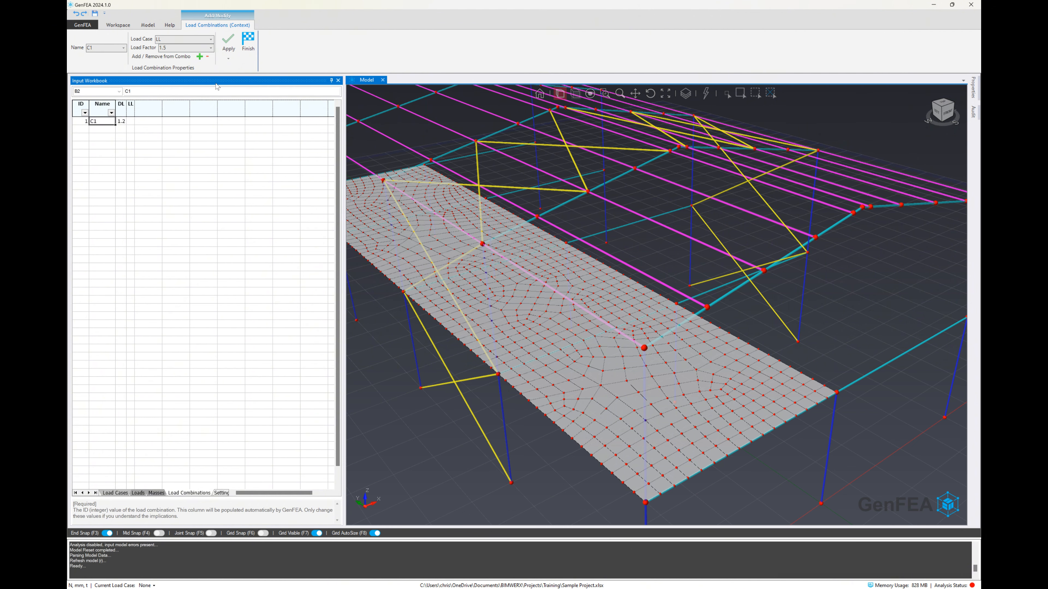
click(200, 57)
click(229, 43)
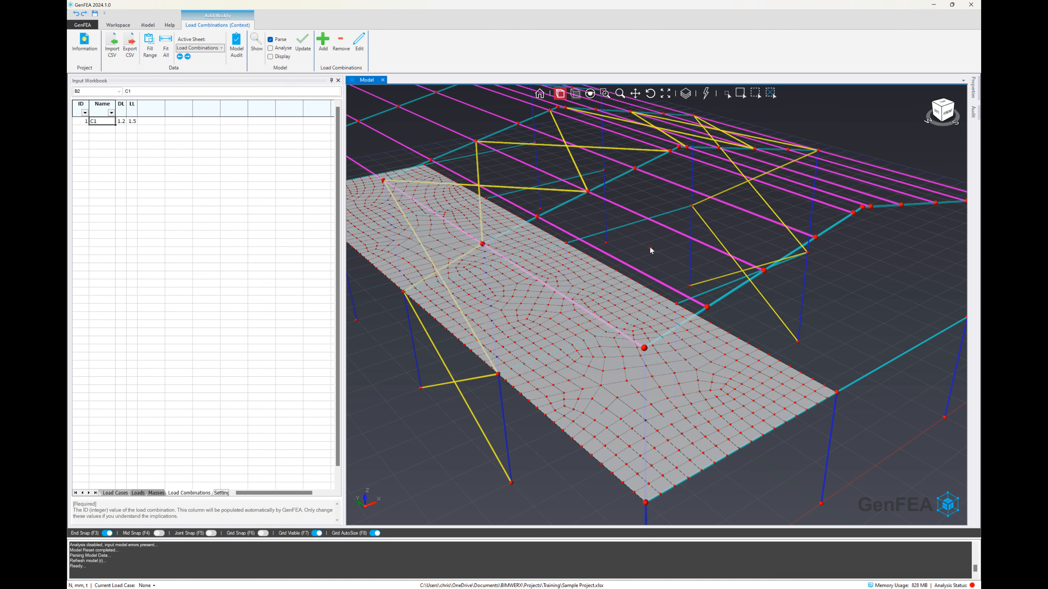
- Update the model and review the model audit for input issues
scroll(651, 247, up, 9)
scroll(624, 146, down, 3)
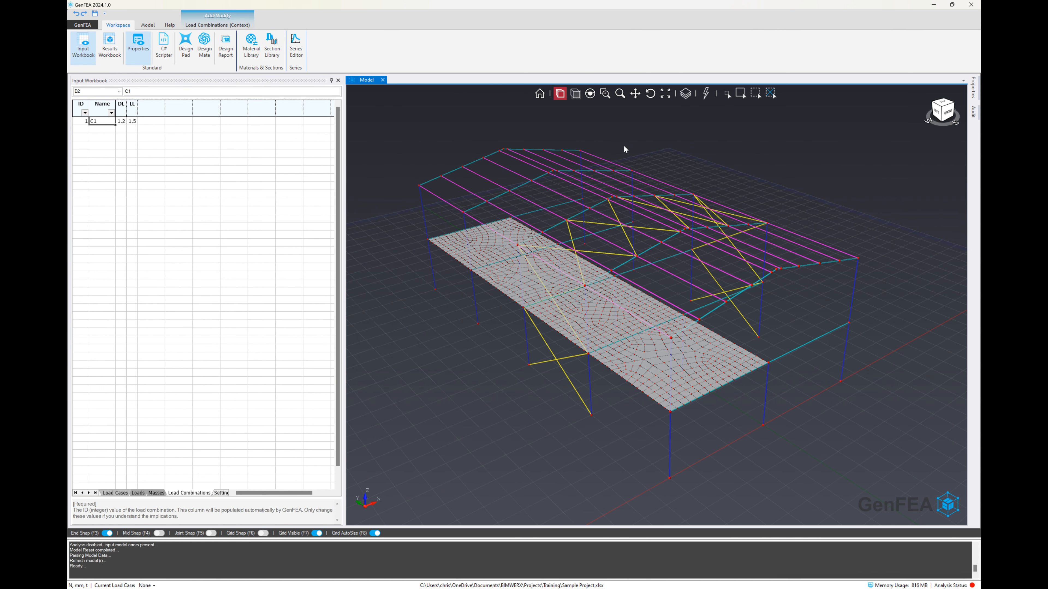
right_click(693, 170)
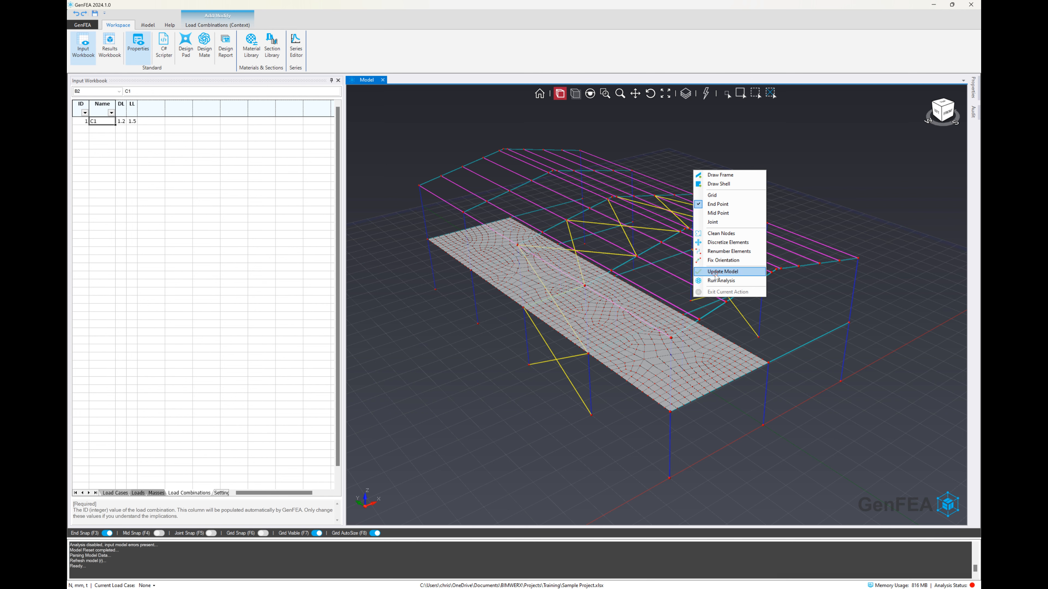
click(722, 271)
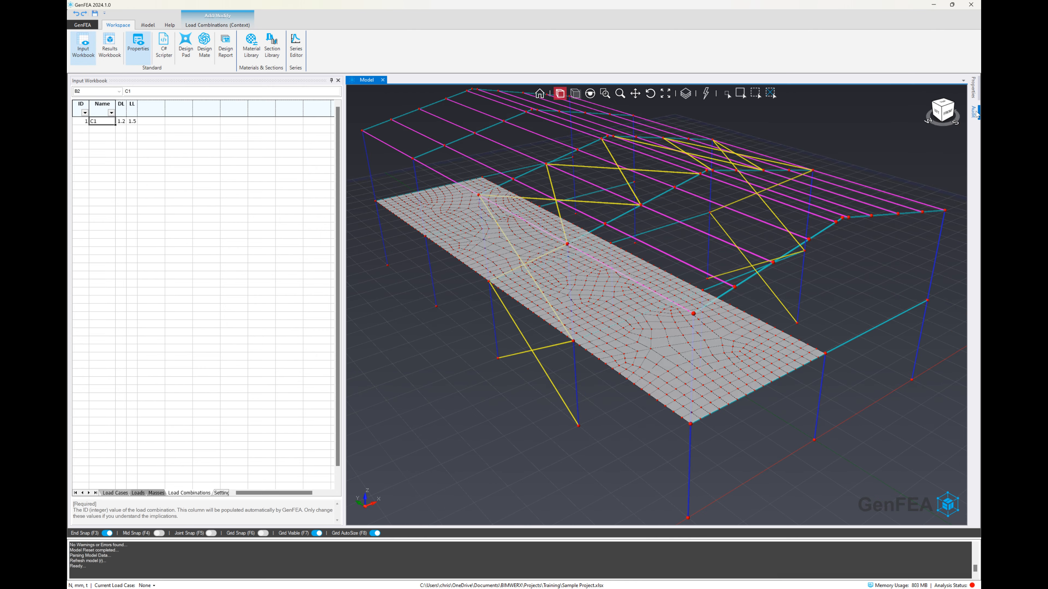
click(974, 111)
click(558, 456)
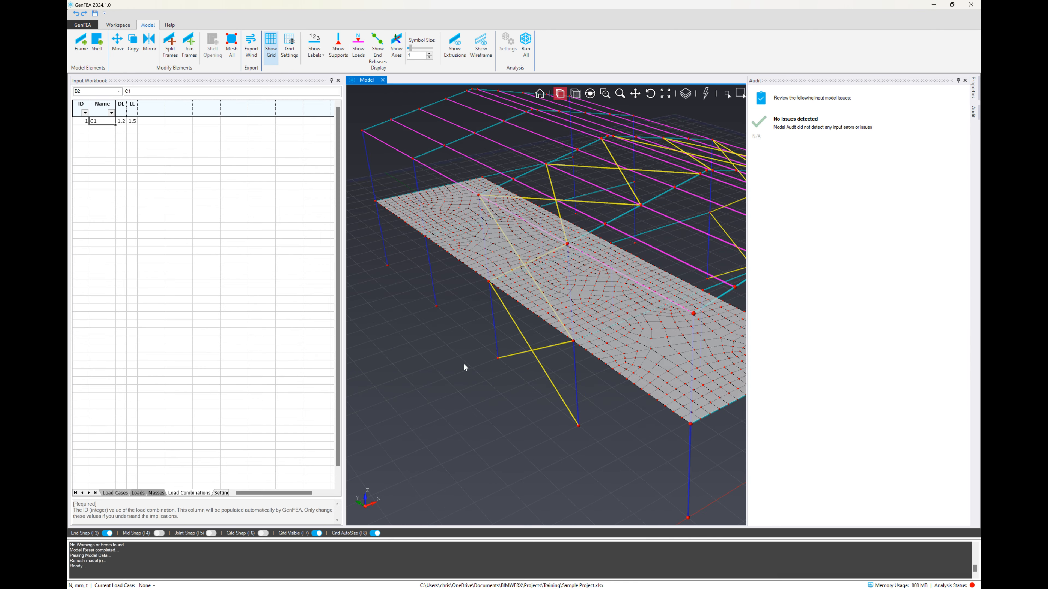
- Draw a 200 UB 18.2 beam in group Rafters at floor level between the outer columns of the open side's front bay
scroll(464, 363, down, 3)
mouse_move(660, 328)
middle_down()
mouse_move(609, 328)
mouse_move(658, 329)
mouse_move(645, 322)
mouse_move(664, 339)
middle_up()
right_click(751, 339)
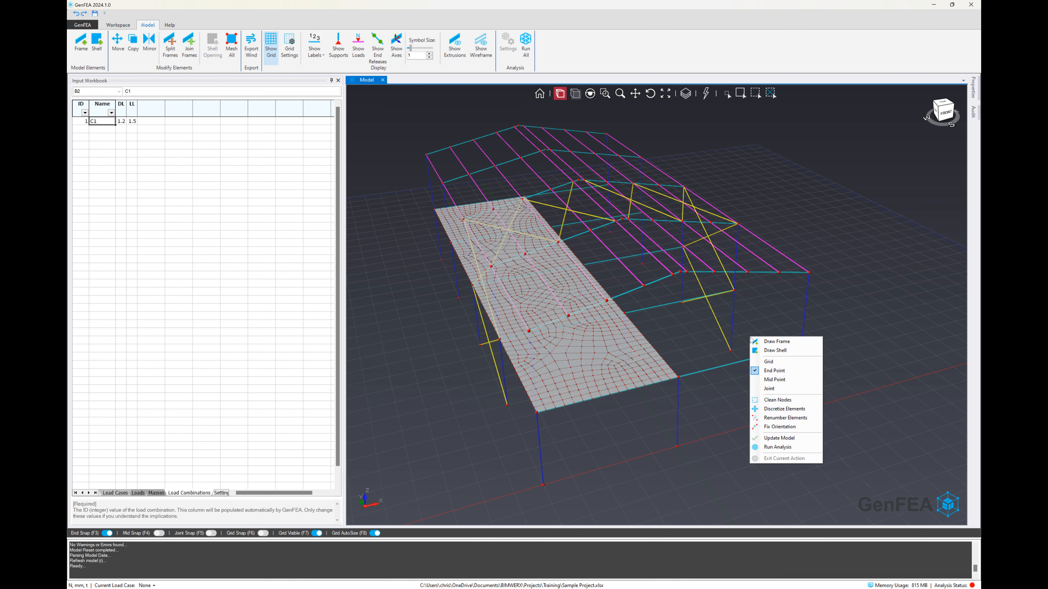
click(765, 342)
click(98, 41)
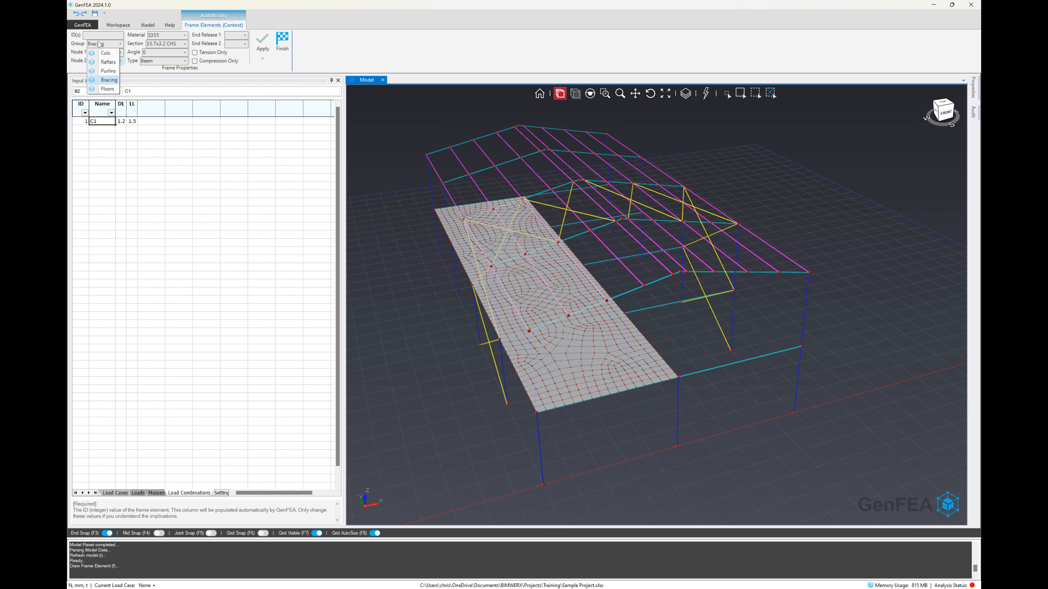
click(101, 62)
click(165, 43)
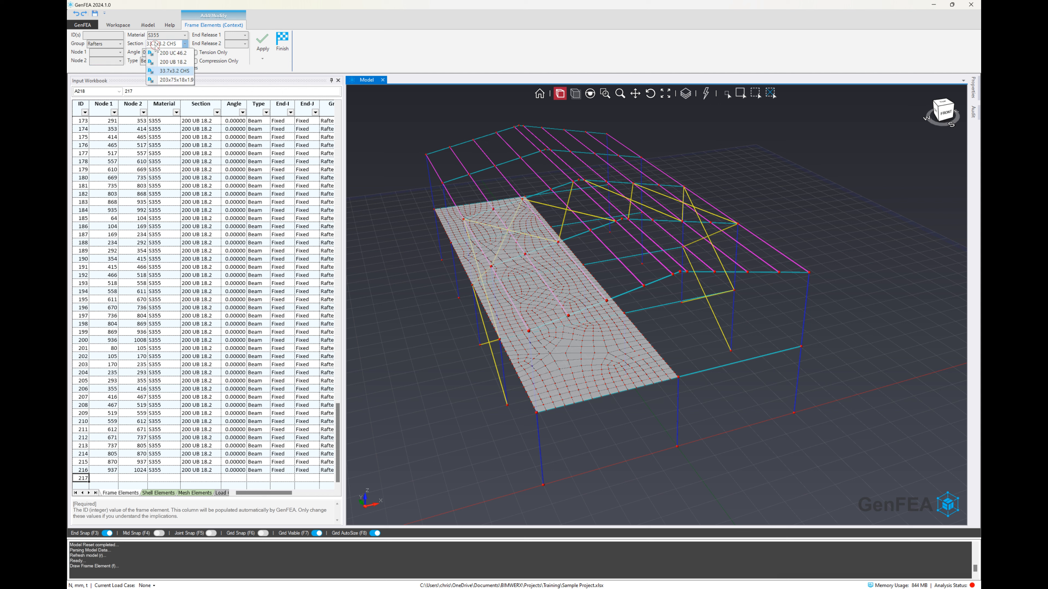
click(159, 60)
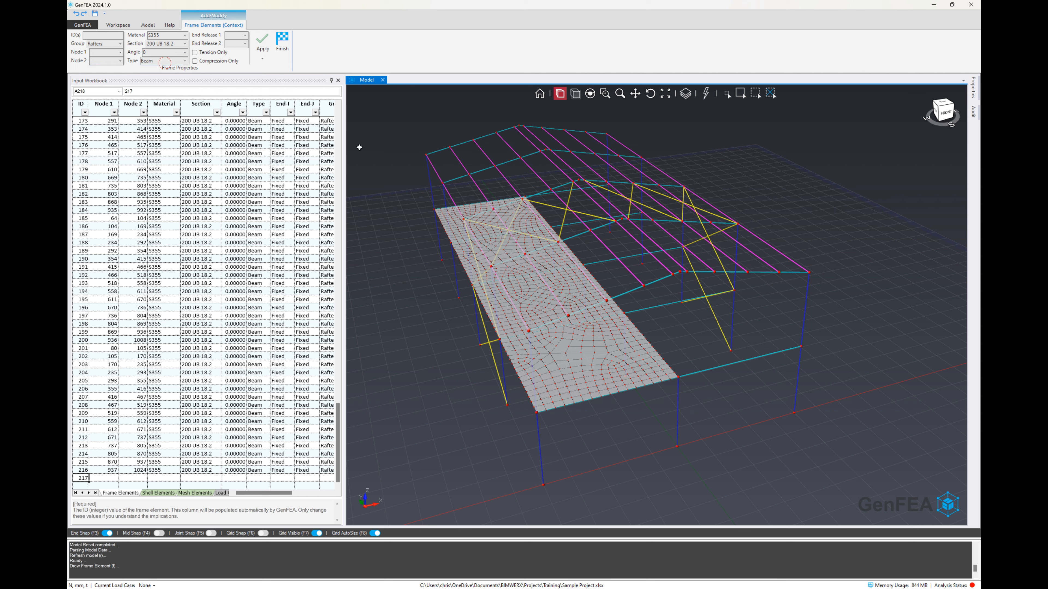
click(788, 351)
click(727, 291)
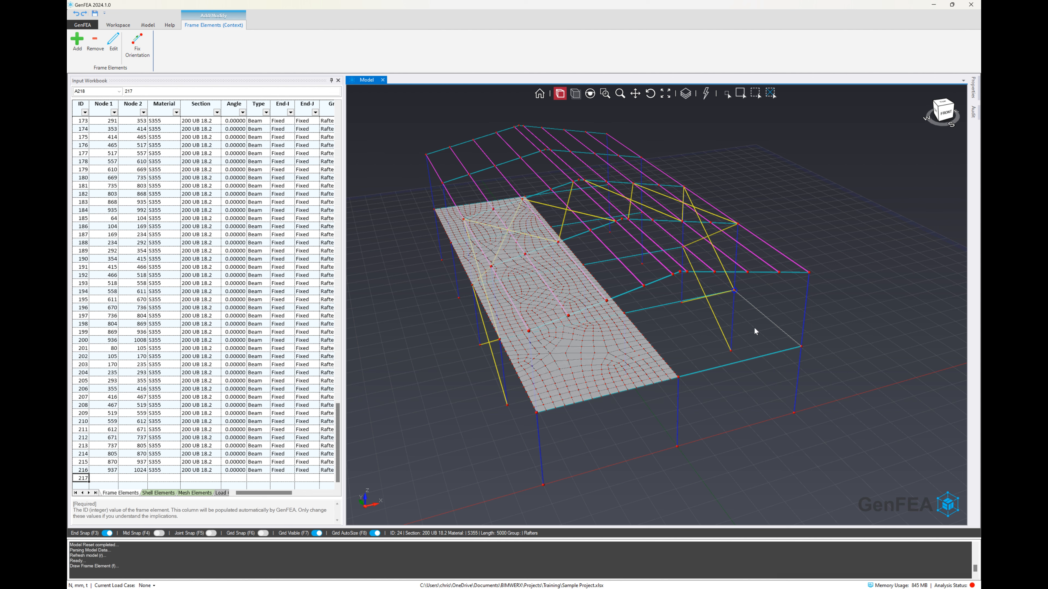
- Copy the new floor-level beam repeatedly along the outer column line with a Y offset of 5000
click(726, 93)
click(767, 319)
click(246, 44)
click(143, 48)
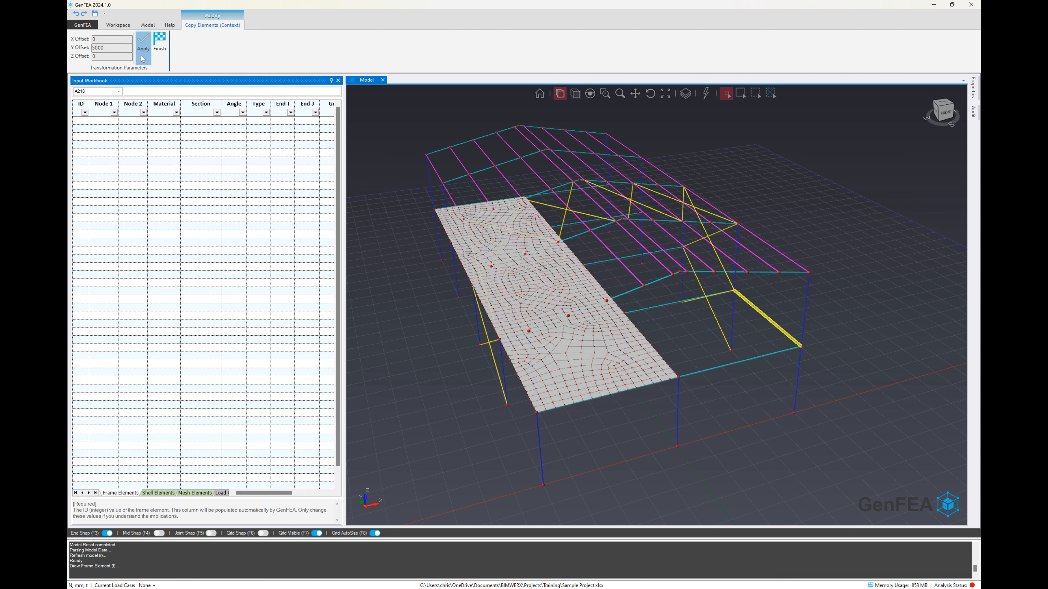
click(144, 51)
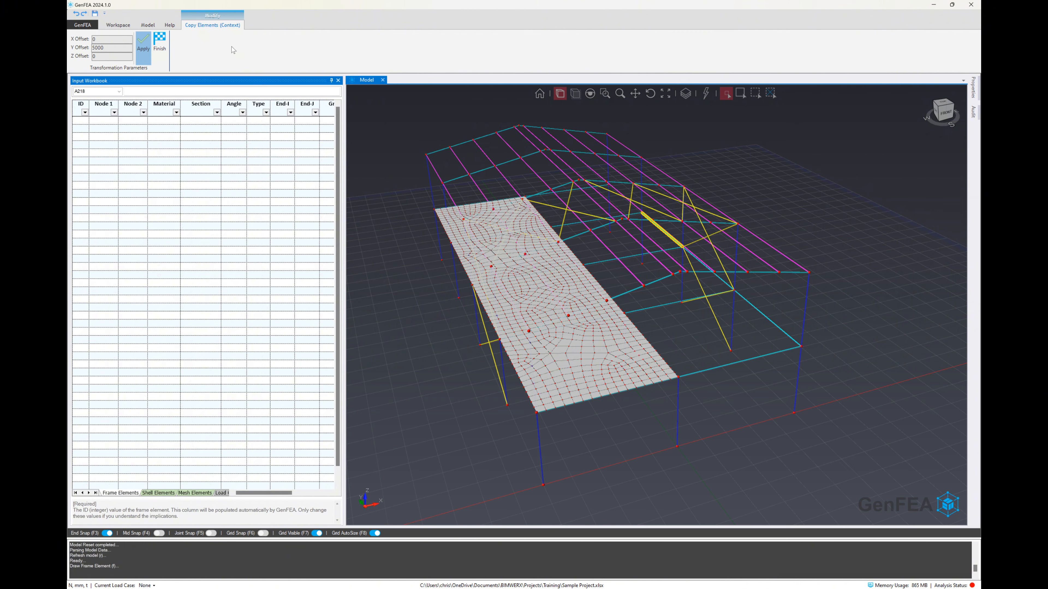
key(Escape)
key(Escape)
- Display the support symbols at the column bases
mouse_move(736, 416)
middle_down()
mouse_move(671, 402)
mouse_move(740, 408)
middle_up()
click(569, 395)
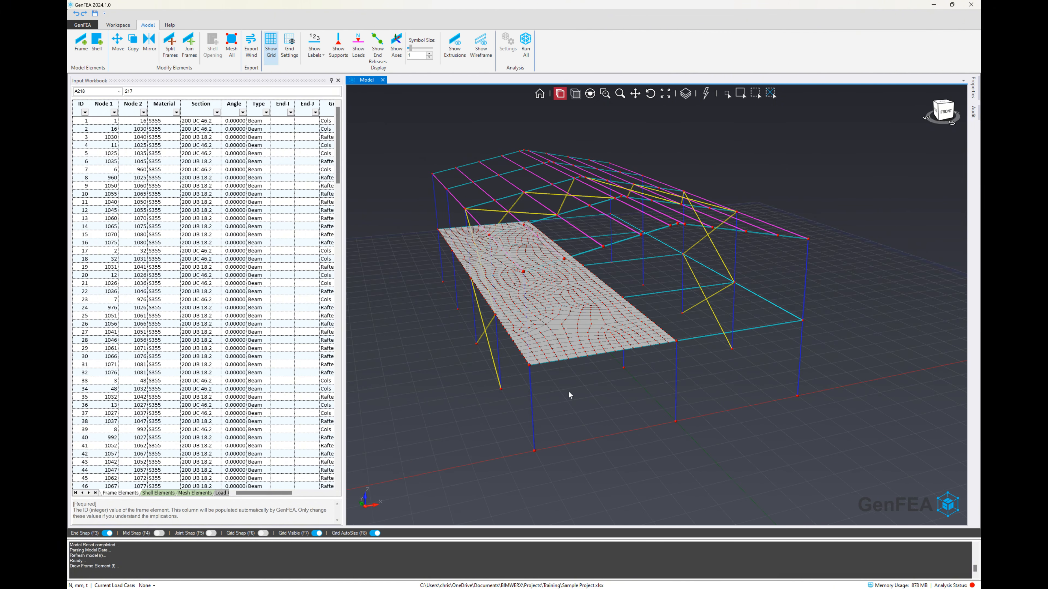
click(337, 49)
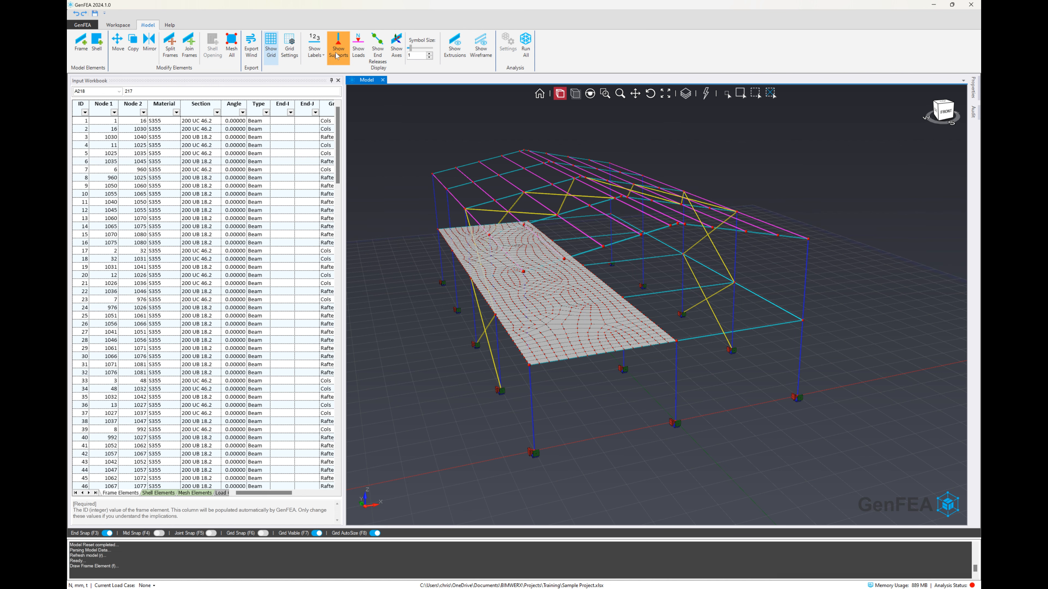
- Hide the support symbols at the column bases and save the project
middle_drag(652, 437, 671, 414)
click(342, 58)
click(94, 13)
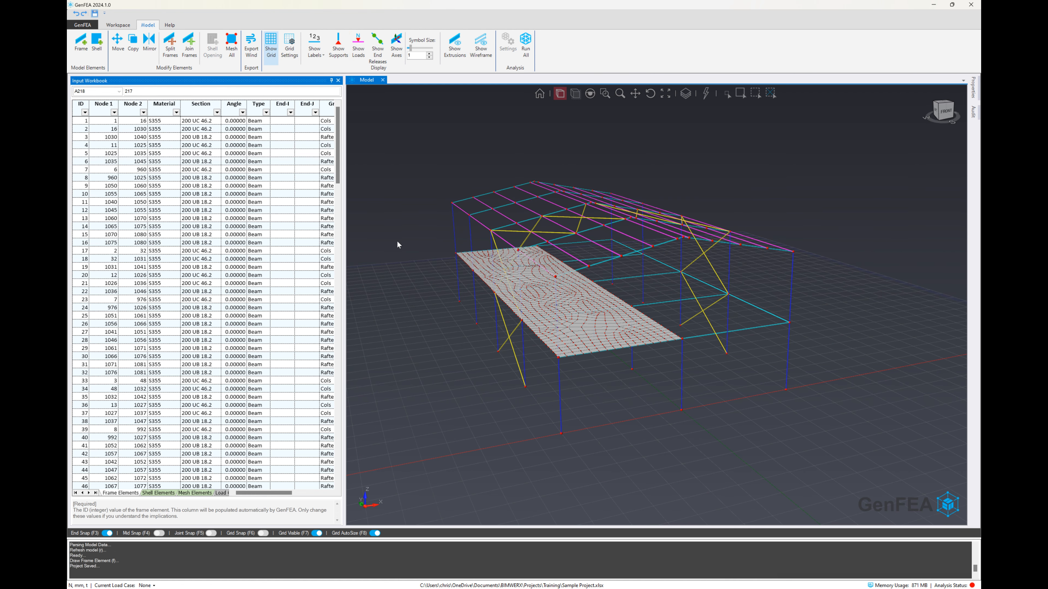
- Run the analysis on the complete building model
right_click(425, 276)
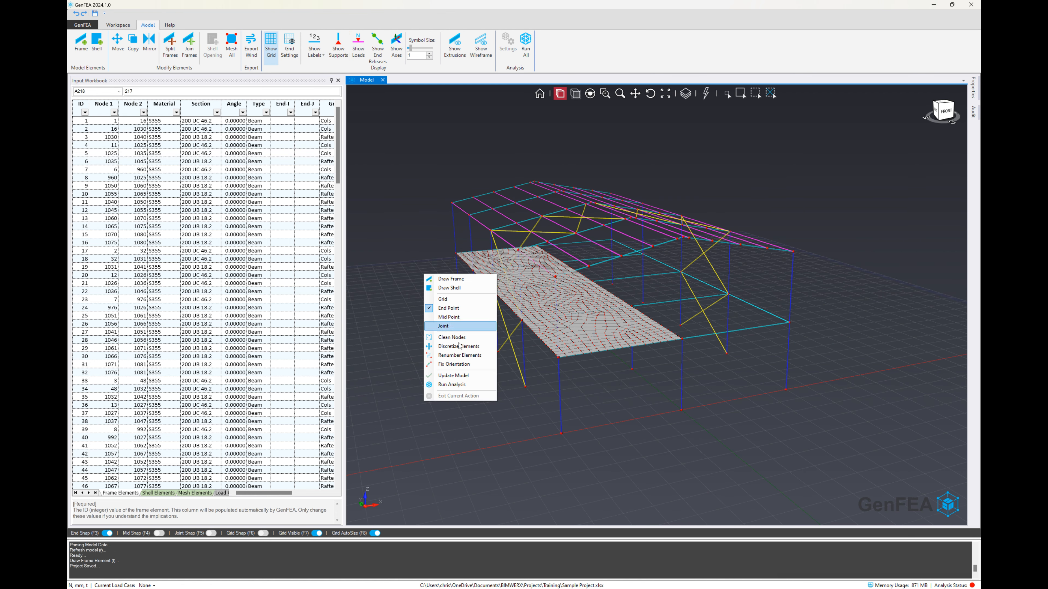
click(456, 385)
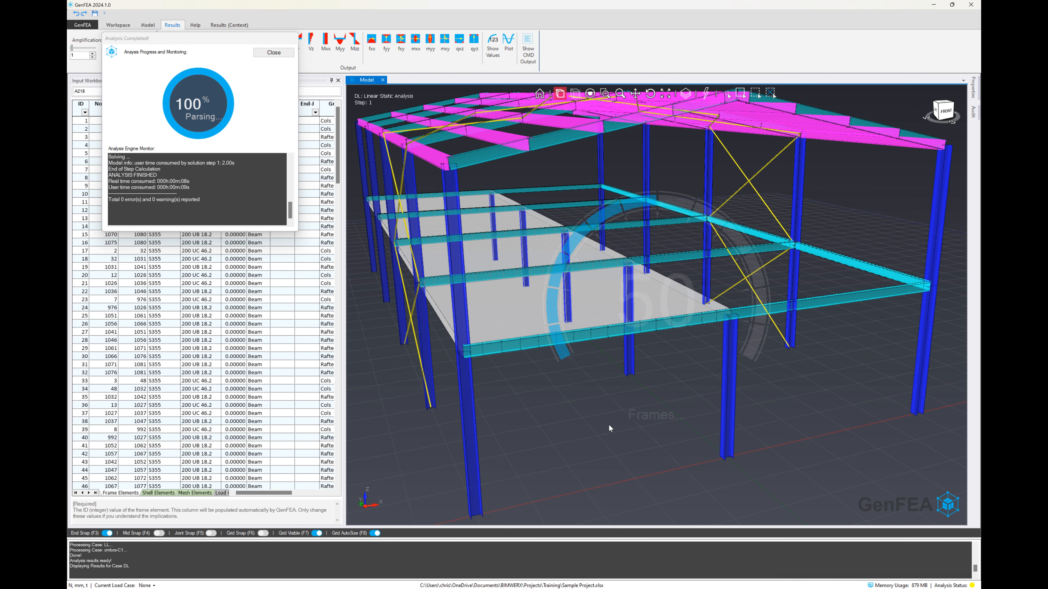
scroll(609, 425, down, 5)
middle_drag(608, 425, 613, 396)
scroll(614, 396, up, 5)
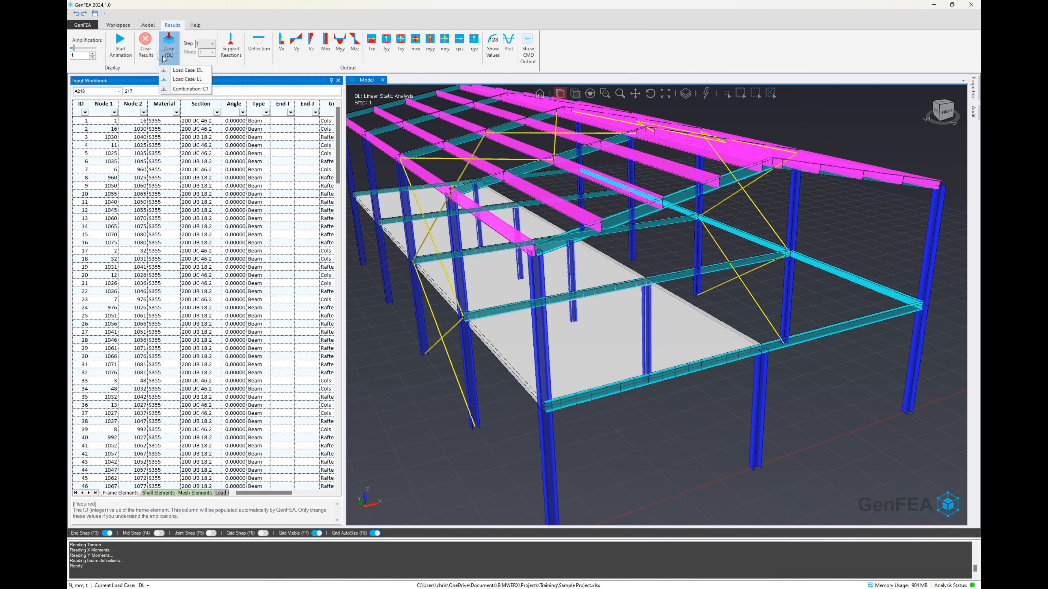
- Review the deflections for combination C1 and clear the analysis results
click(182, 78)
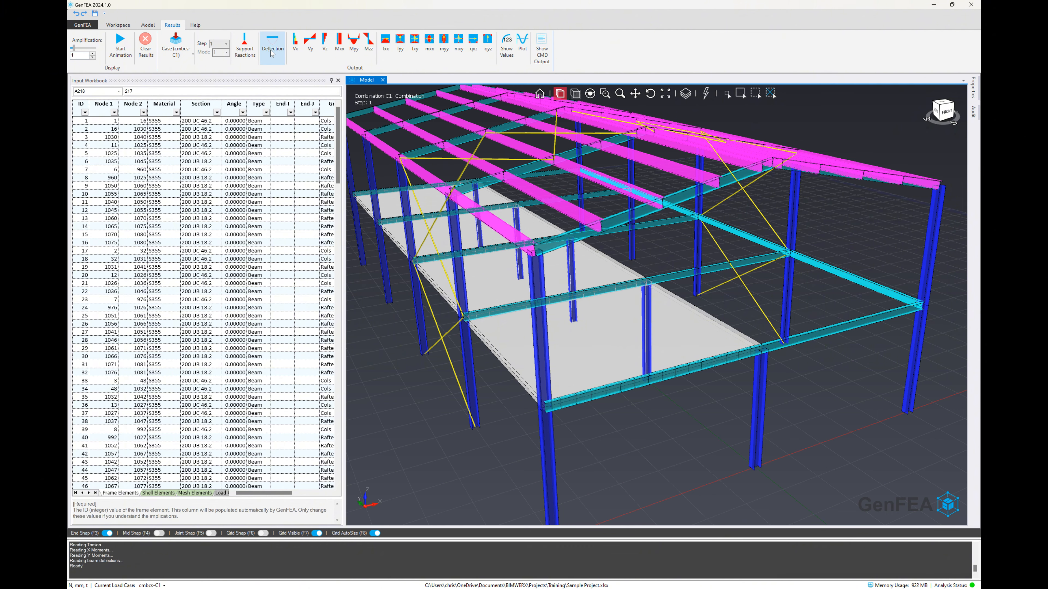
click(272, 44)
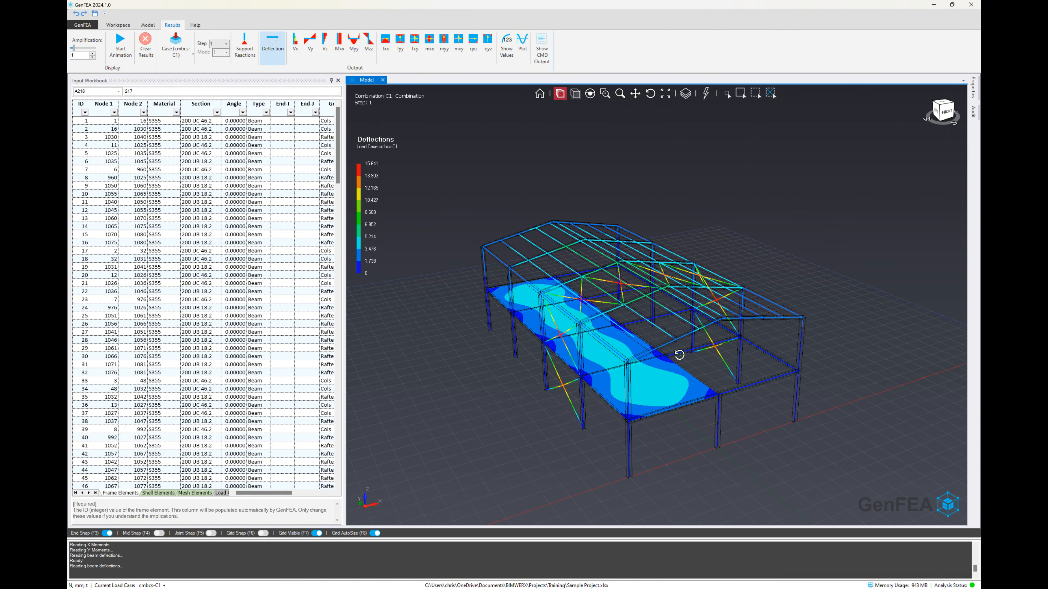
mouse_move(679, 357)
middle_down()
mouse_move(695, 349)
mouse_move(678, 347)
middle_up()
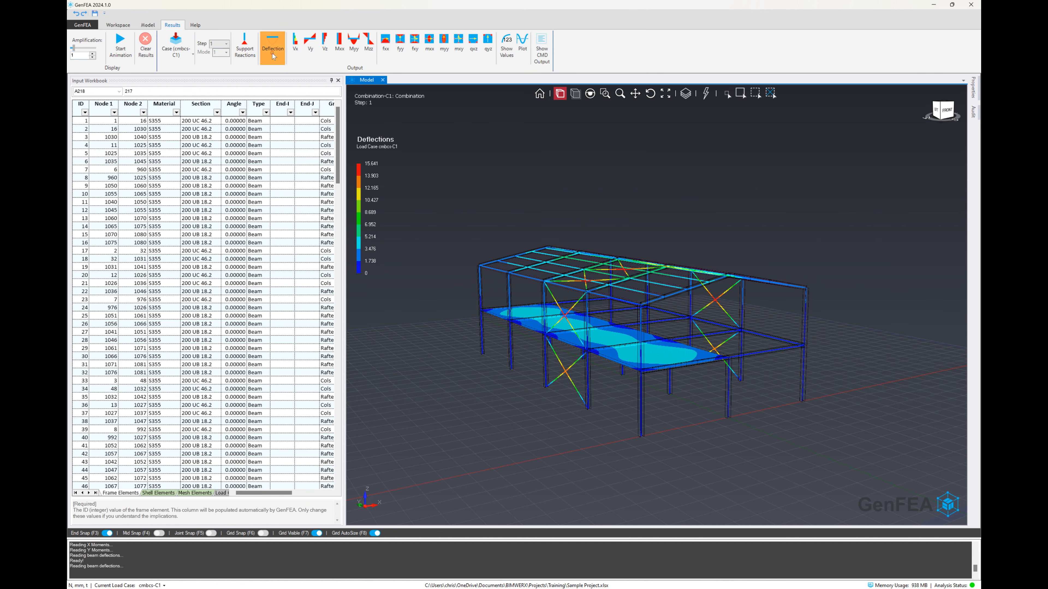
click(272, 44)
click(146, 45)
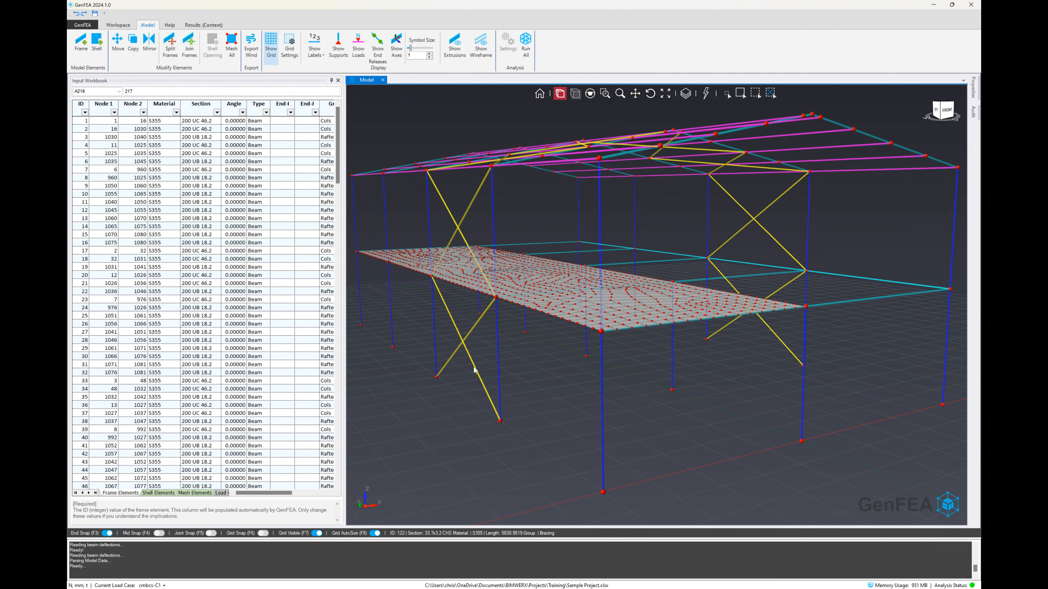
- Set all frame elements in the Bracing group to Tension Only, with End Release 1 and End Release 2 Pinned
click(478, 376)
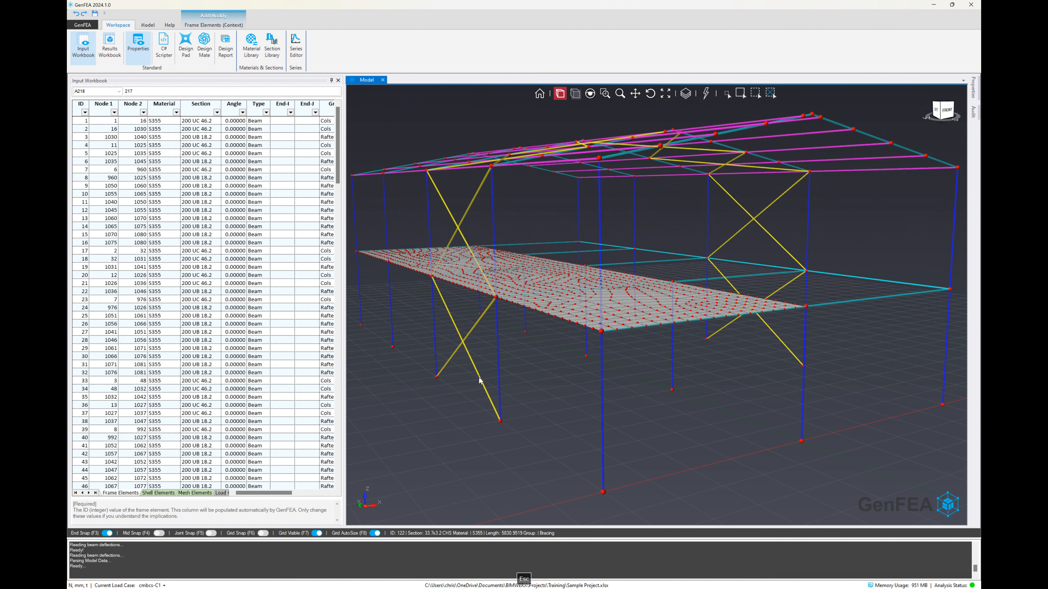
right_click(479, 379)
click(501, 394)
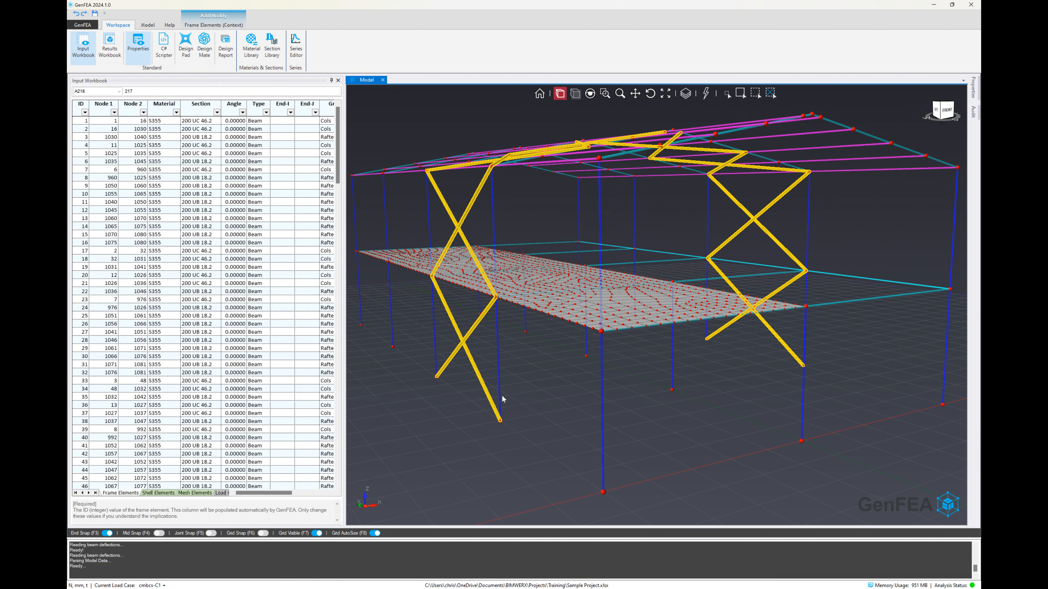
right_click(477, 371)
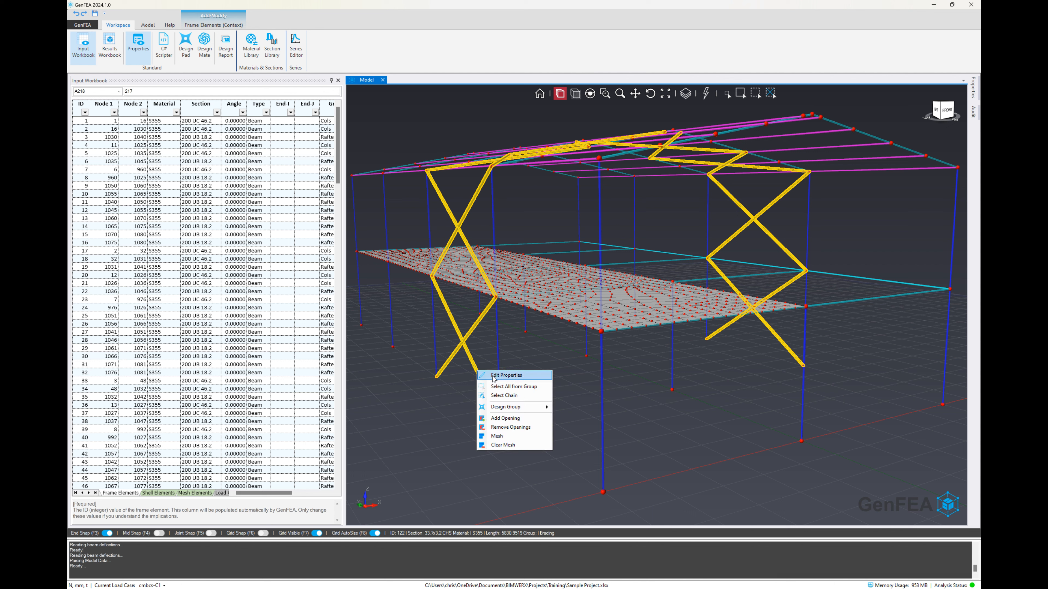
click(493, 376)
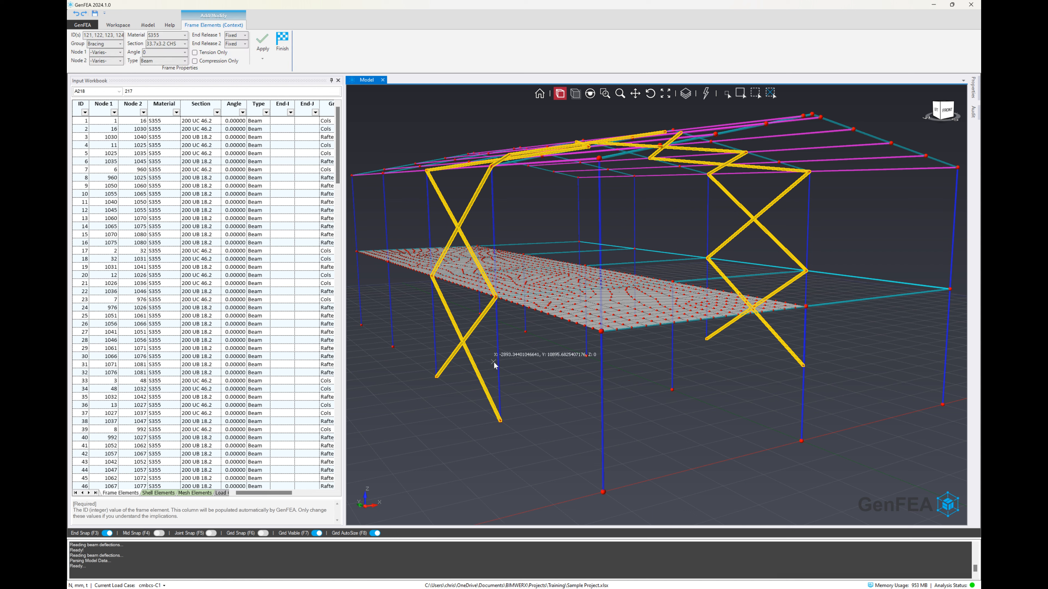
click(209, 52)
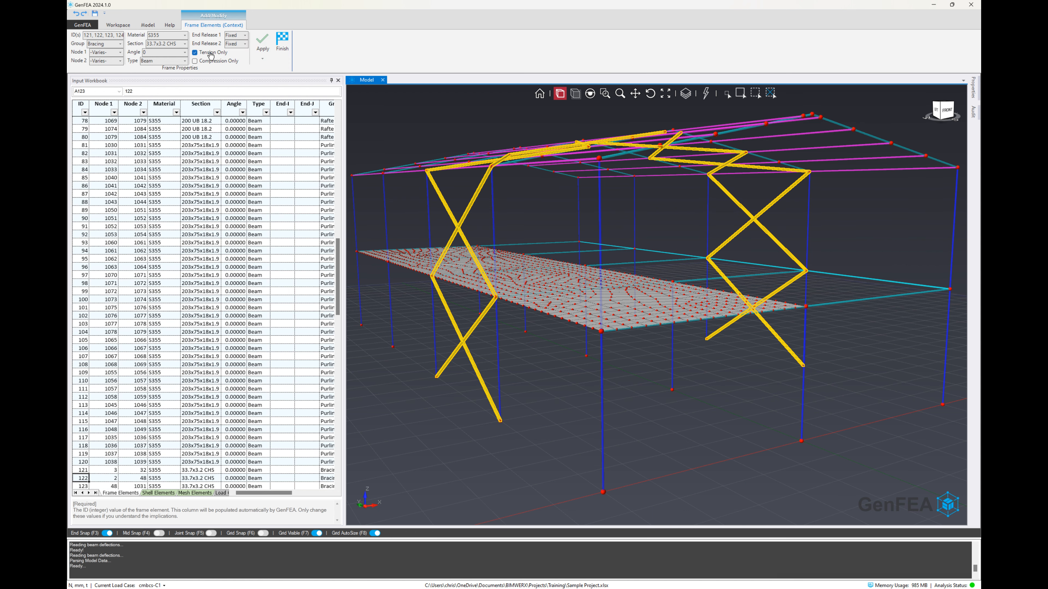
click(245, 36)
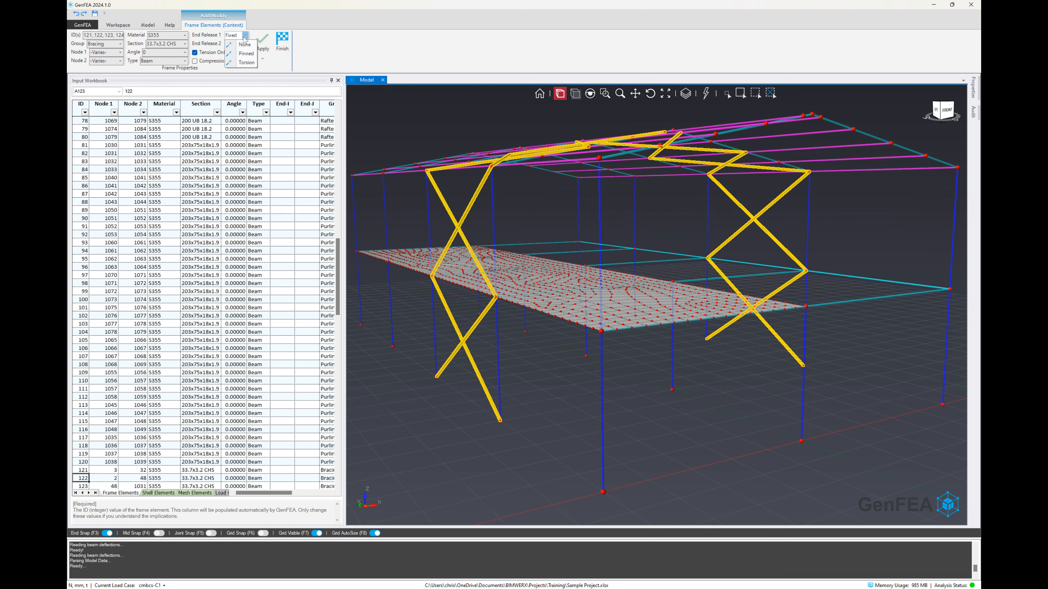
click(246, 53)
click(245, 44)
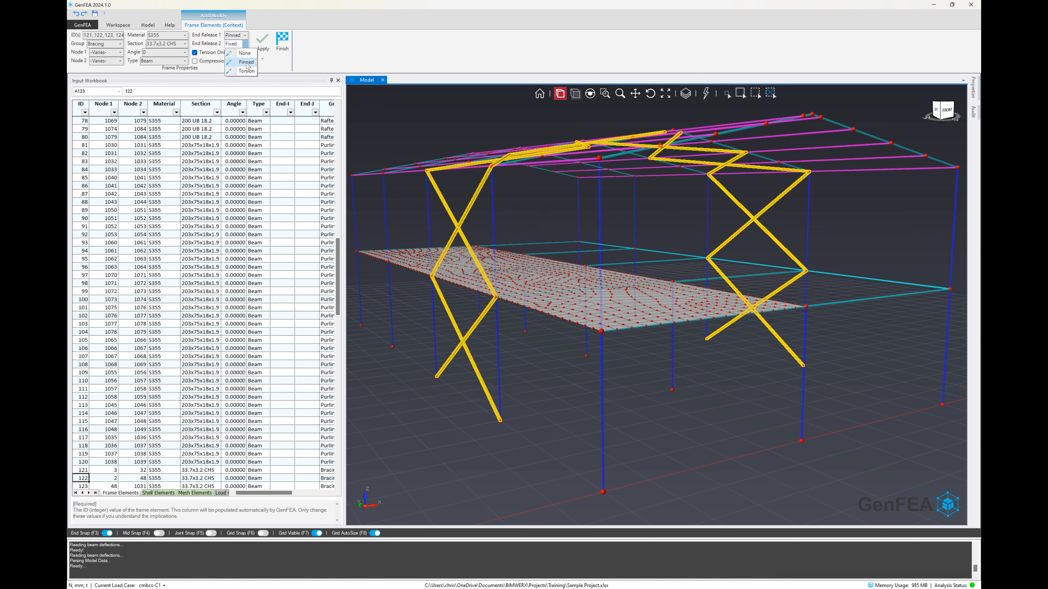
click(247, 63)
click(262, 40)
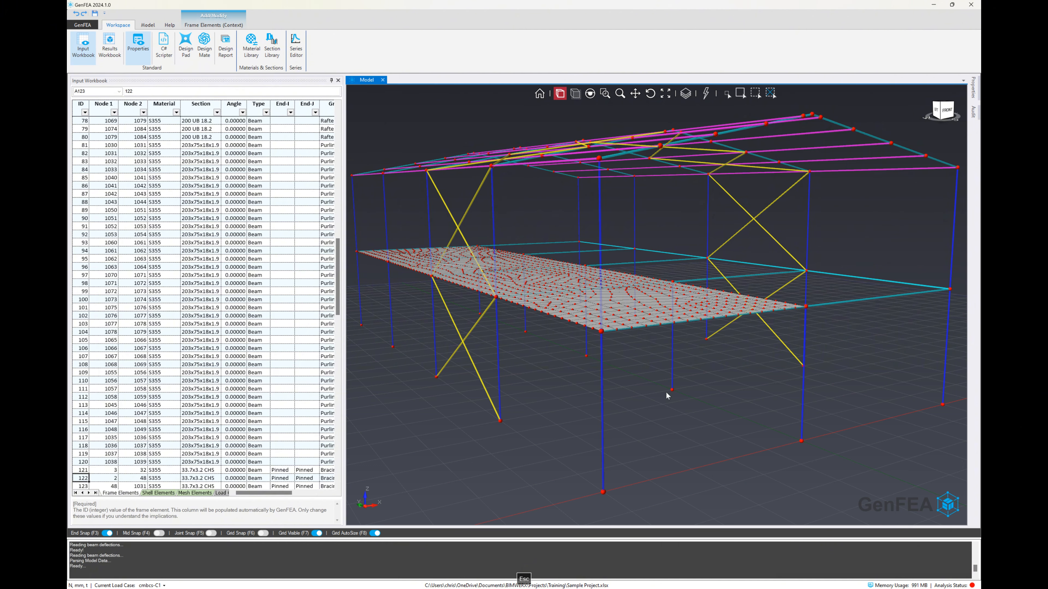
- Widen the input workbook and filter the frame elements to group Bracing to check their end releases and tension-only settings
scroll(600, 293, down, 3)
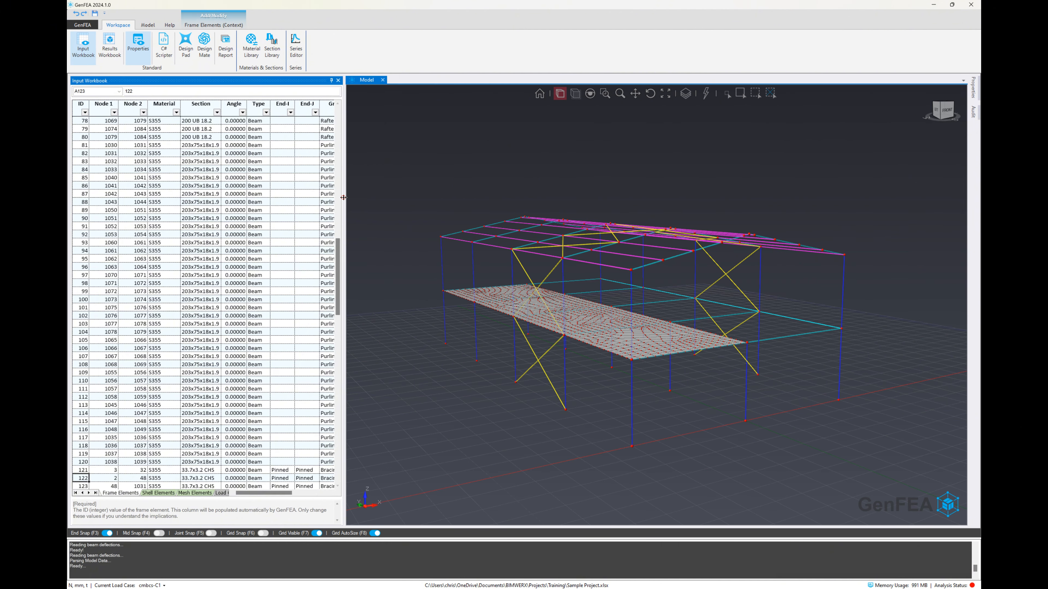
drag(342, 198, 490, 197)
click(349, 113)
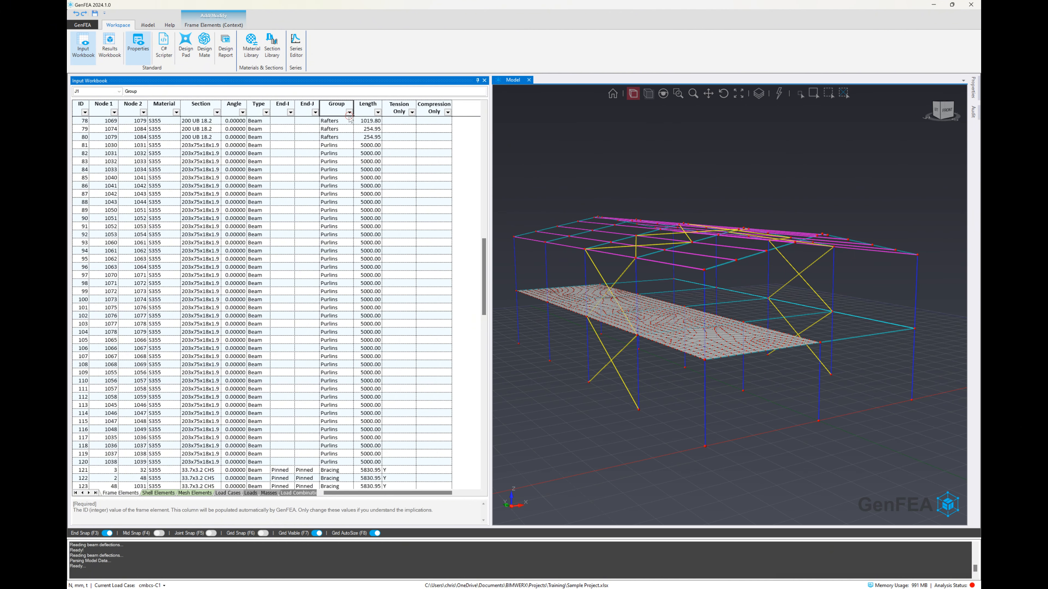
click(272, 178)
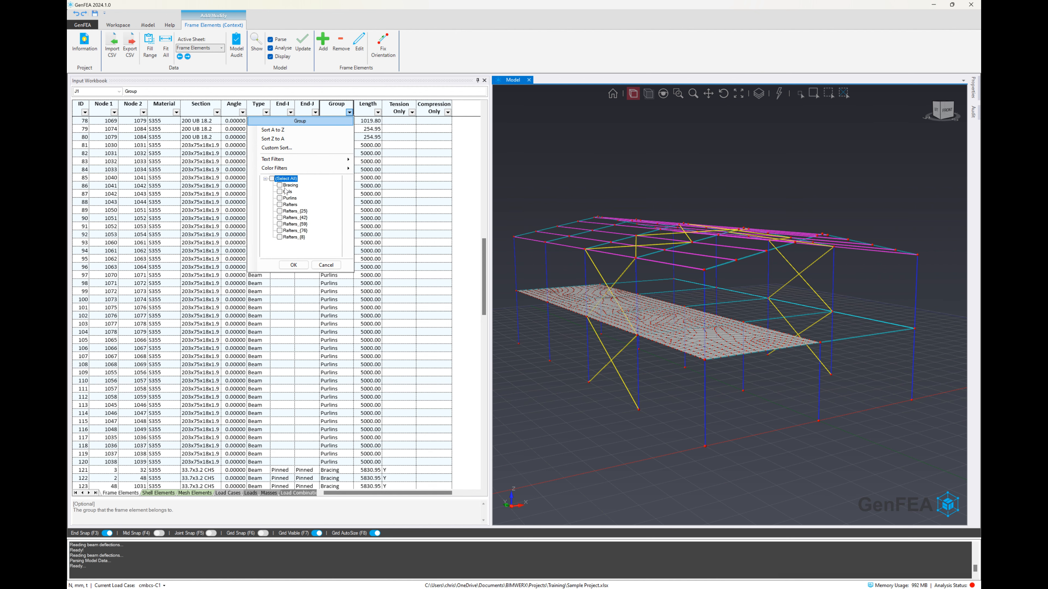
click(280, 185)
click(293, 266)
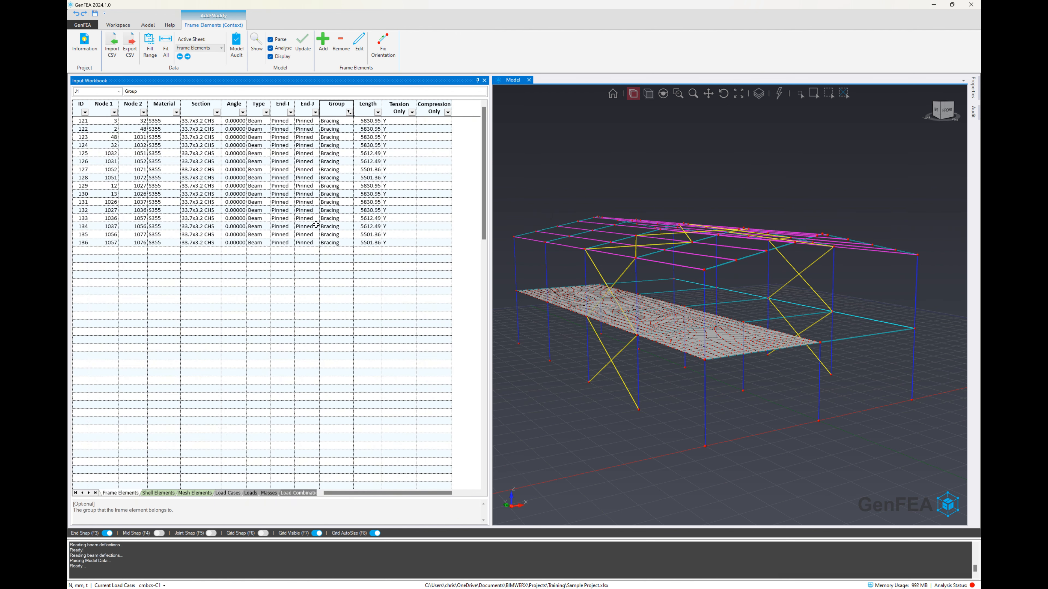
- Show all groups again in the frame elements table and narrow the input workbook
click(349, 112)
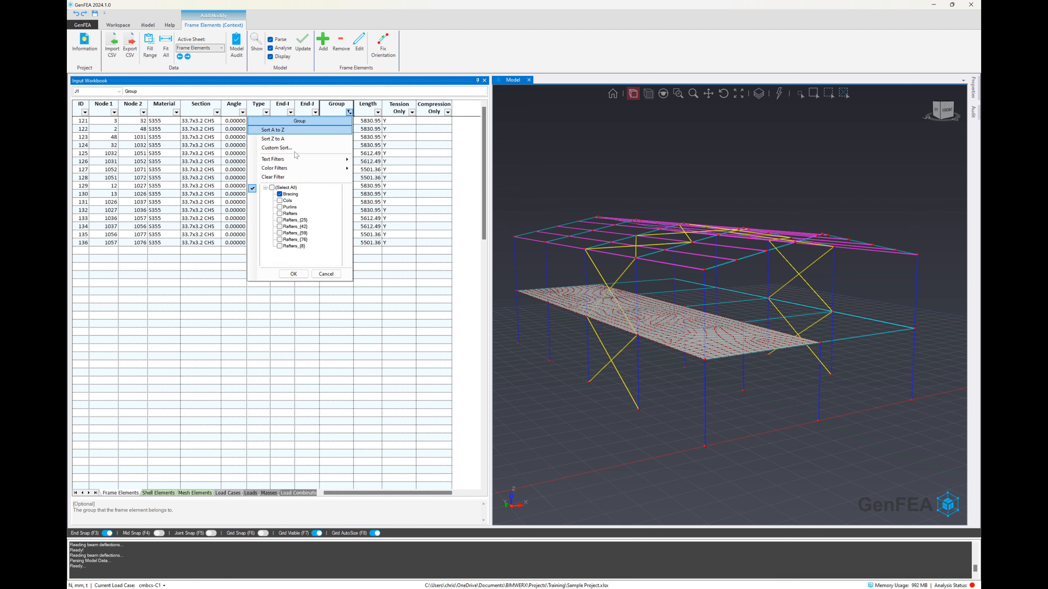
click(272, 187)
click(293, 274)
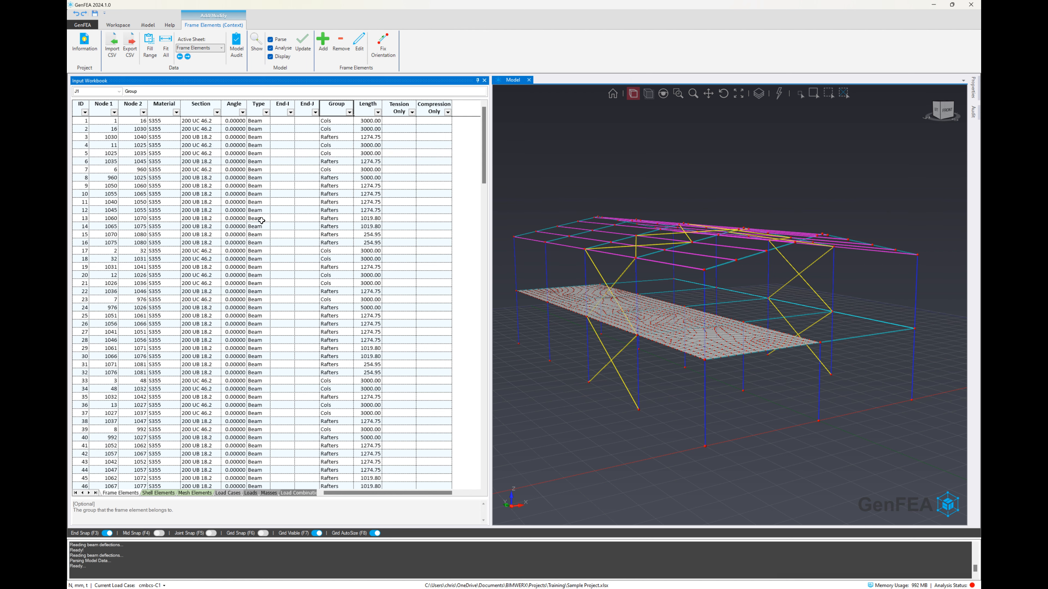
click(499, 145)
drag(492, 136, 394, 136)
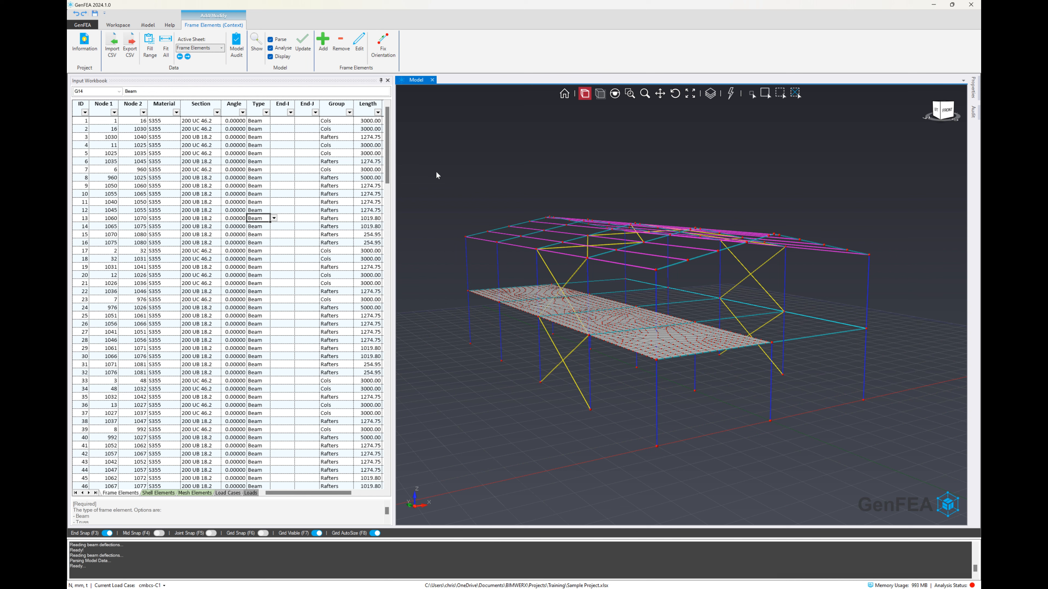
- Save the project and rerun the analysis with the revised bracing
click(94, 14)
right_click(595, 185)
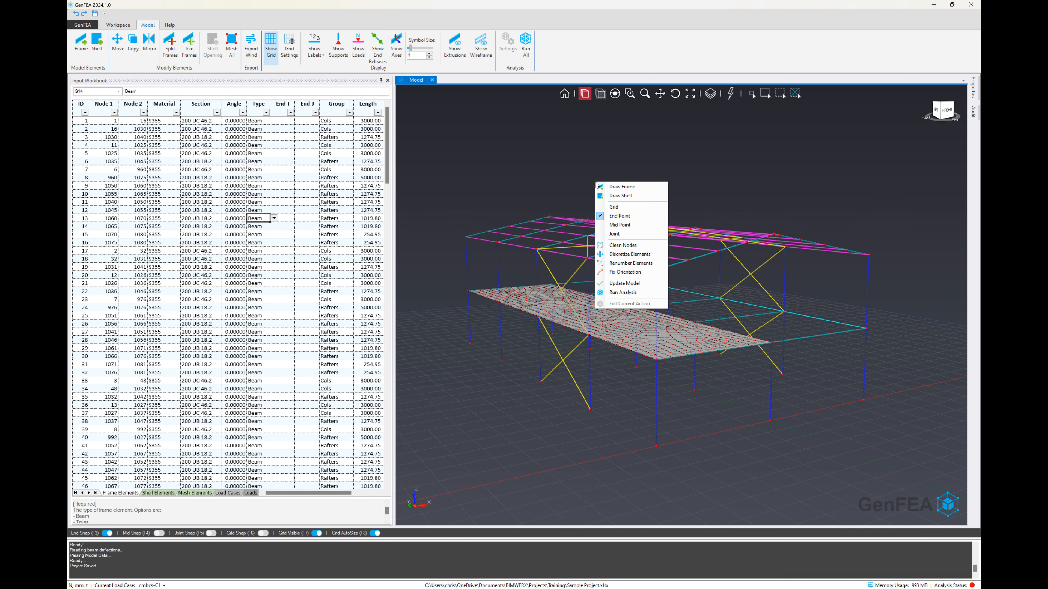
click(611, 291)
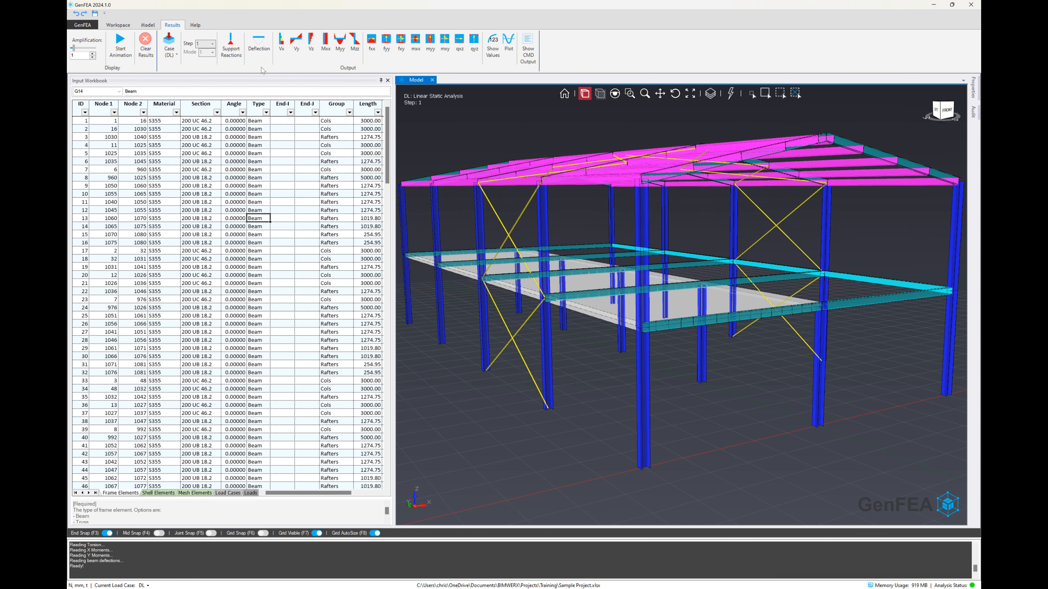
- Display the deflections for combination C1 and play their animation briefly
click(169, 58)
click(181, 87)
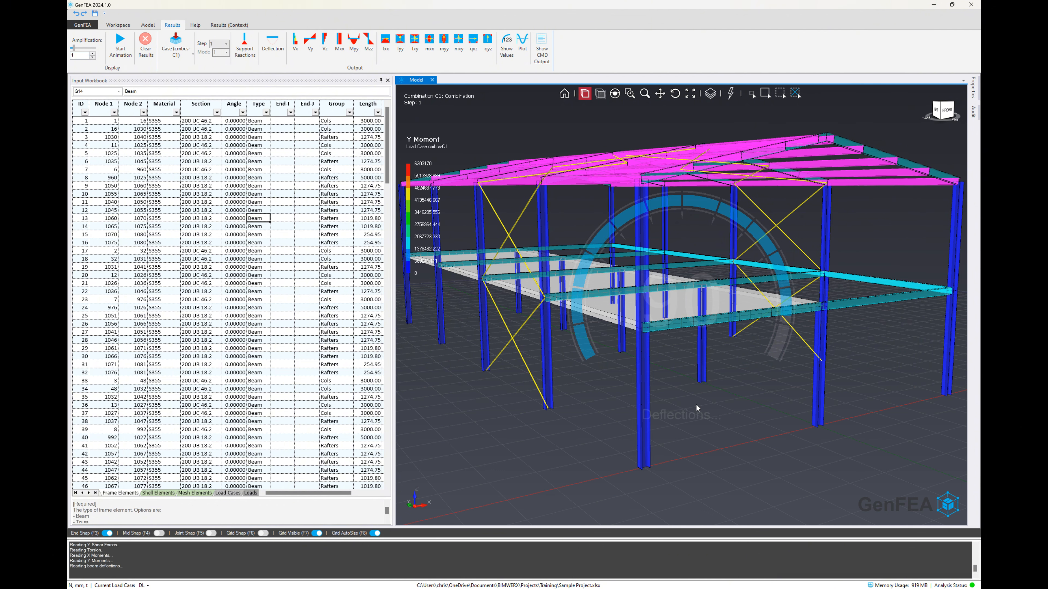
click(273, 51)
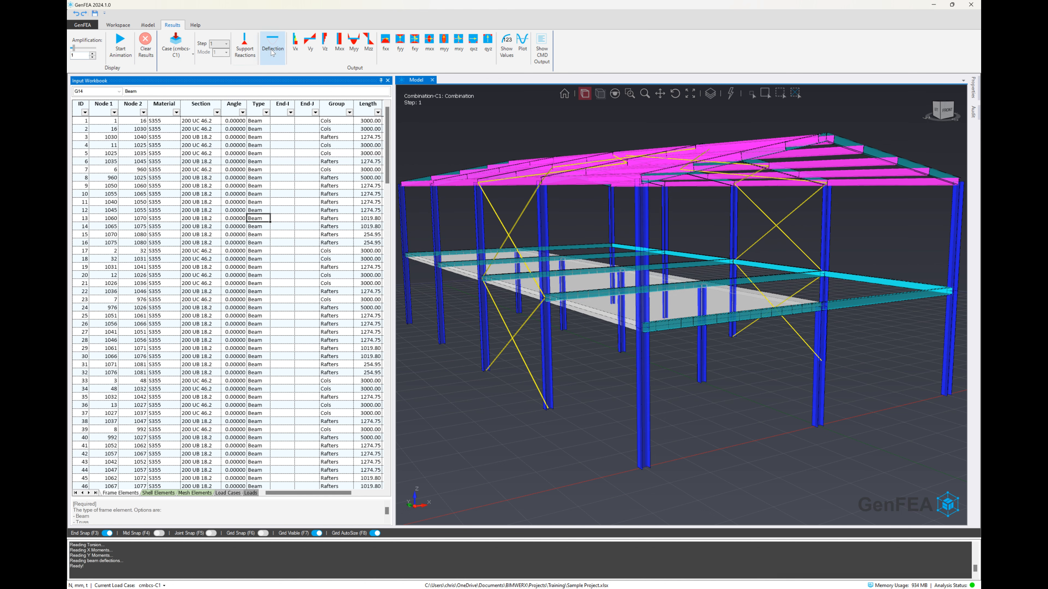
middle_drag(644, 341, 623, 266)
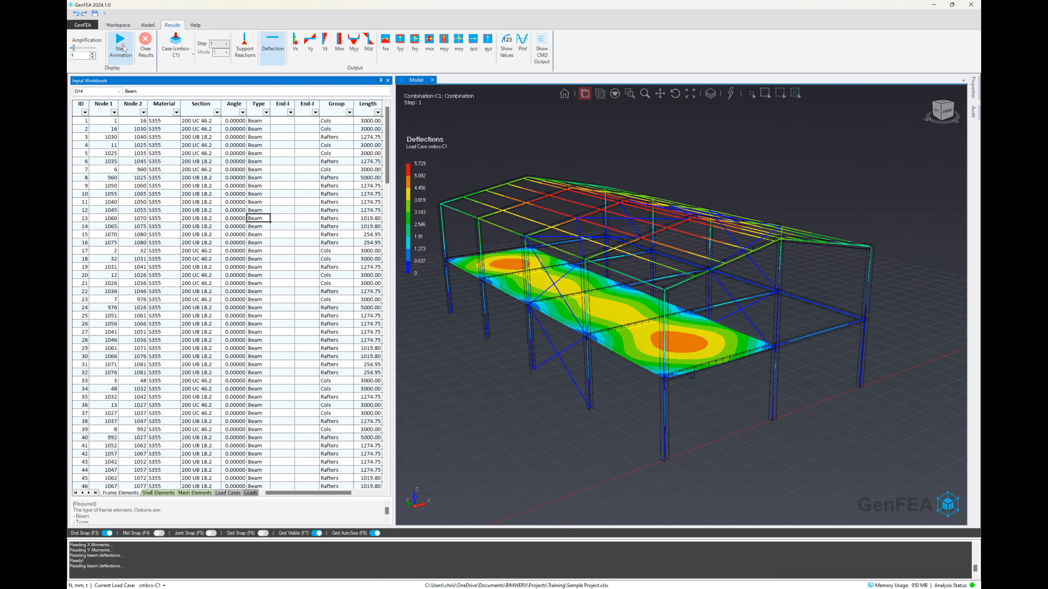
click(122, 47)
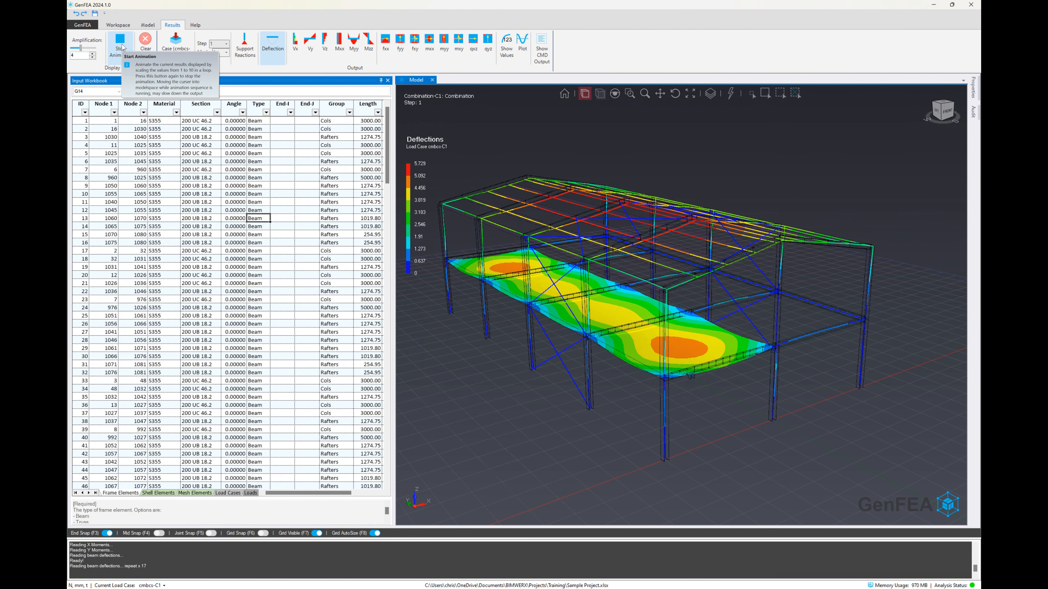
click(122, 47)
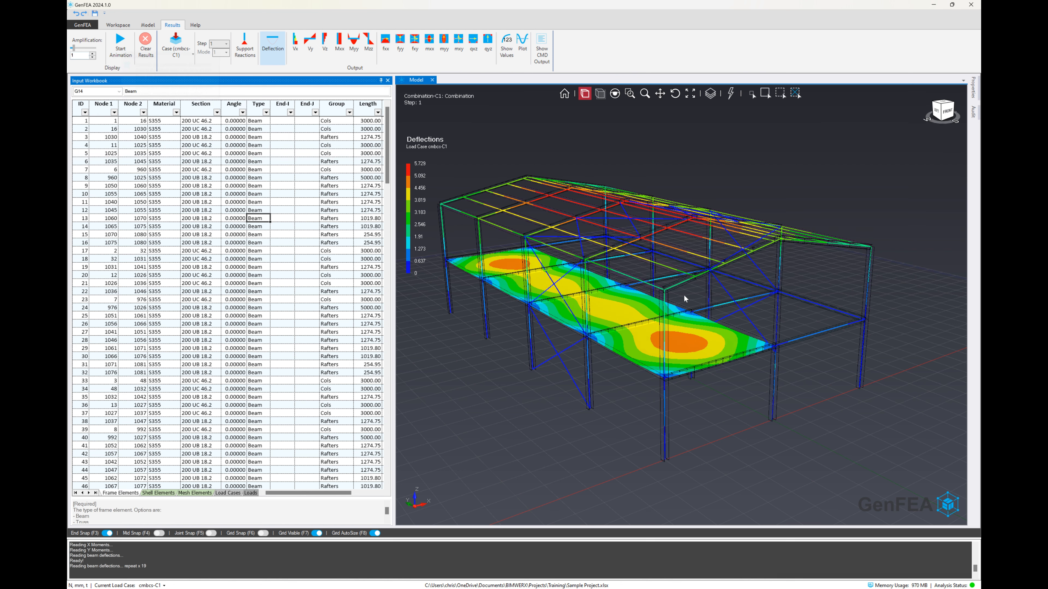
- Inspect the deflected building with its deflection values shown, and hide the values
scroll(683, 295, down, 5)
scroll(674, 288, up, 4)
mouse_move(675, 283)
middle_down()
mouse_move(632, 274)
mouse_move(630, 258)
mouse_move(663, 285)
middle_up()
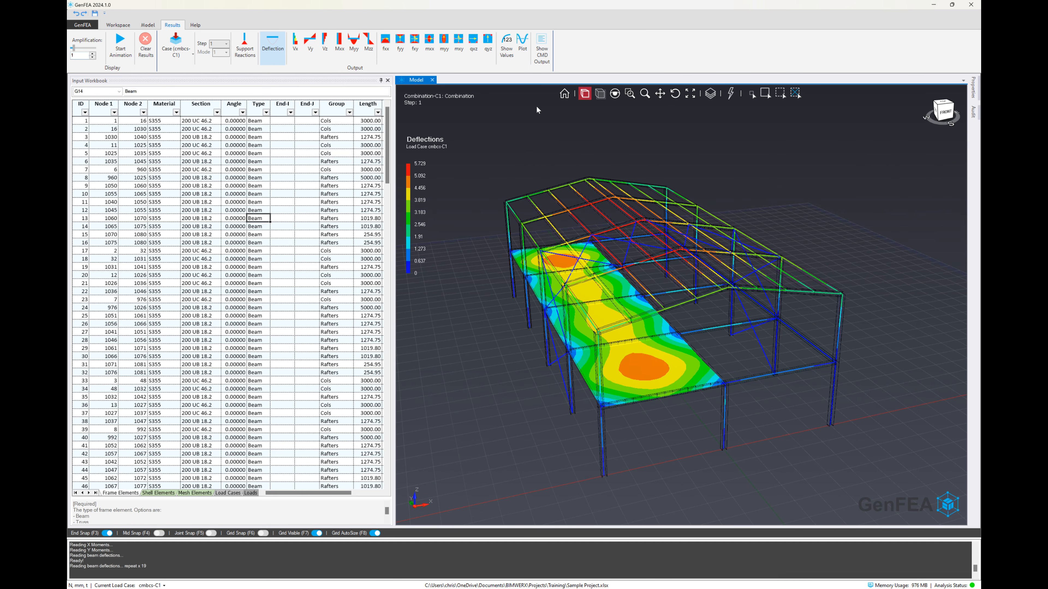
click(507, 46)
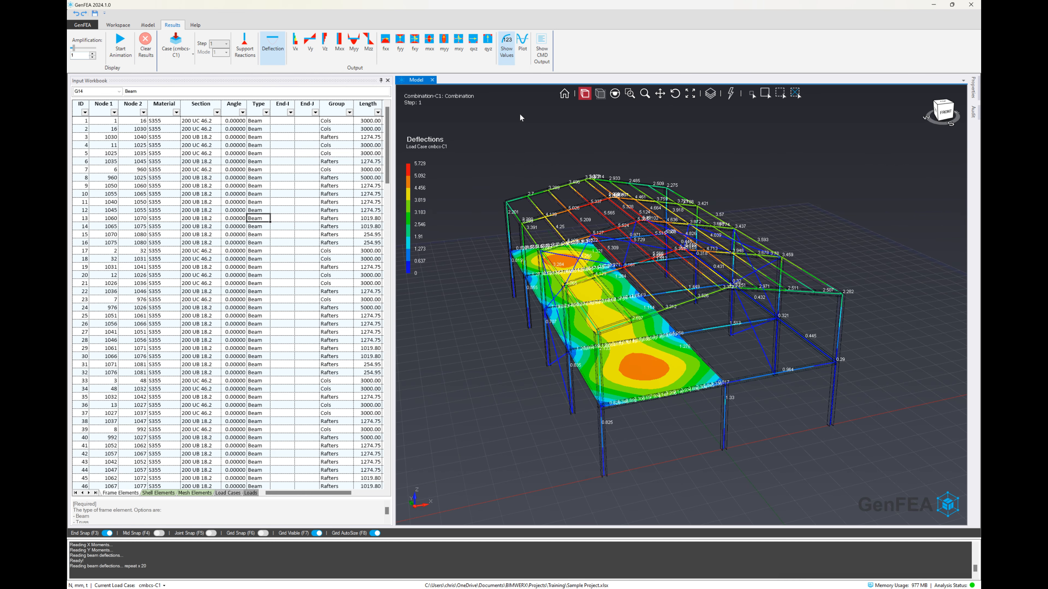
click(507, 60)
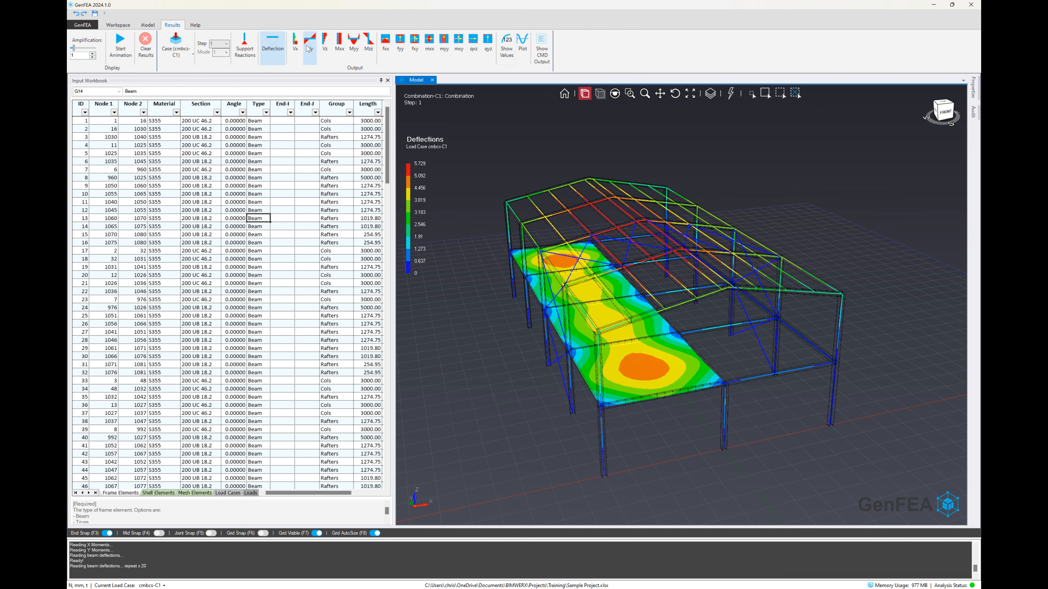
- View the frame axial forces and Y shear for combination C1
click(295, 51)
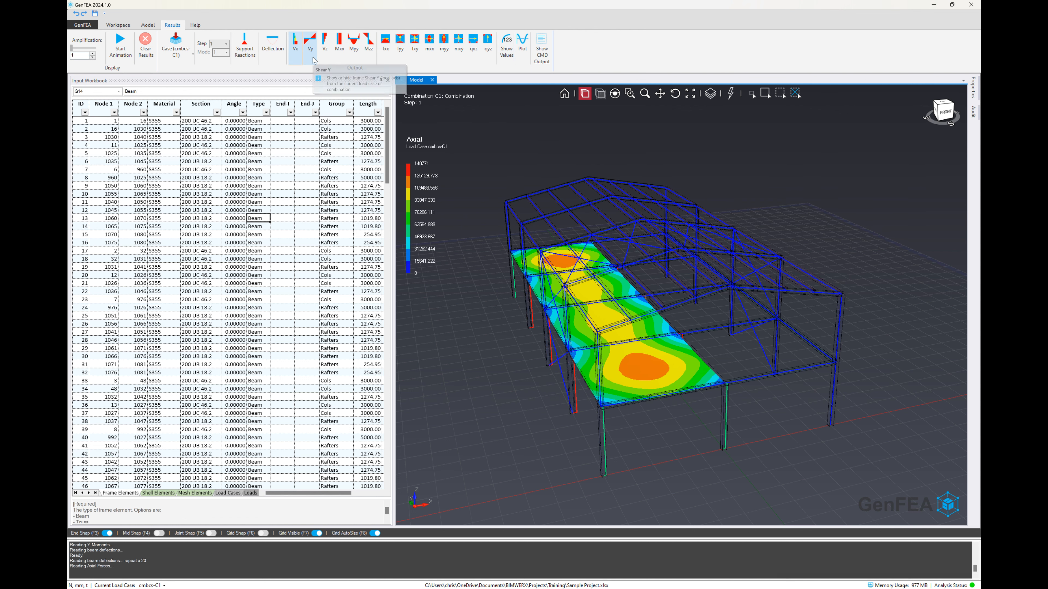
click(314, 61)
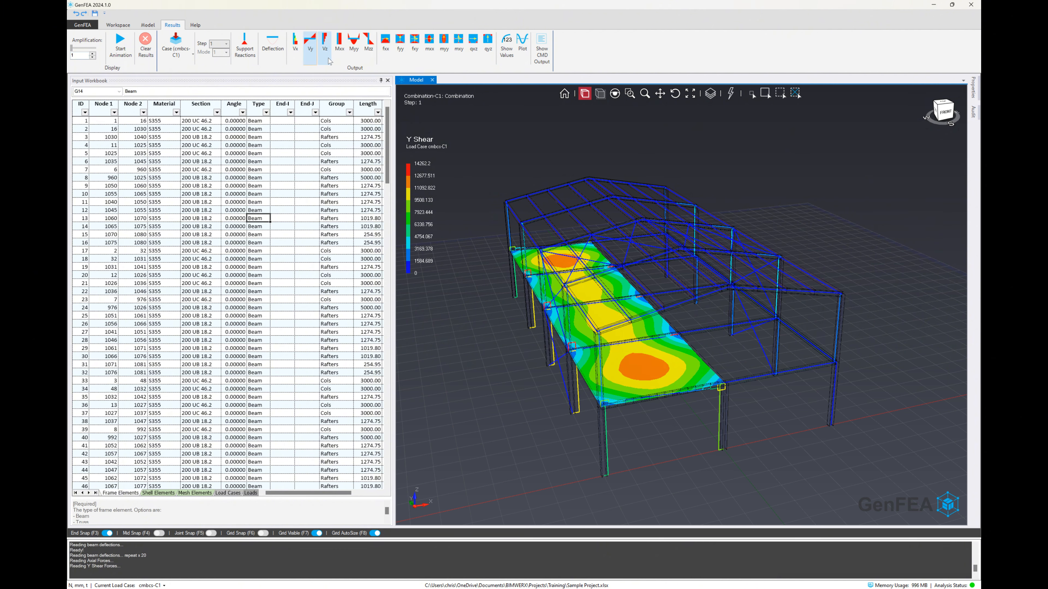
- View the frame X shear, torsion, Y and X moments and axial forces for combination C1, and return to the deflections
click(329, 60)
click(339, 60)
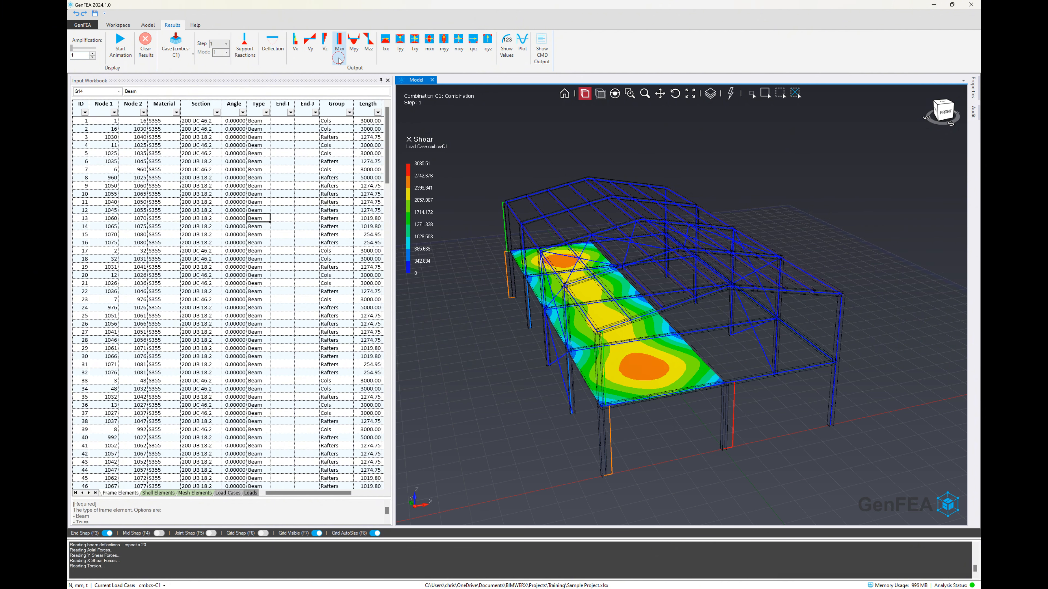
click(353, 60)
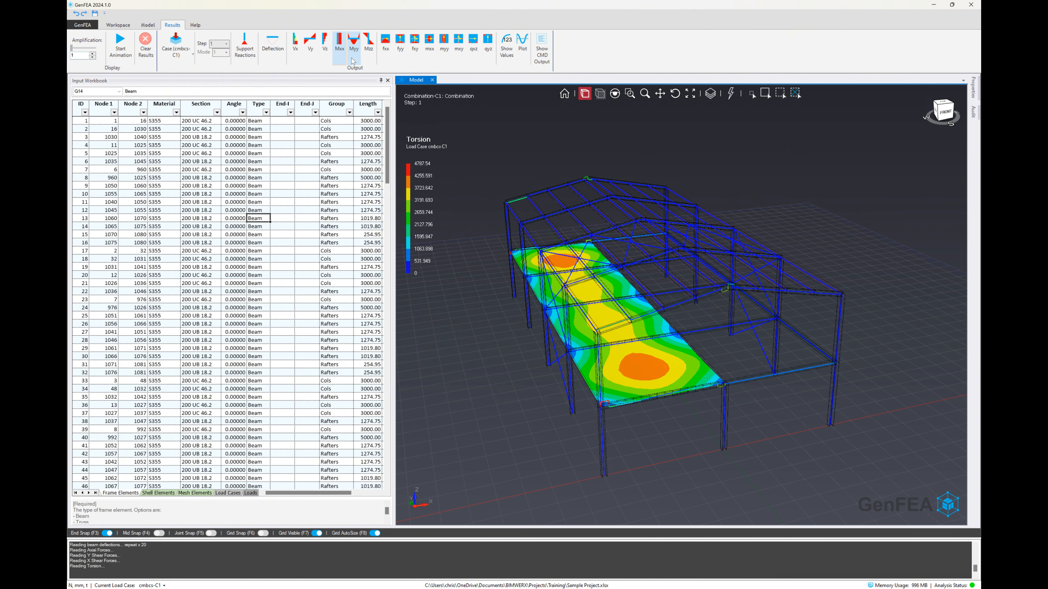
click(367, 61)
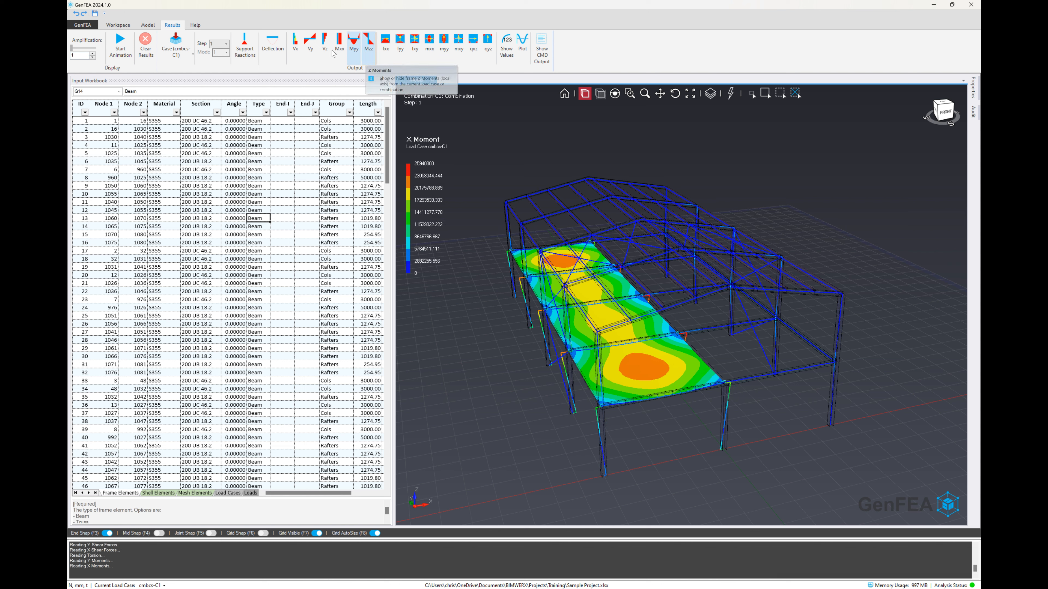
click(295, 59)
click(279, 56)
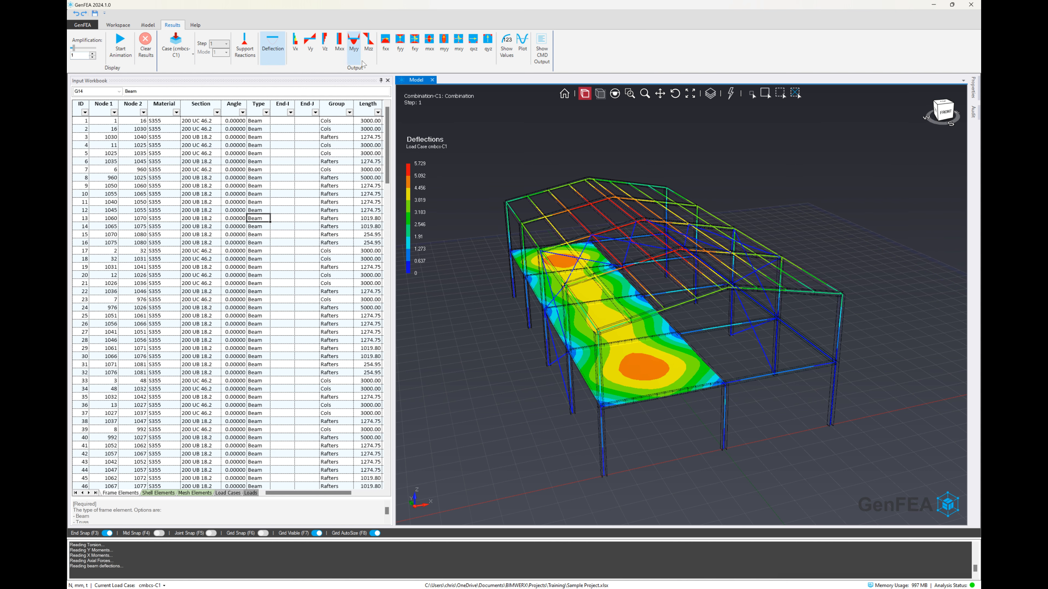
- View the shell results fxx, fyy, fxy, mxx, myy, mxy, qxz and qyz on the floor for combination C1
click(387, 51)
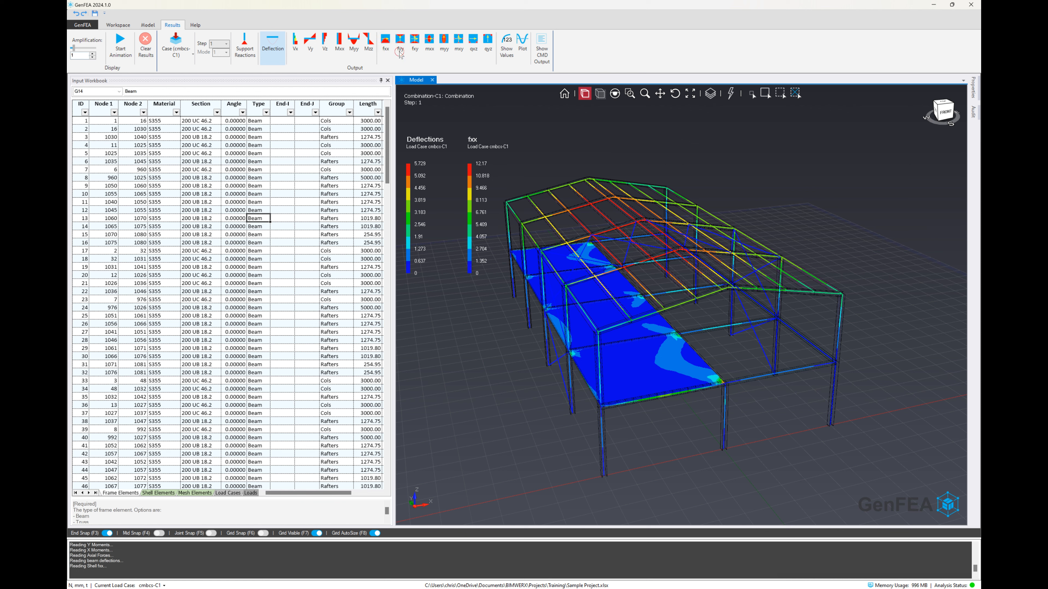
click(400, 52)
click(416, 55)
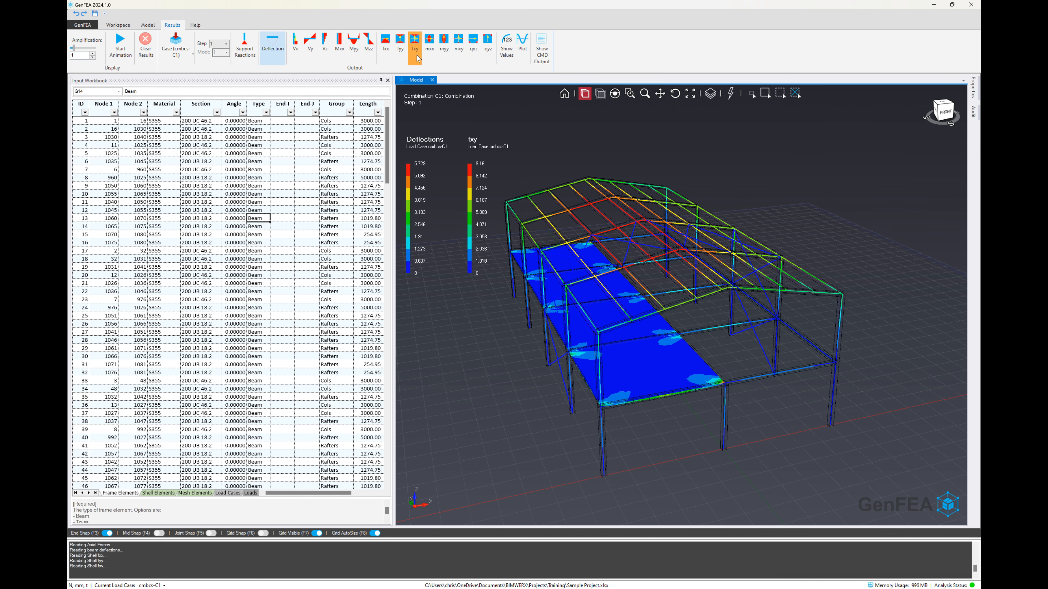
click(430, 55)
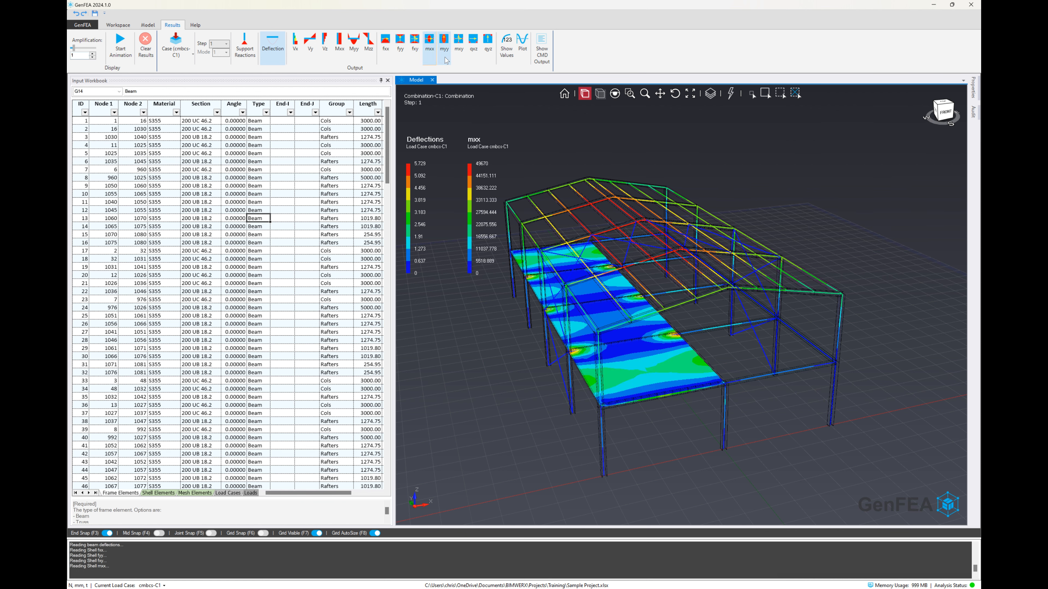
click(445, 57)
click(460, 51)
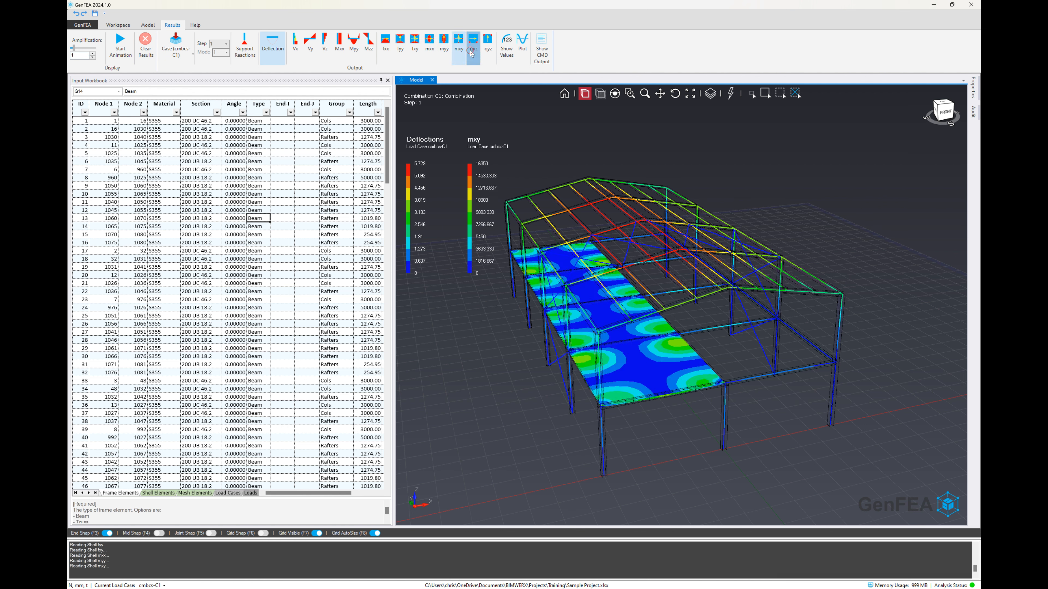
click(470, 51)
click(487, 55)
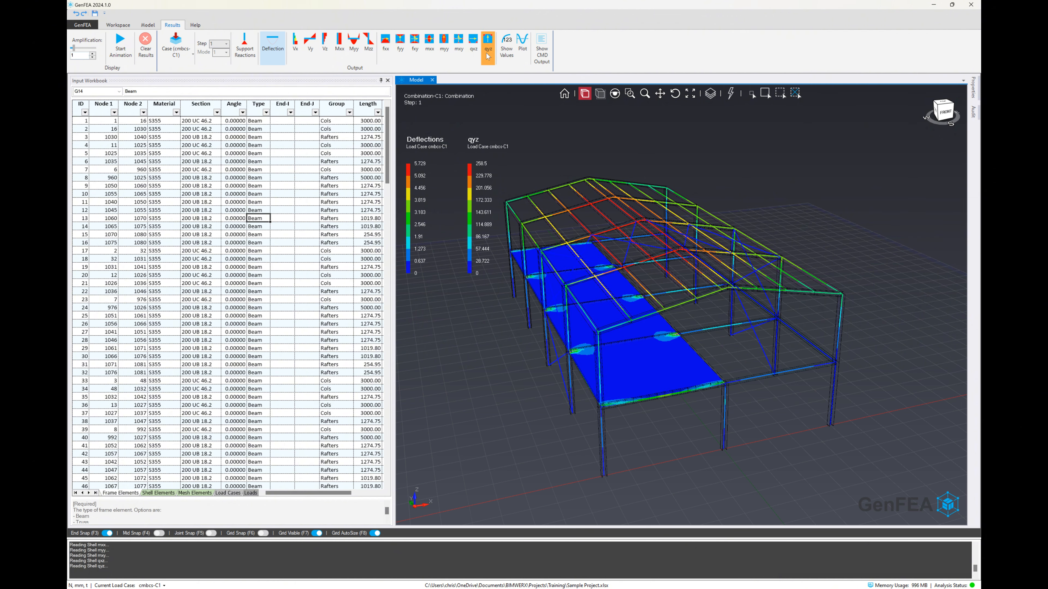
- Recheck the shell moments mxx and myy on the floor and restore the deflection display
click(430, 54)
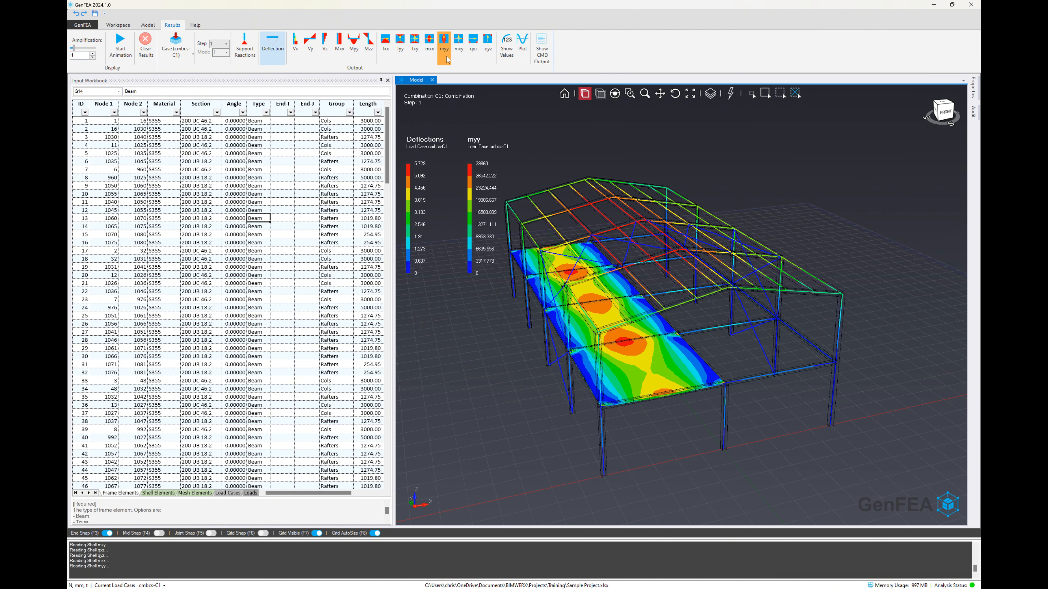
click(272, 45)
click(271, 51)
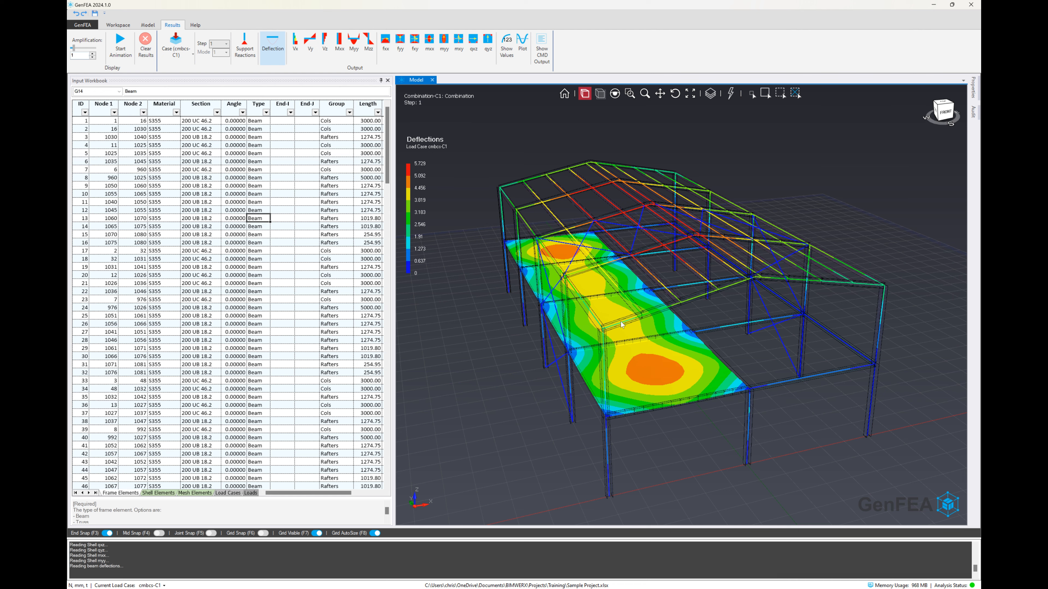
- Select the chain of elements along an interior frame's rafter and show its Deflection Z plot in an enlarged window
scroll(582, 272, up, 5)
right_click(583, 278)
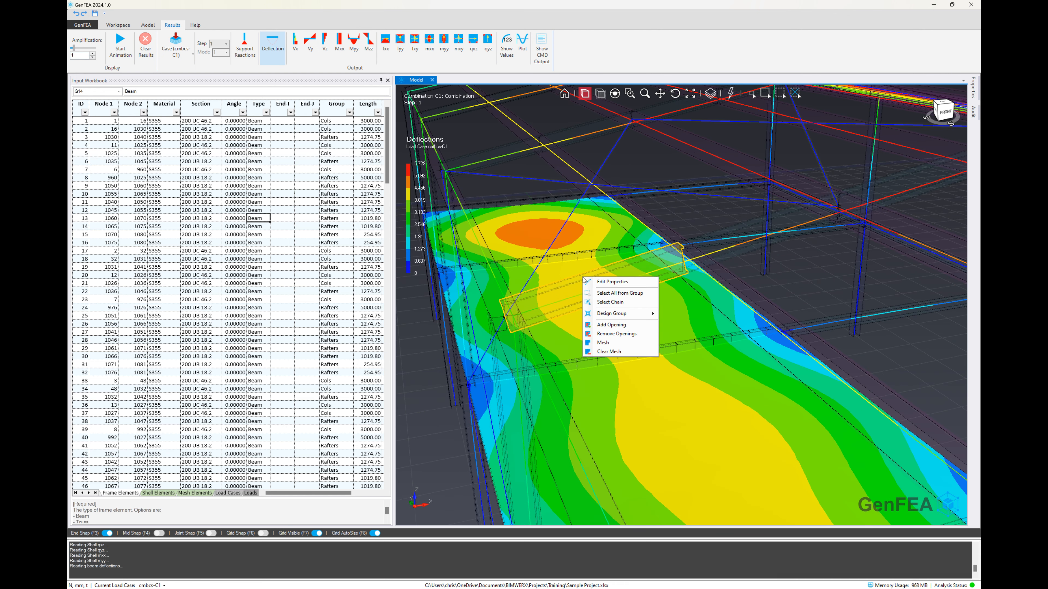
click(605, 300)
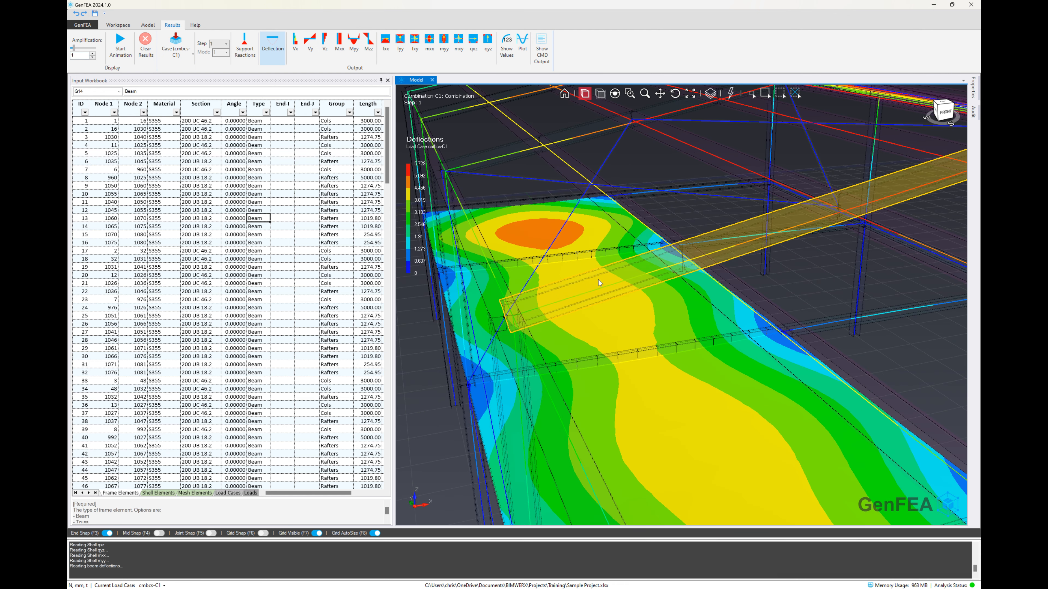
scroll(599, 279, down, 5)
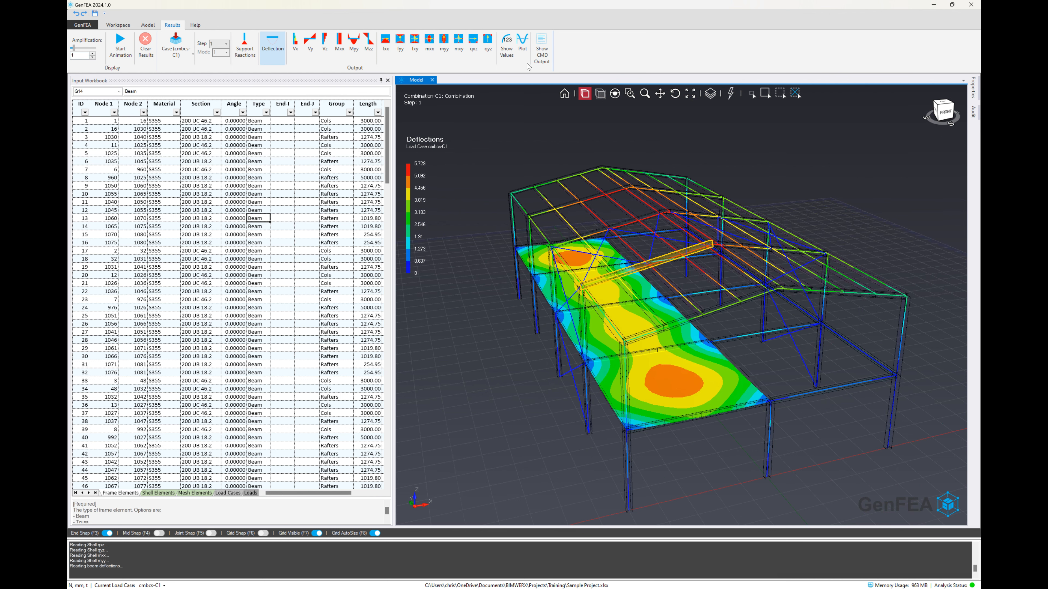
click(523, 48)
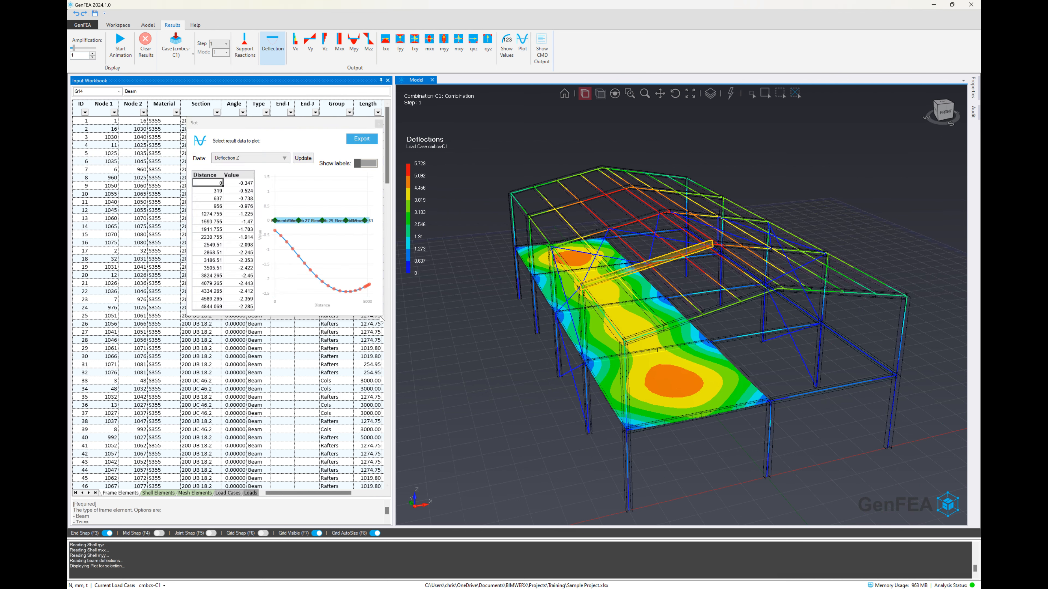
drag(378, 315, 529, 404)
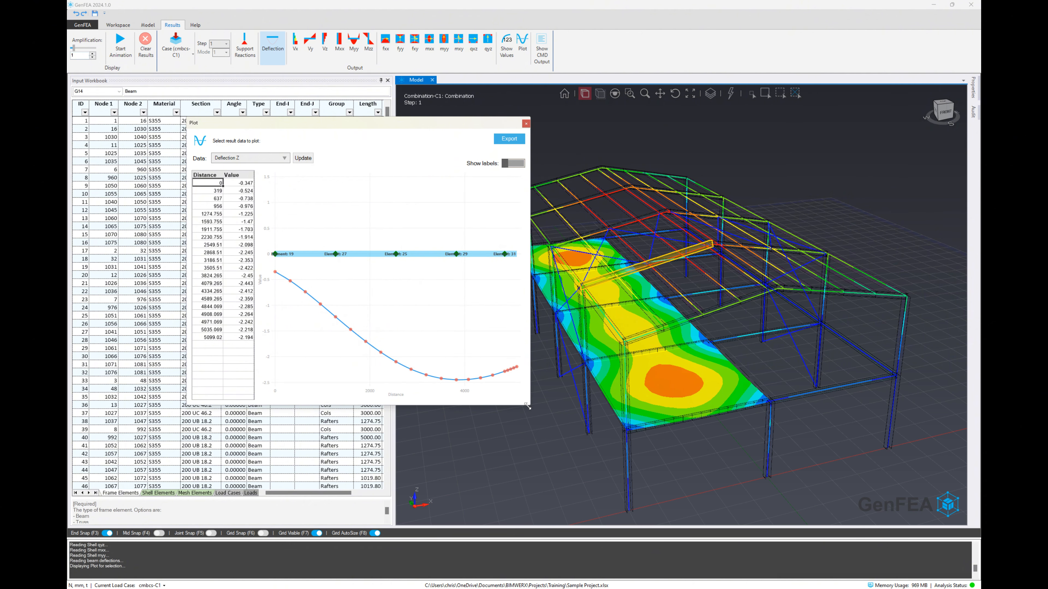
- Plot the rafter chain's Axial, Shear Y, Shear Z, Torsion, Moment Y-Y and Moment Z-Z results in turn, and close the plot and clear the selection
click(284, 158)
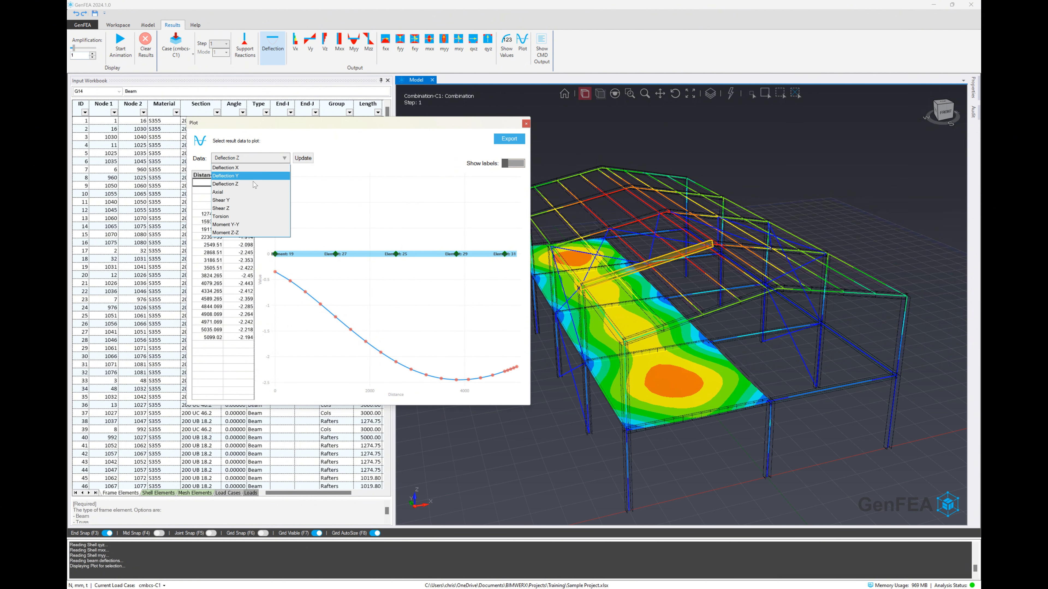
click(244, 194)
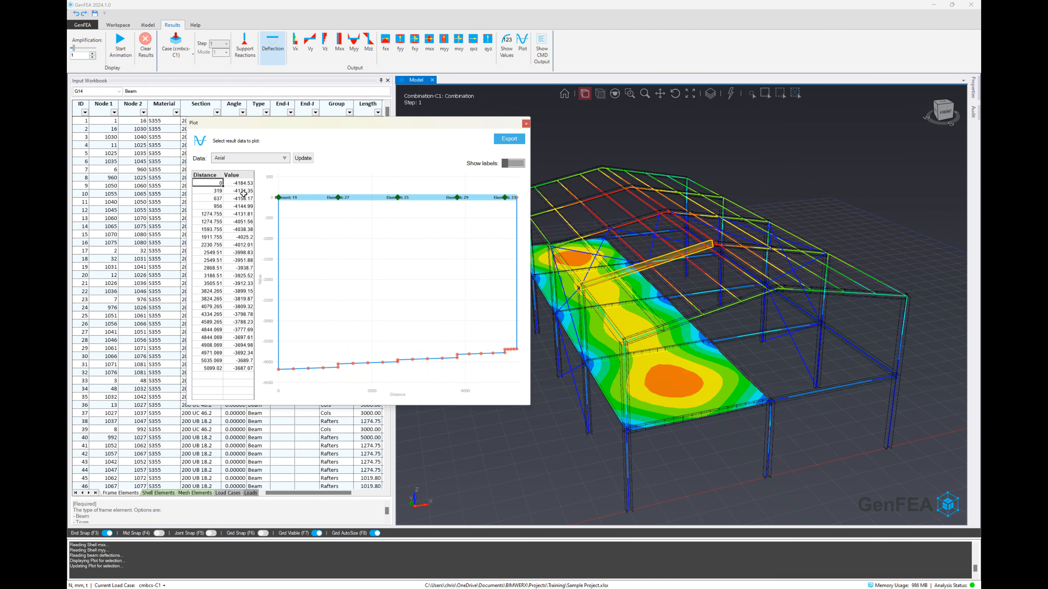
key(Down)
key(Down)
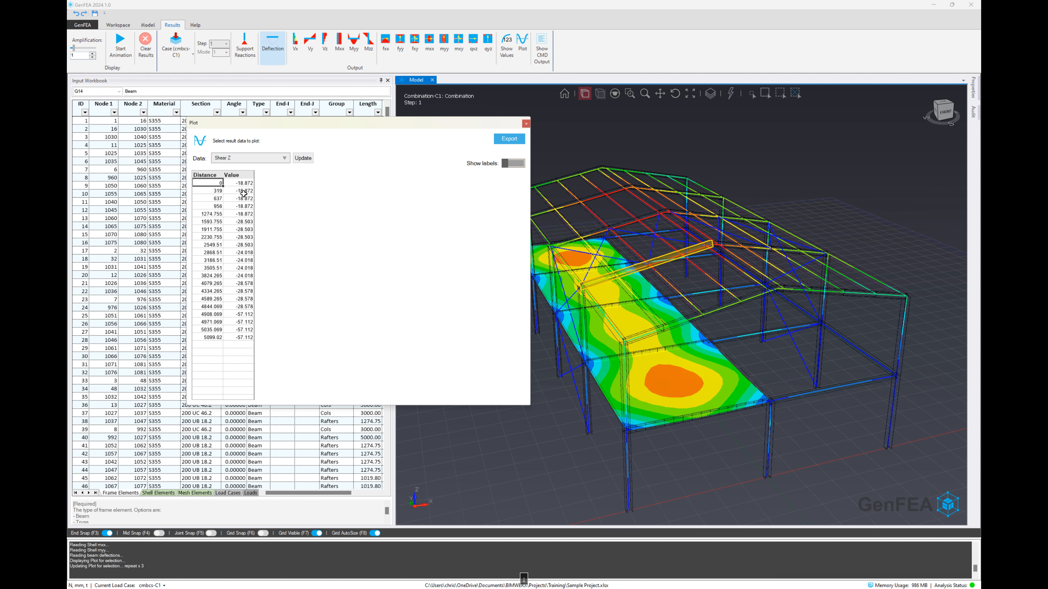
key(Down)
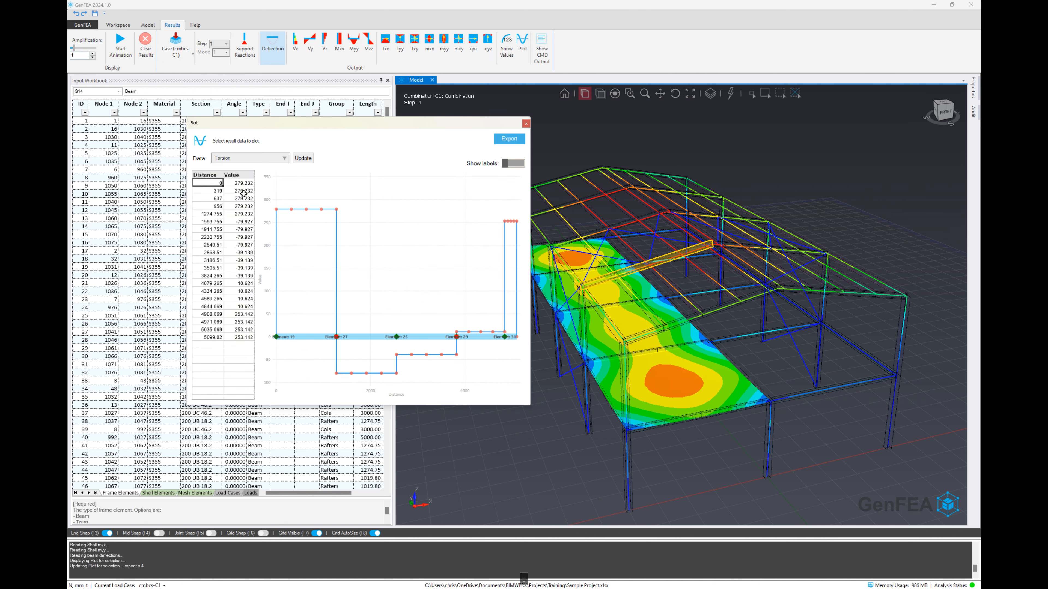
key(Down)
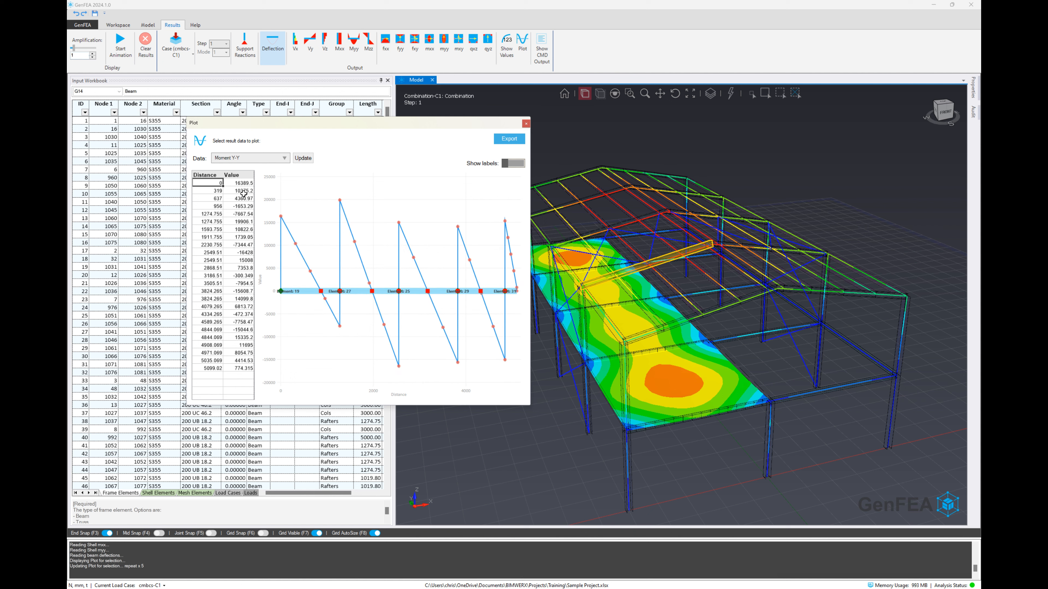
key(Down)
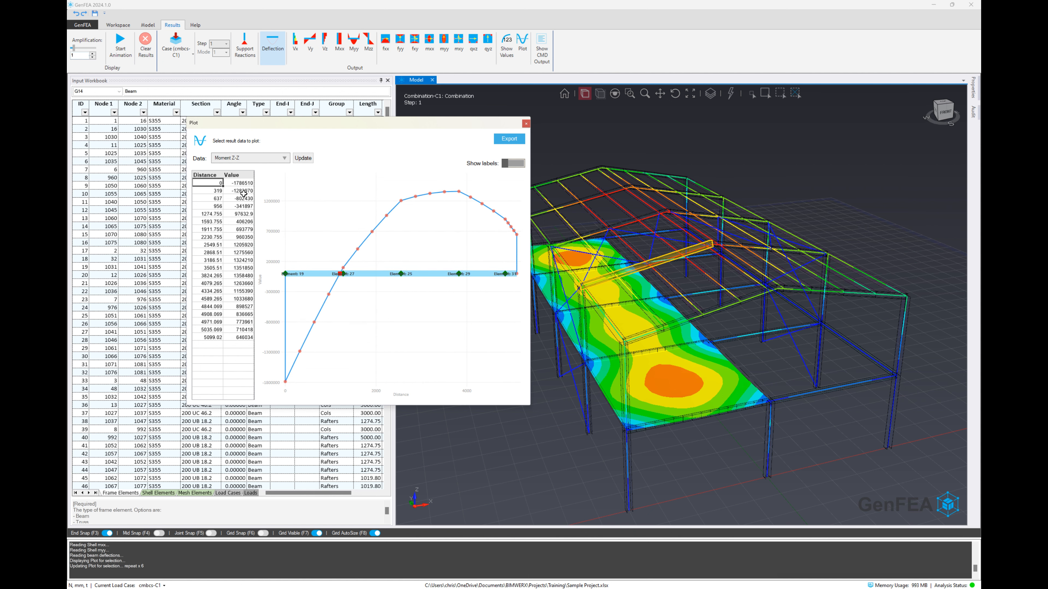
click(527, 124)
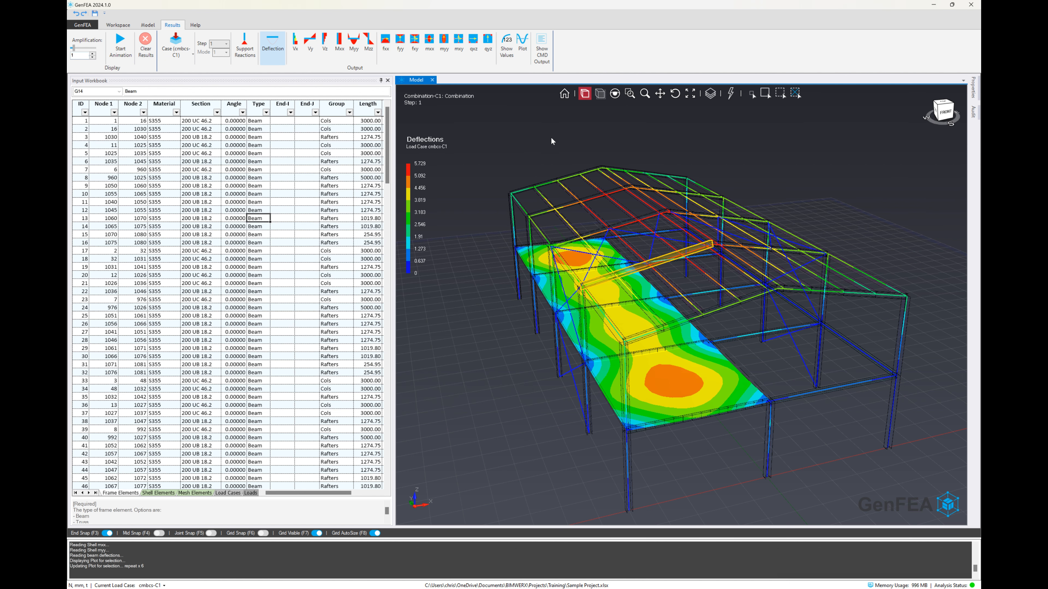
key(Escape)
mouse_move(558, 157)
middle_down()
mouse_move(580, 157)
mouse_move(546, 164)
mouse_move(556, 150)
middle_up()
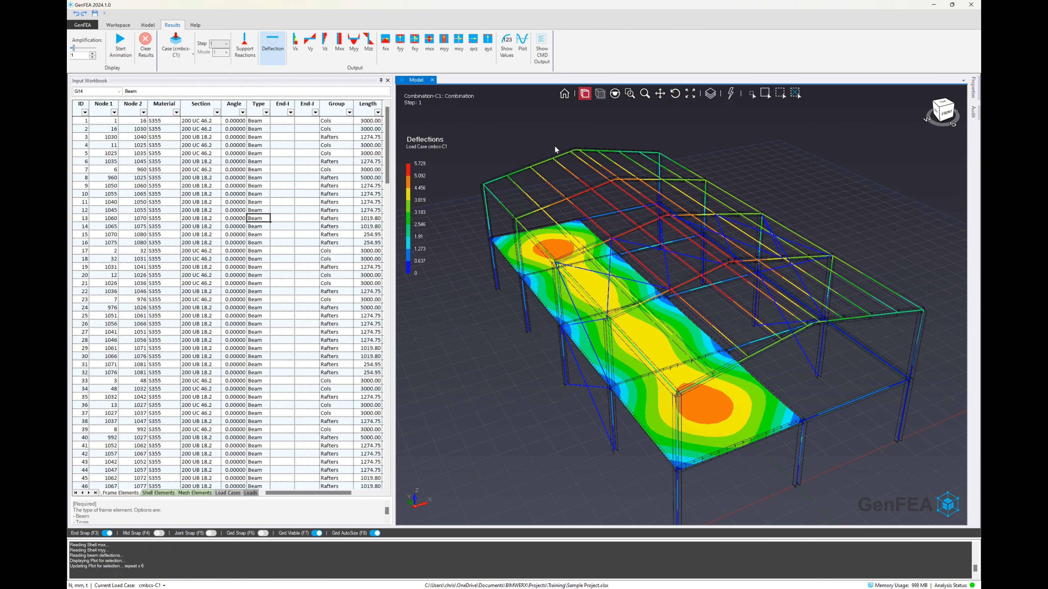
- Review the available export and import formats for the project without running either
click(83, 25)
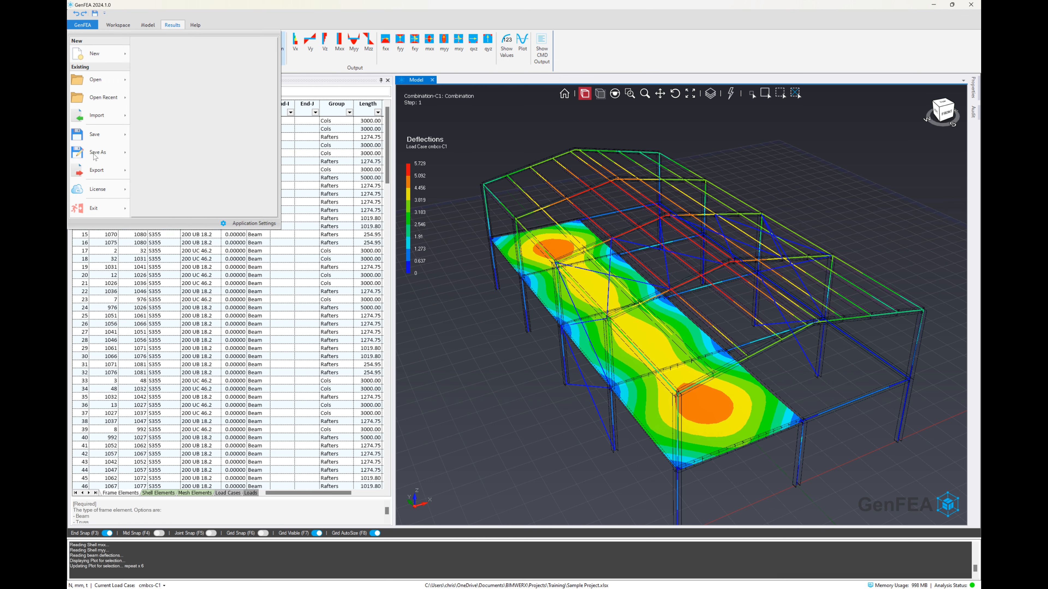
mouse_move(96, 171)
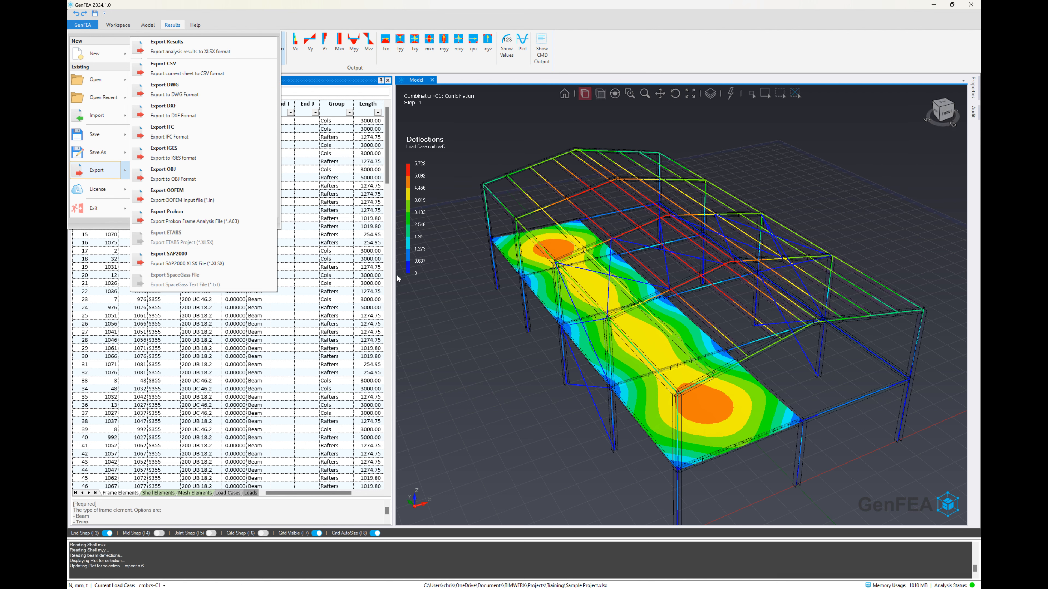
key(Escape)
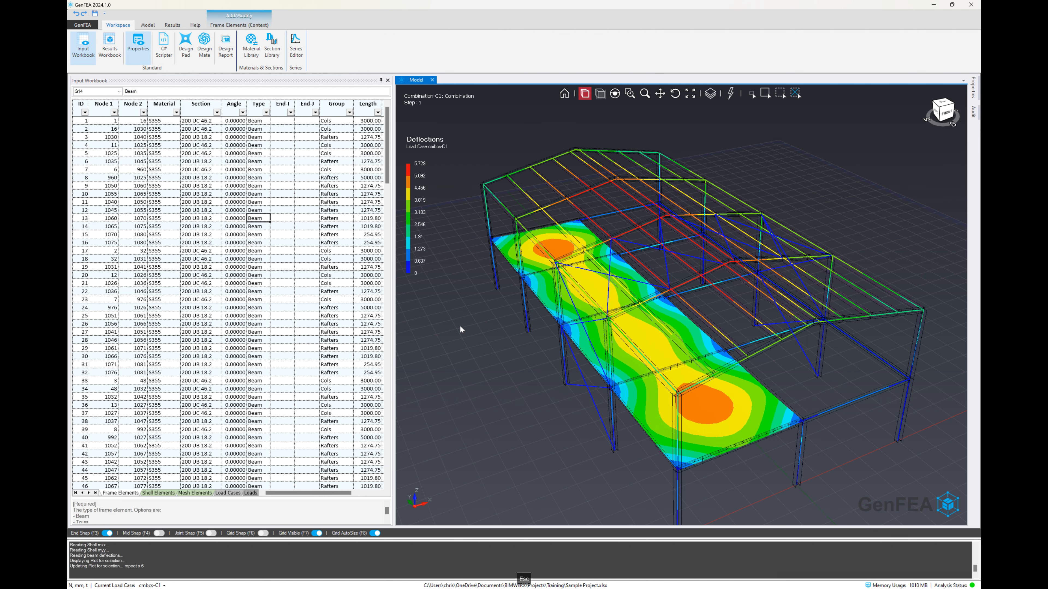
click(83, 27)
click(96, 117)
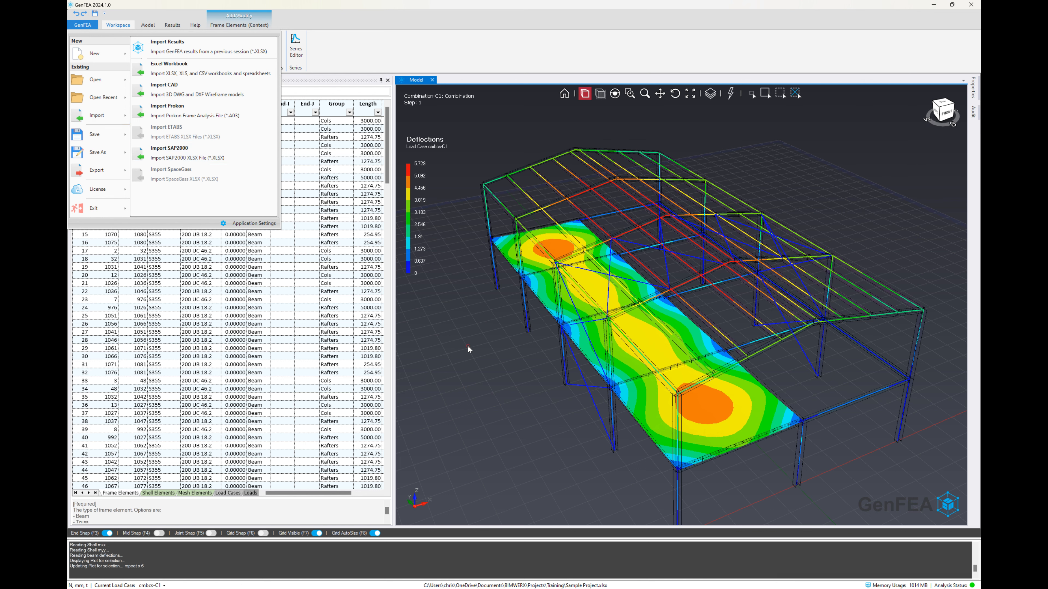
key(Escape)
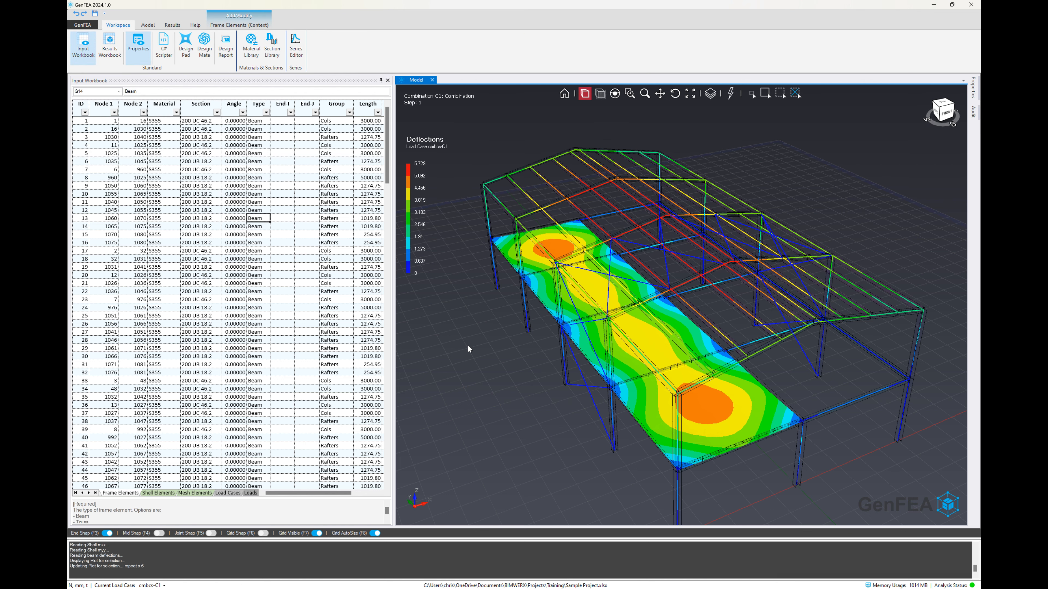